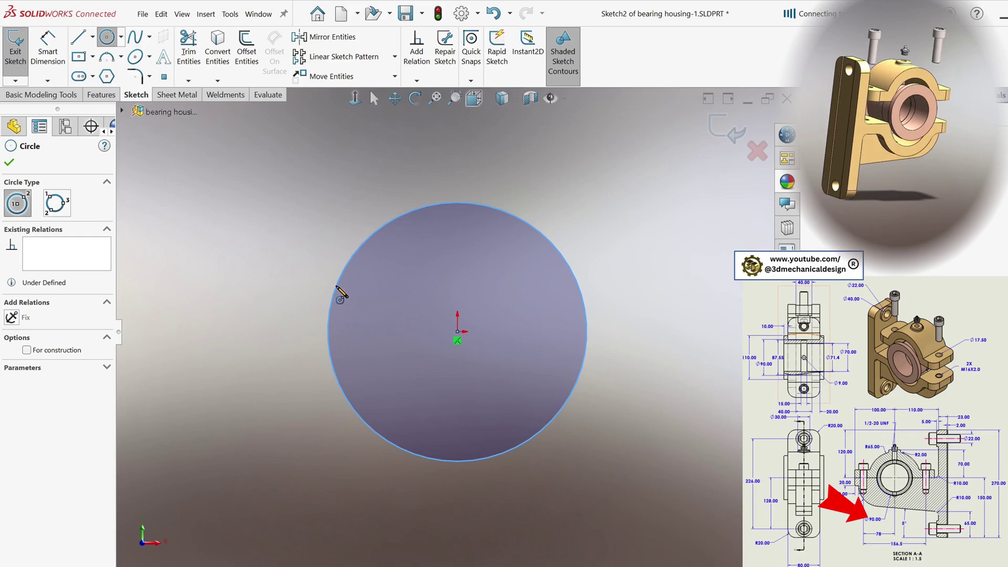
Dimension the circle's diameter and set it to 90 mm
key(s)
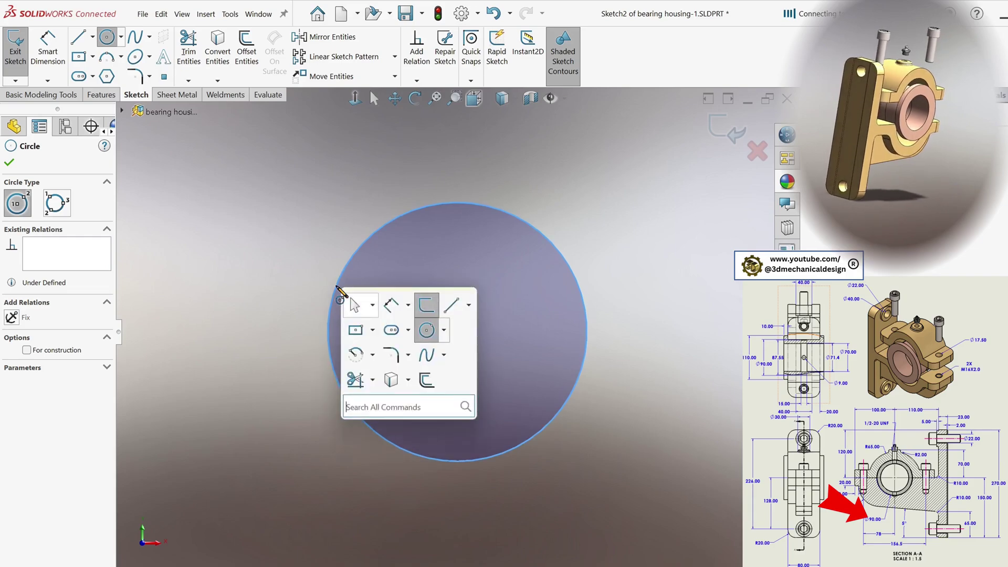
click(387, 301)
click(541, 432)
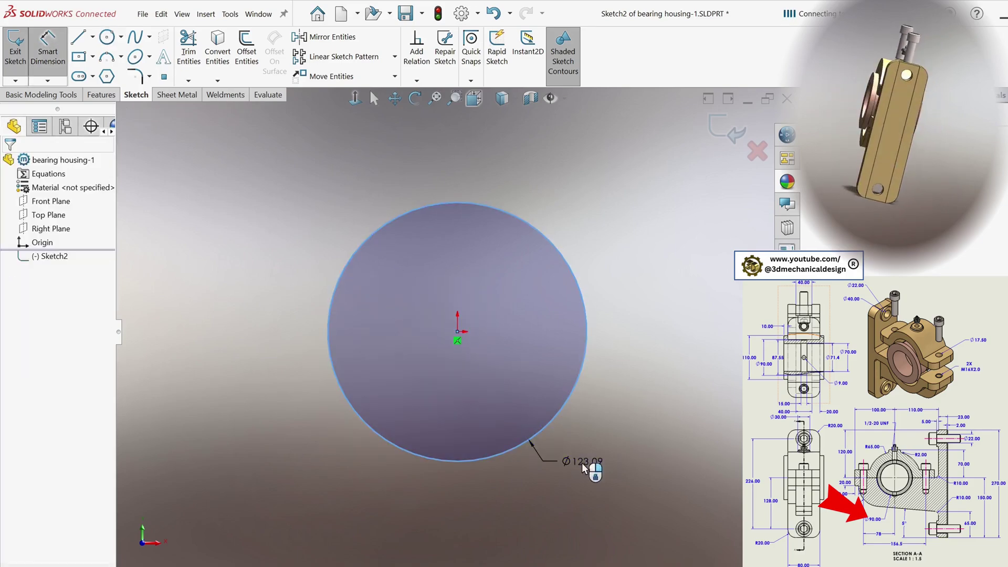
click(569, 499)
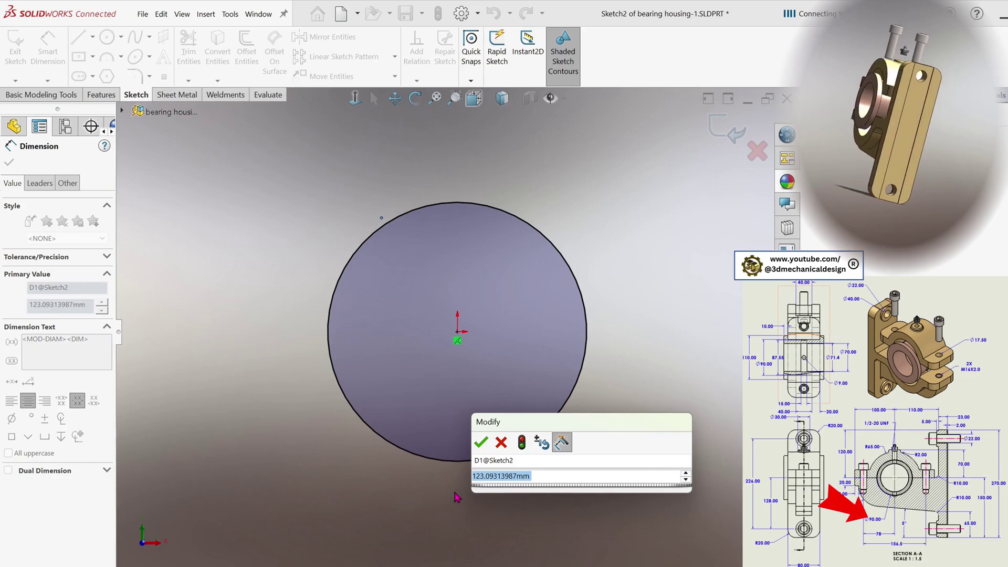
text(90)
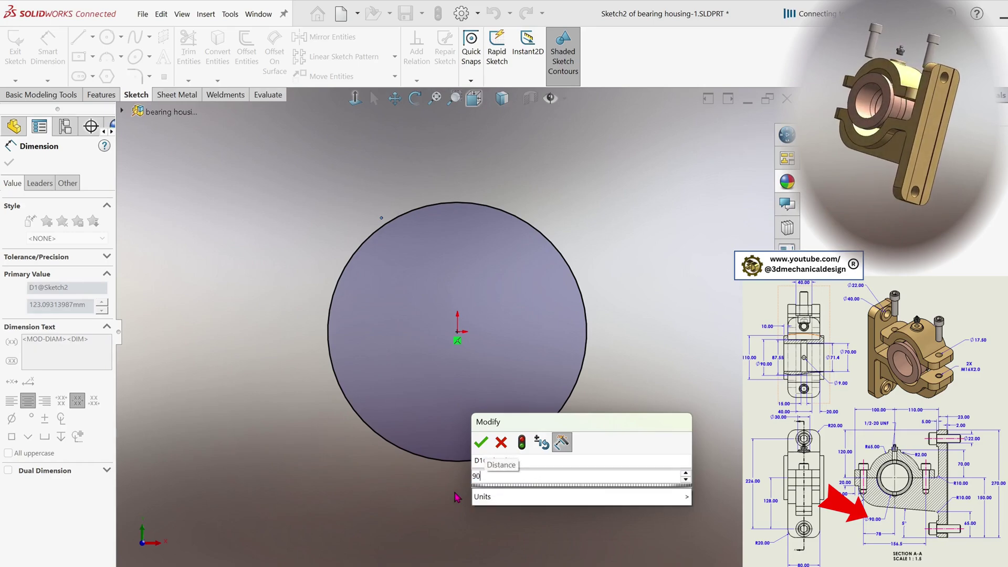
click(485, 443)
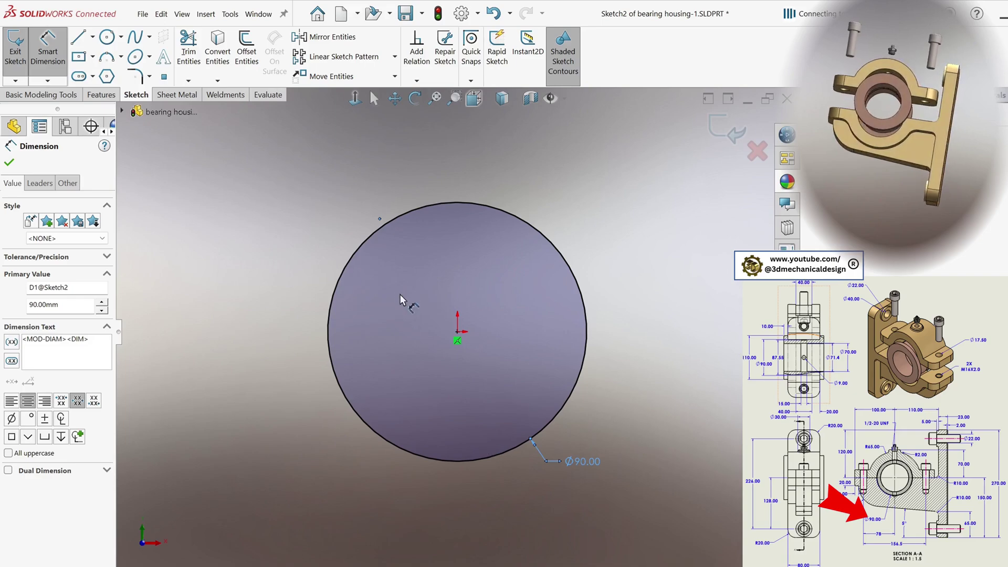
Draw a horizontal centerline through the origin across the full width of the circle
key(s)
click(559, 316)
click(564, 354)
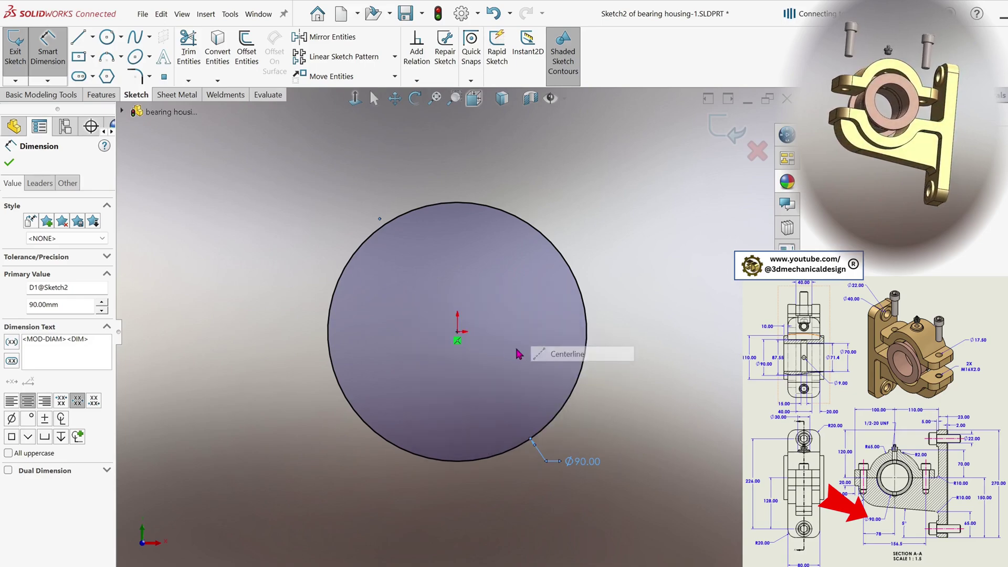
click(327, 332)
click(587, 332)
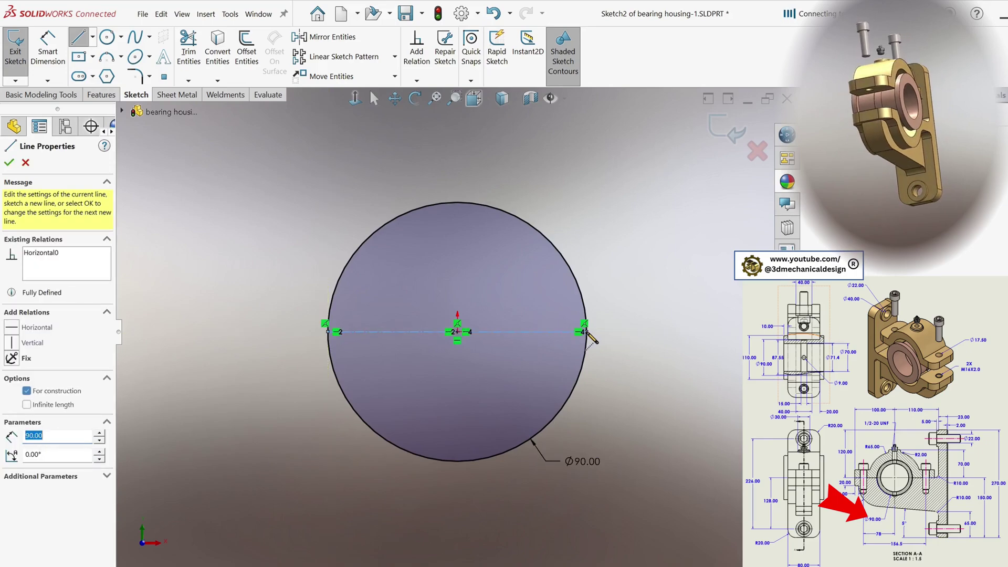
key(Escape)
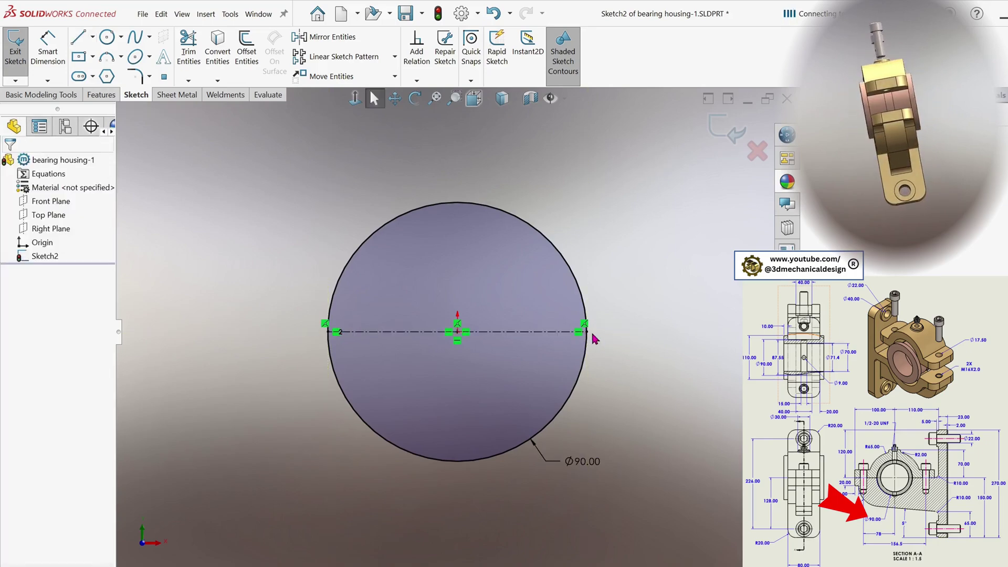
Sketch a horizontal line about 46 mm long outward from the left end of the circle's centerline
key(s)
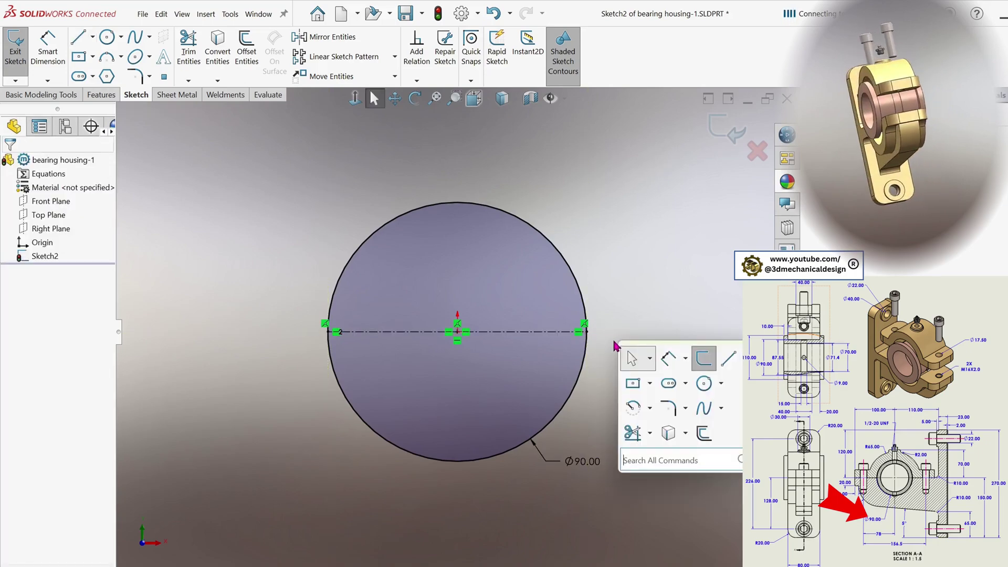
click(728, 359)
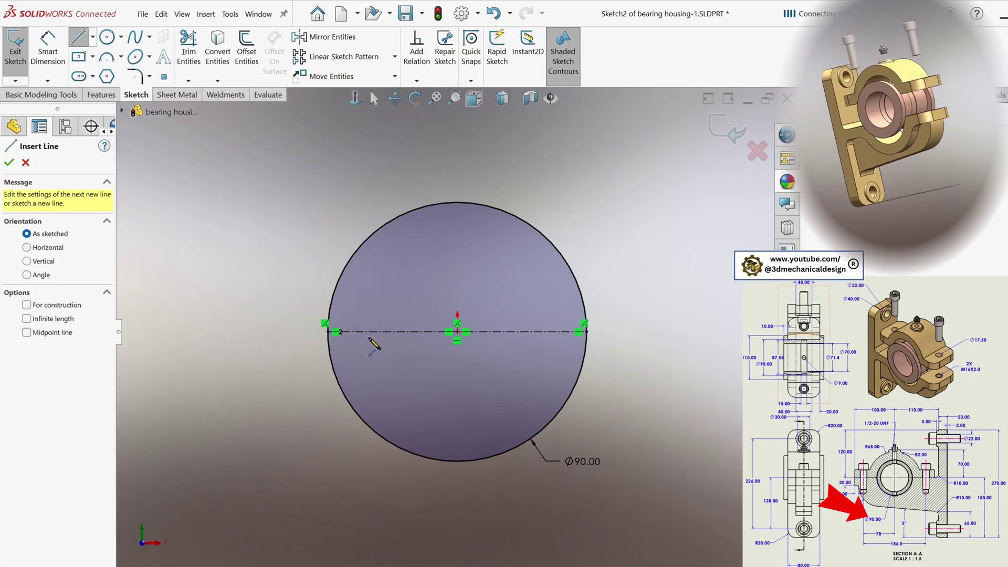
click(326, 330)
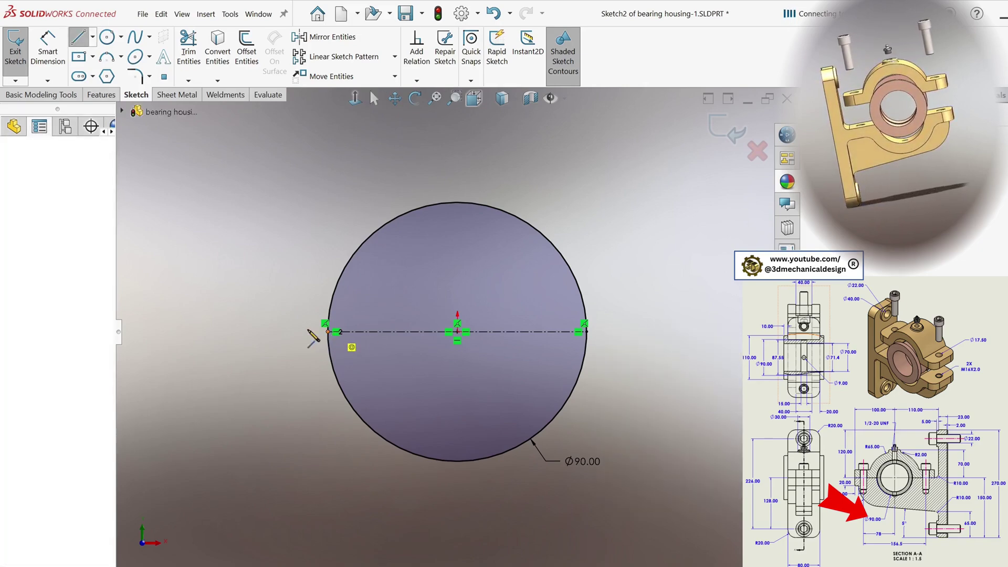
click(196, 332)
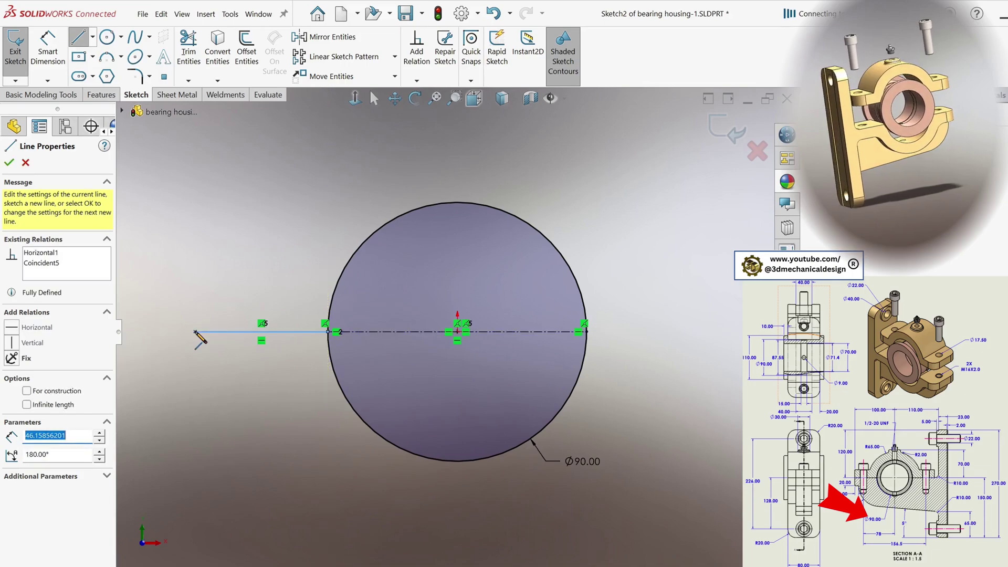
key(s)
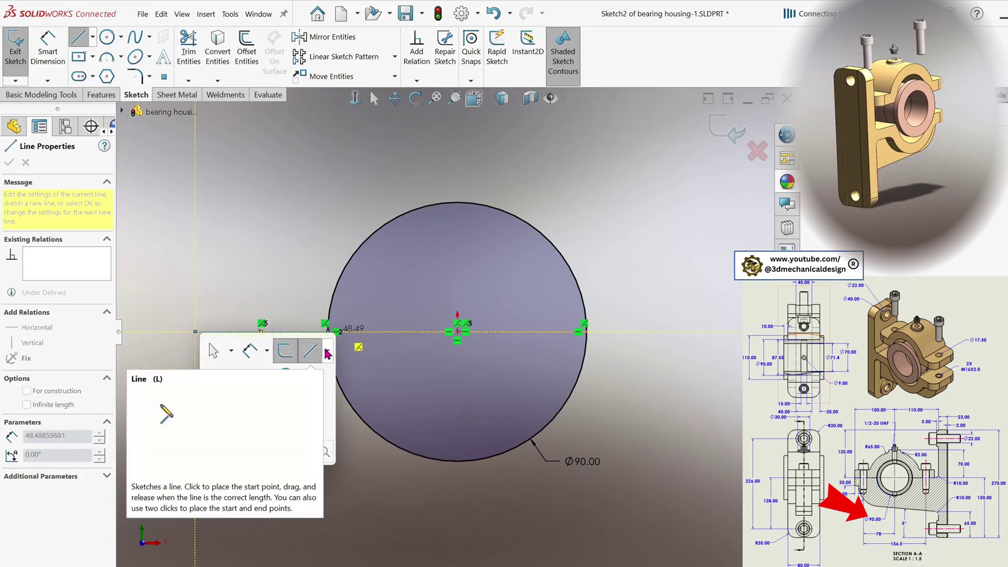
click(327, 355)
click(348, 360)
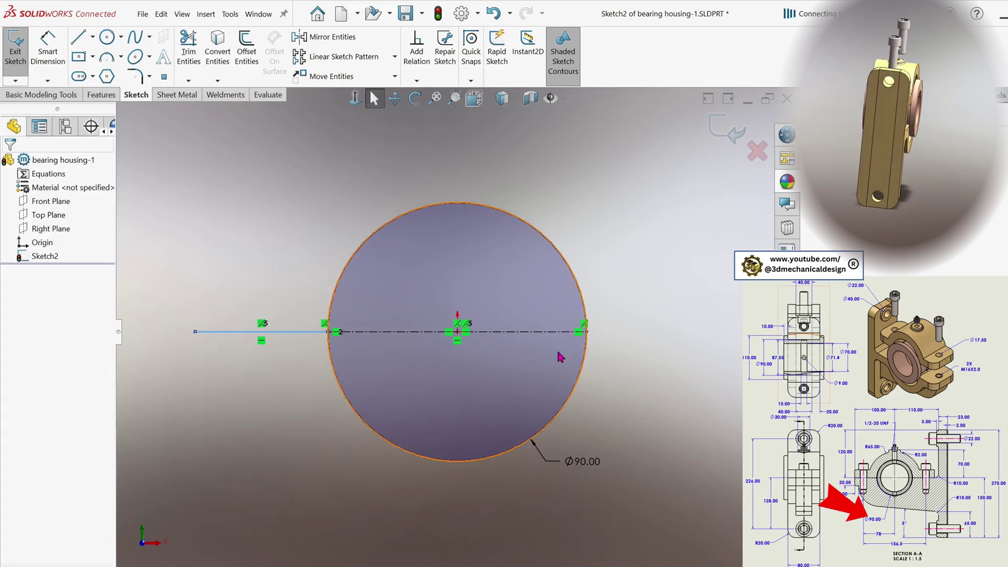
Sketch a horizontal line outward from the right end of the centerline, ending about 84 mm from the circle's centre
key(s)
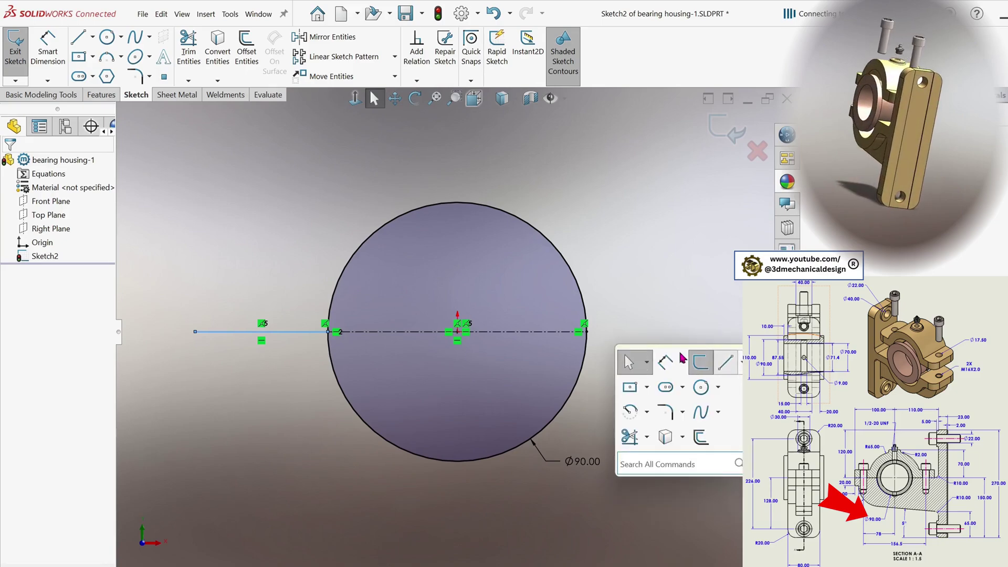
click(702, 355)
click(587, 332)
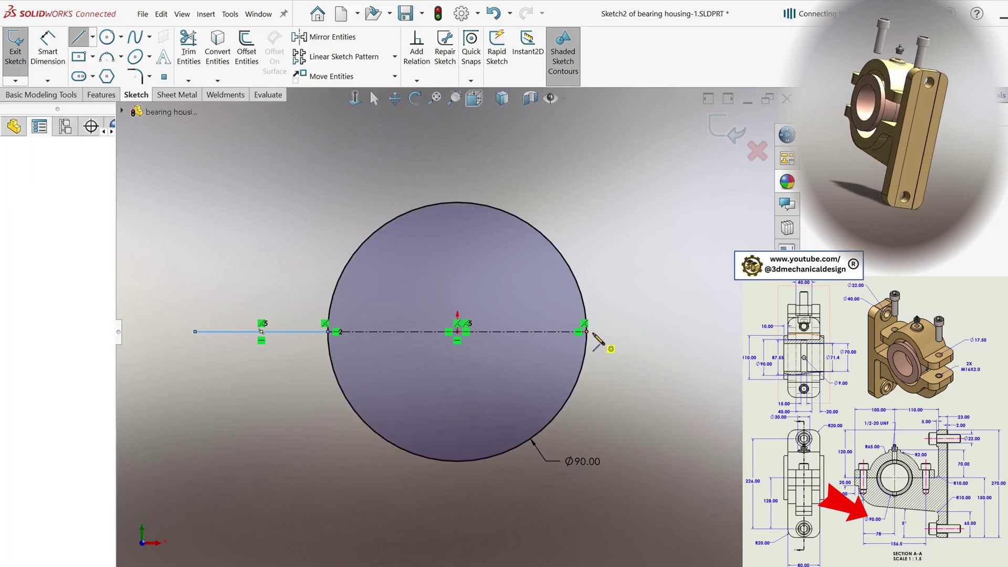
click(700, 332)
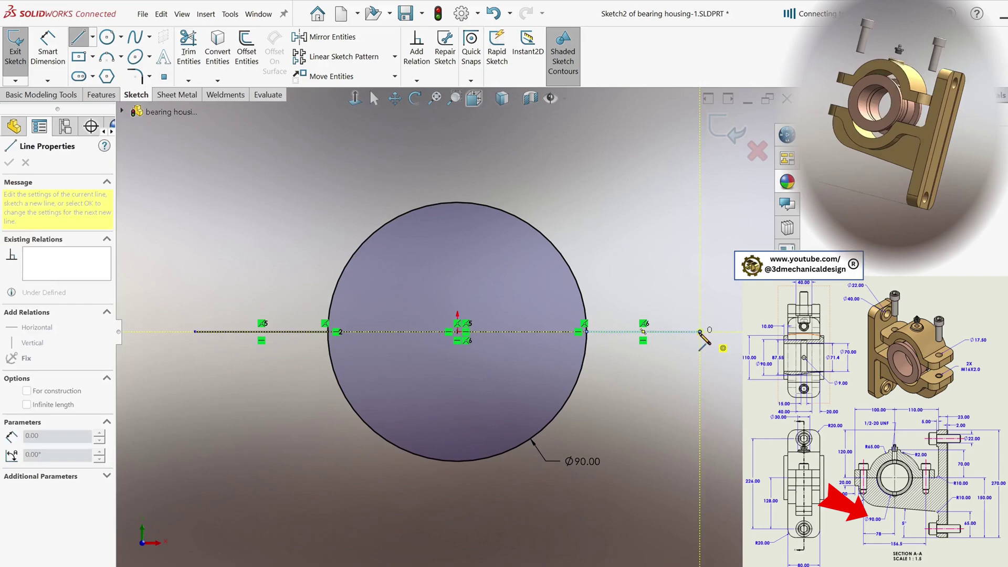
key(Escape)
Dimension the distance from the origin to the left line's outer endpoint as 100 mm
key(s)
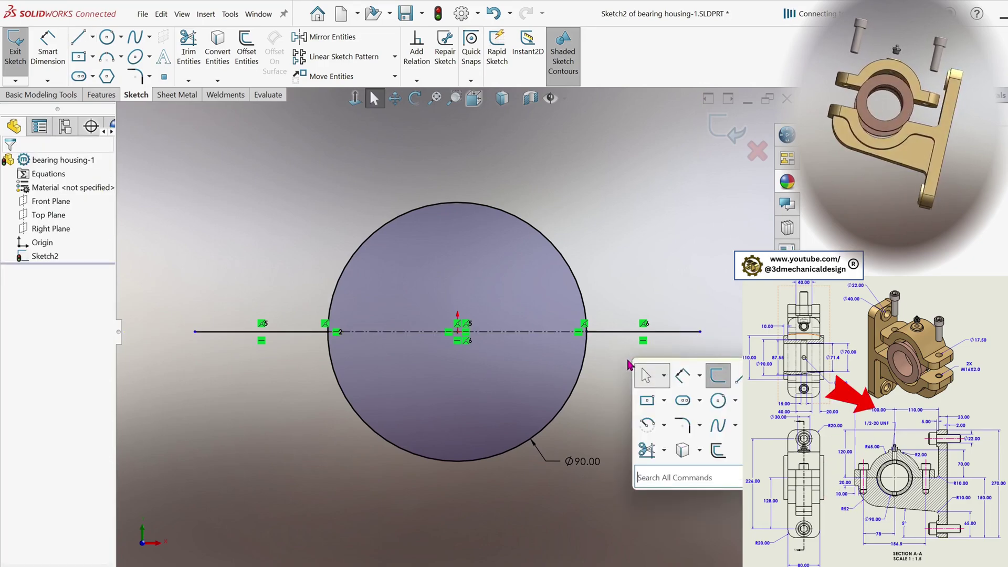
click(682, 375)
click(457, 332)
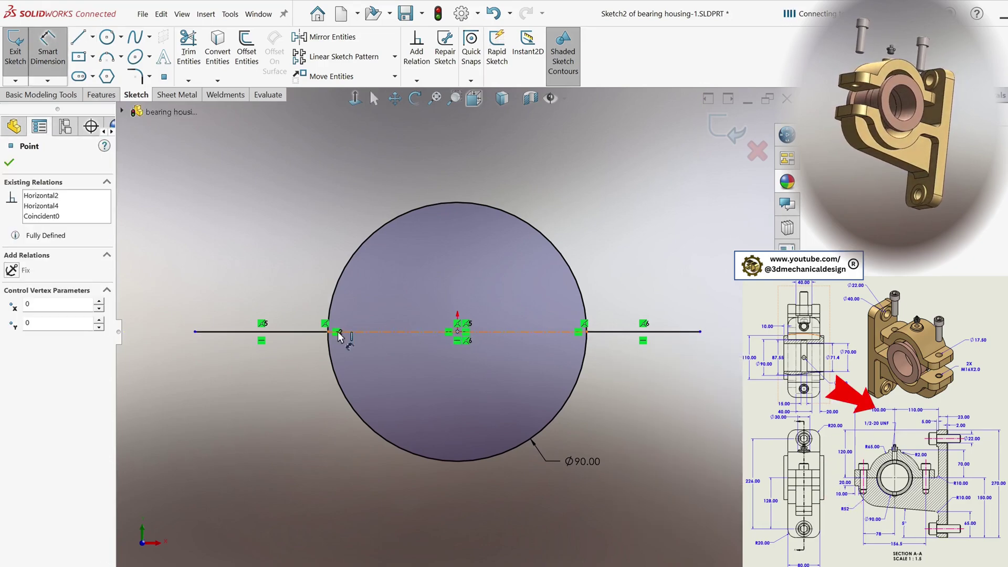
click(196, 332)
click(323, 173)
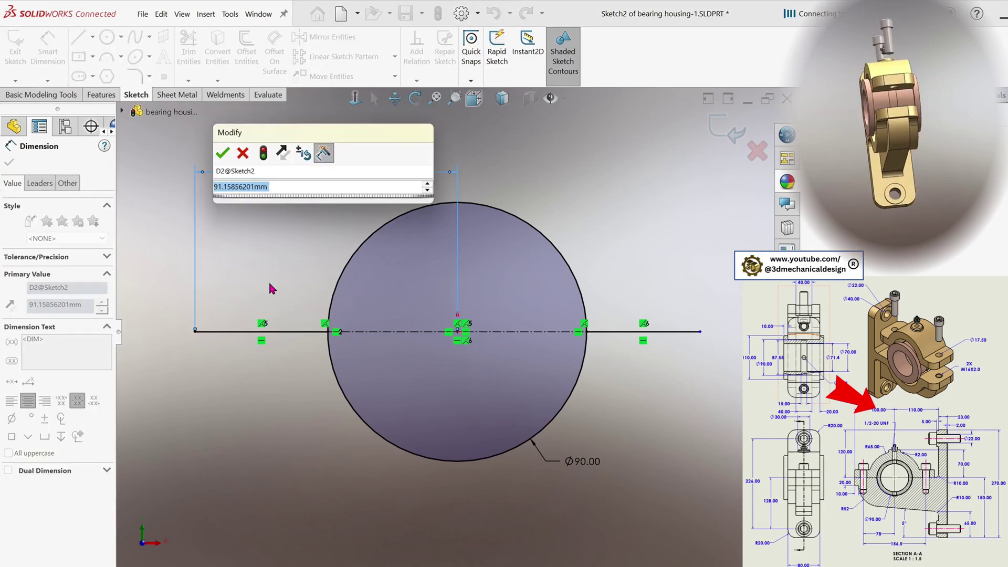
text(100)
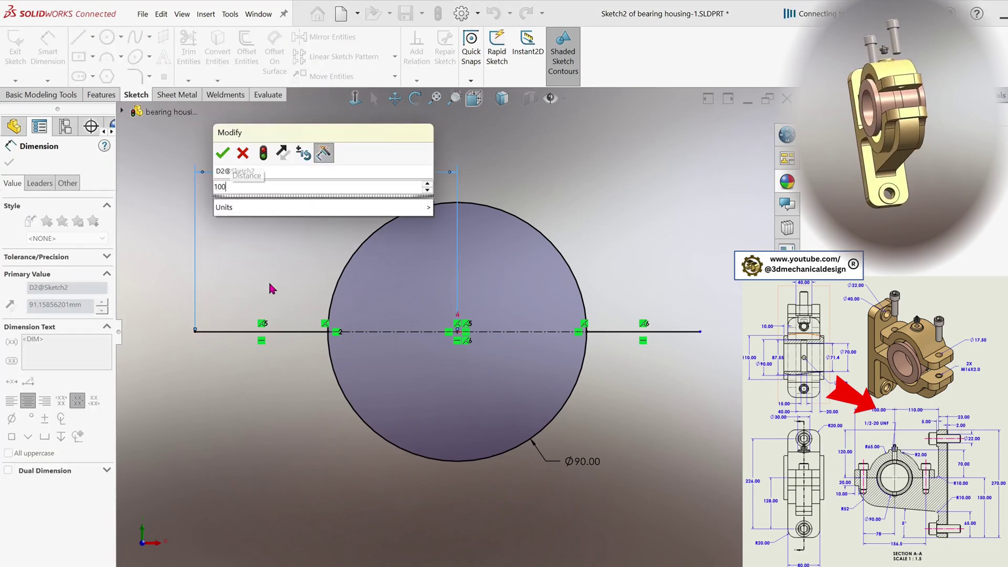
click(223, 153)
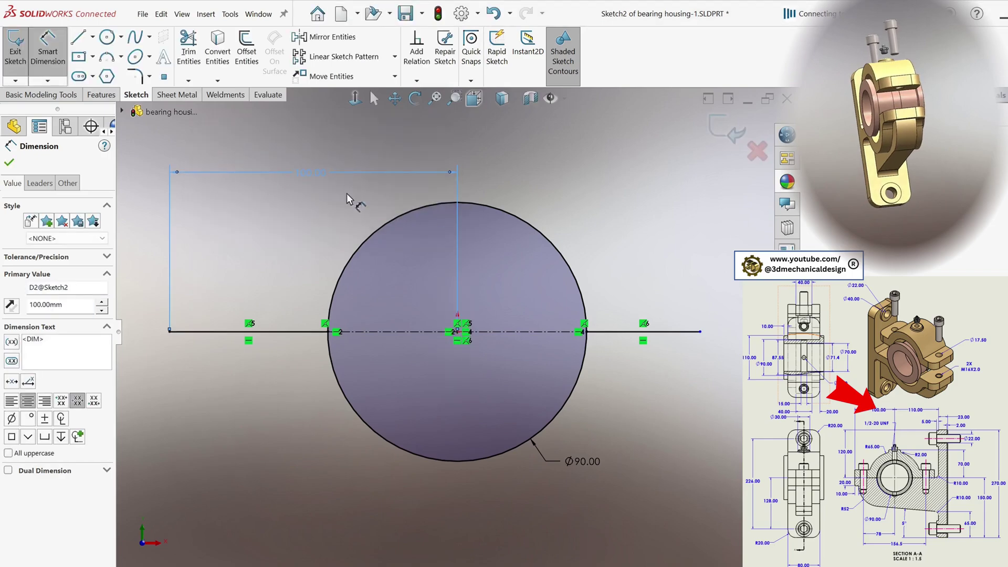
Dimension the origin to the right line's outer endpoint as 110 mm and align this dimension with the 100 mm one
click(457, 333)
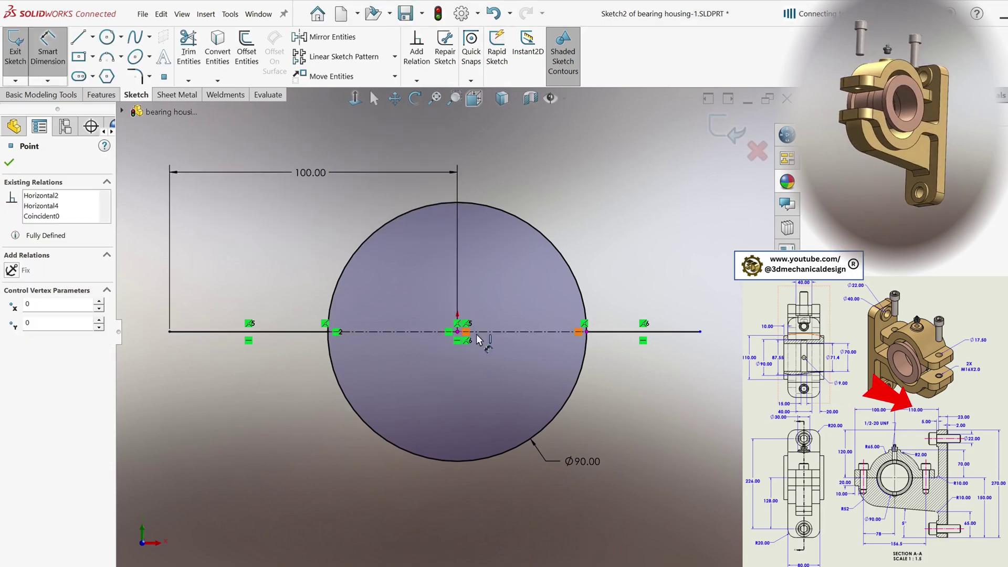
click(700, 332)
click(577, 190)
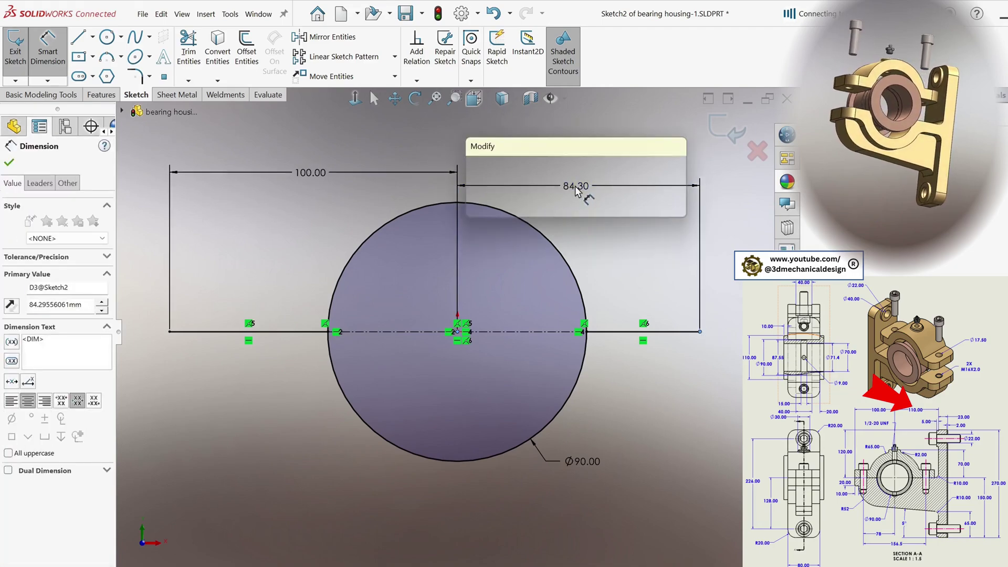
text(110)
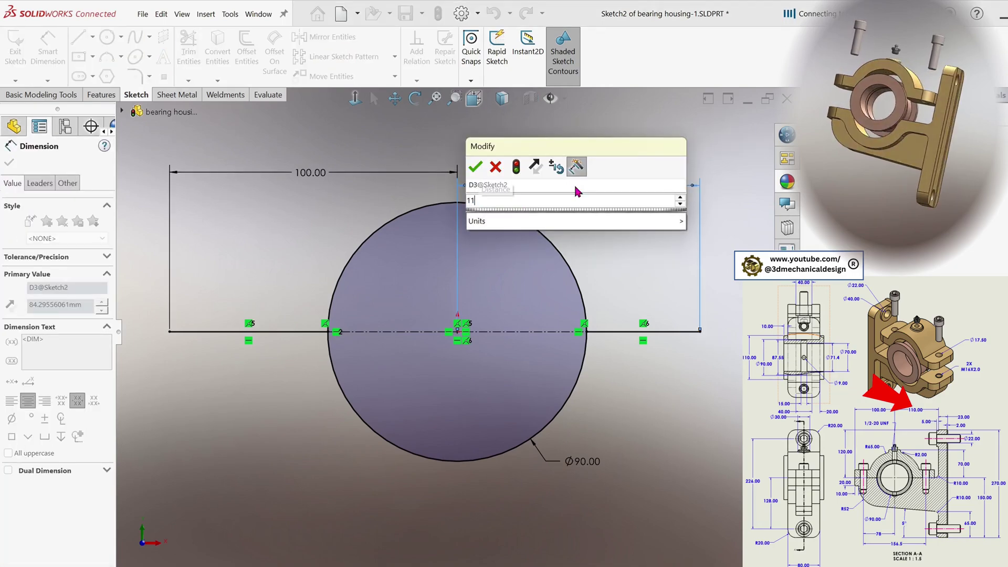
click(481, 166)
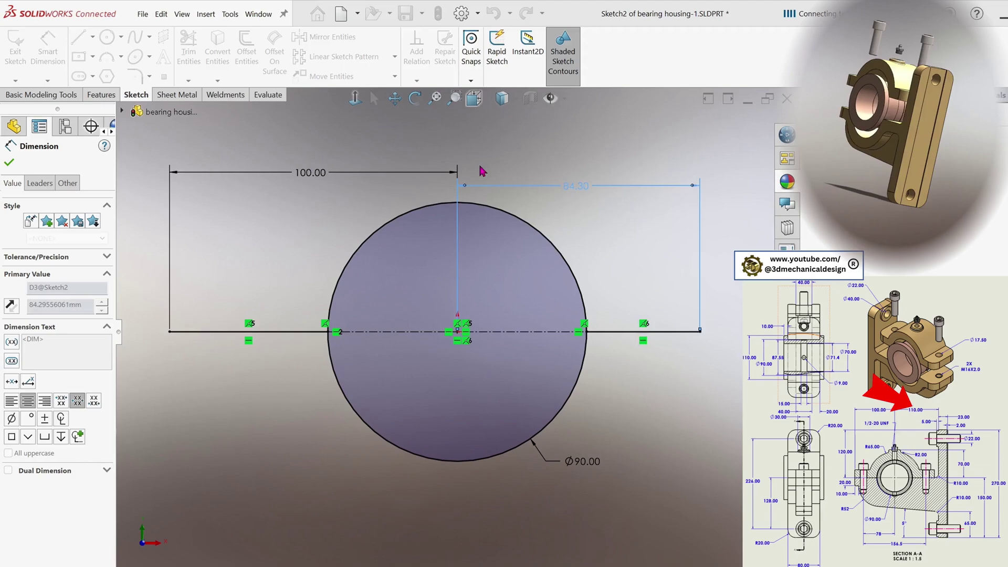
drag(612, 191, 610, 172)
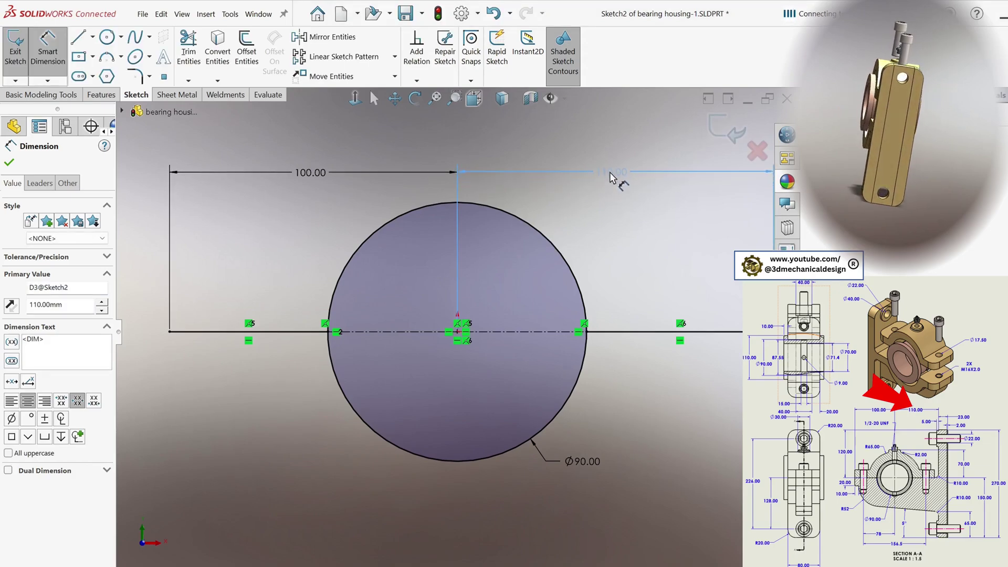
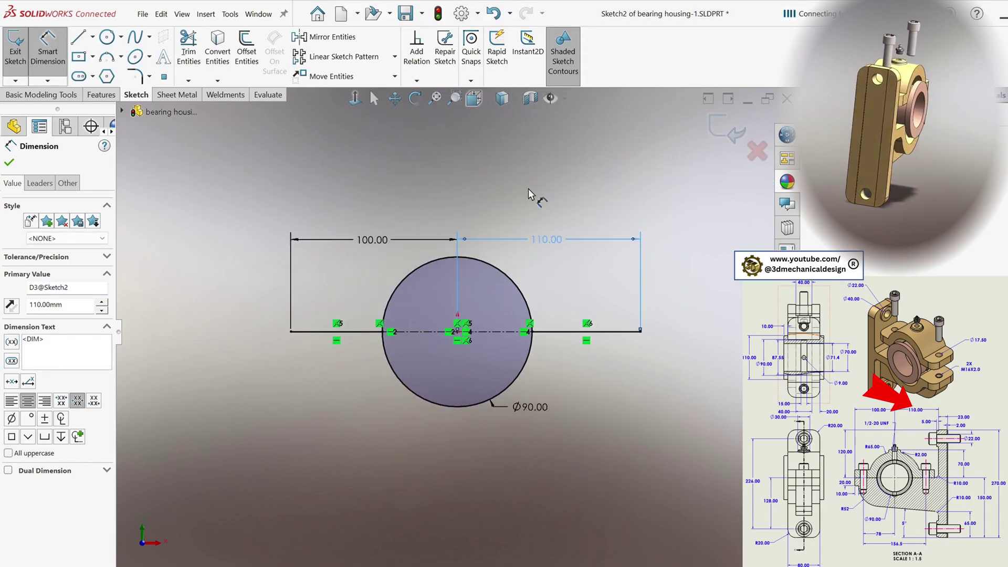
From the right line's outer end, sketch the upright flange outline with an about 18 mm lower edge, ending in a sloped line beneath the circle
click(78, 37)
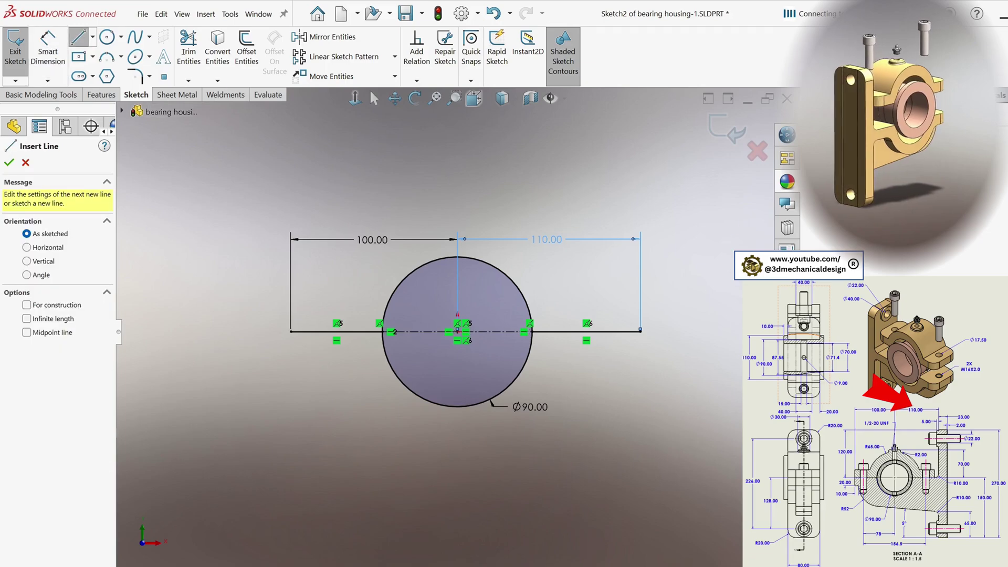
click(640, 331)
click(641, 165)
click(679, 164)
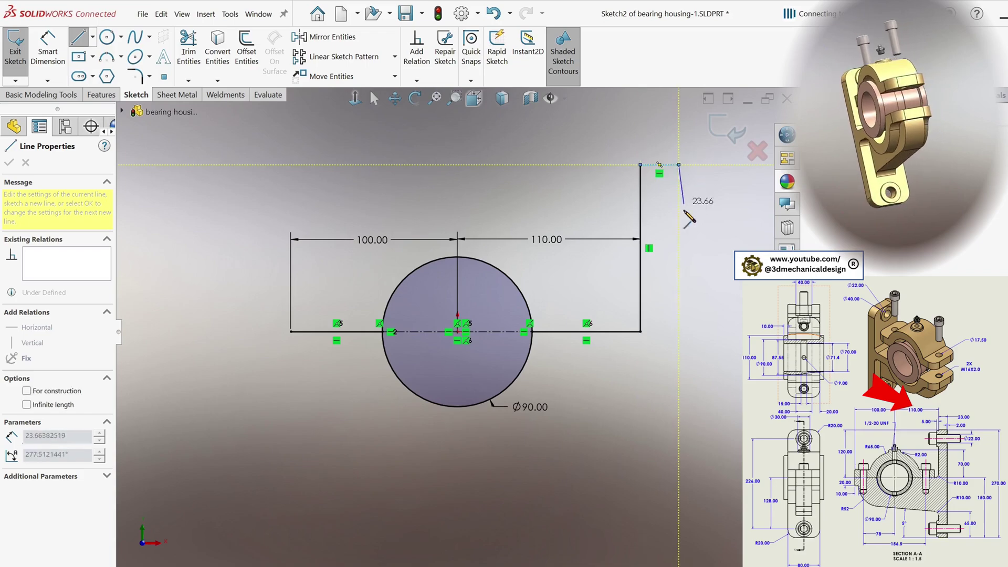
click(679, 496)
click(649, 496)
click(649, 456)
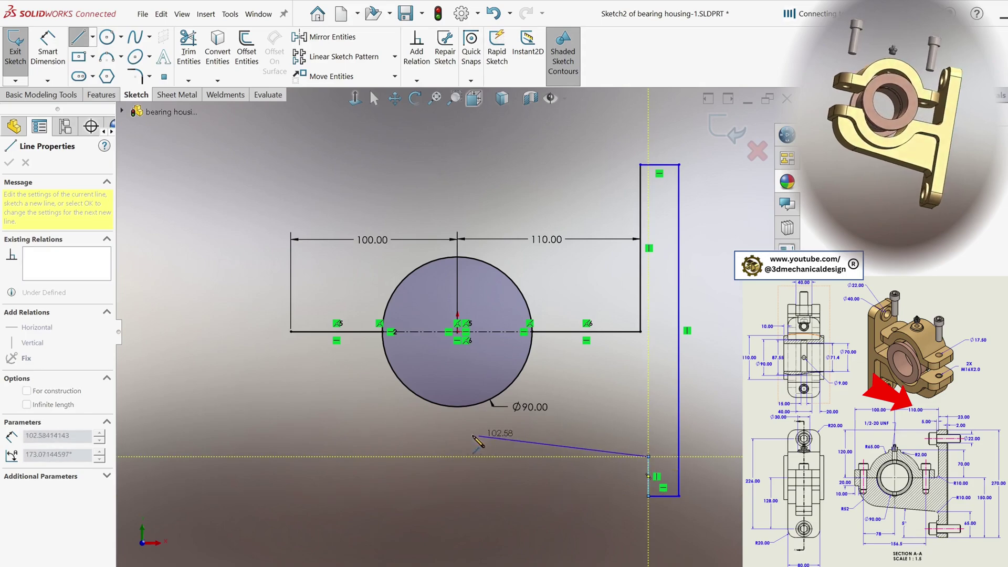
click(395, 435)
key(Escape)
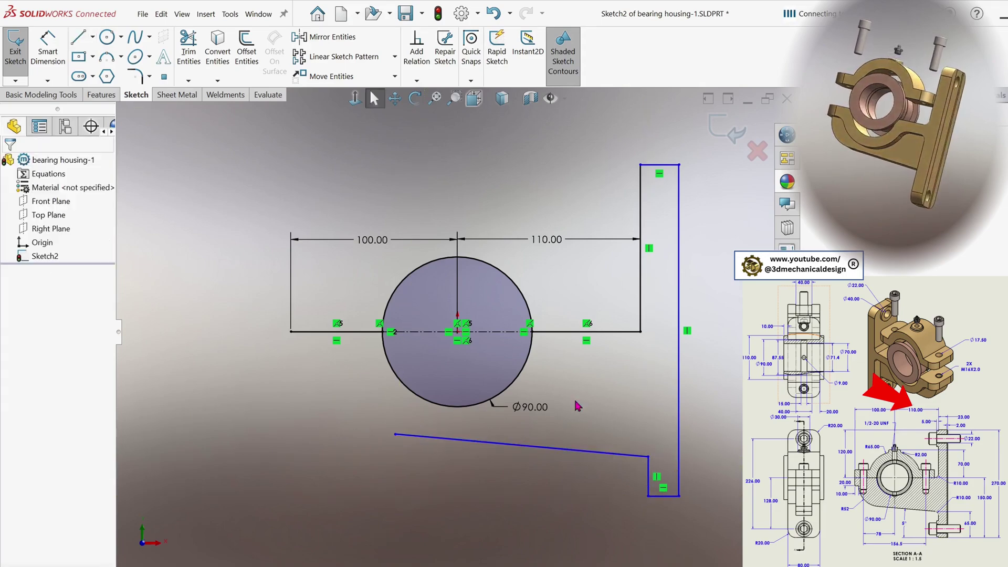
Add an Equal relation between the flange outline's short upper and lower horizontal edges
click(665, 495)
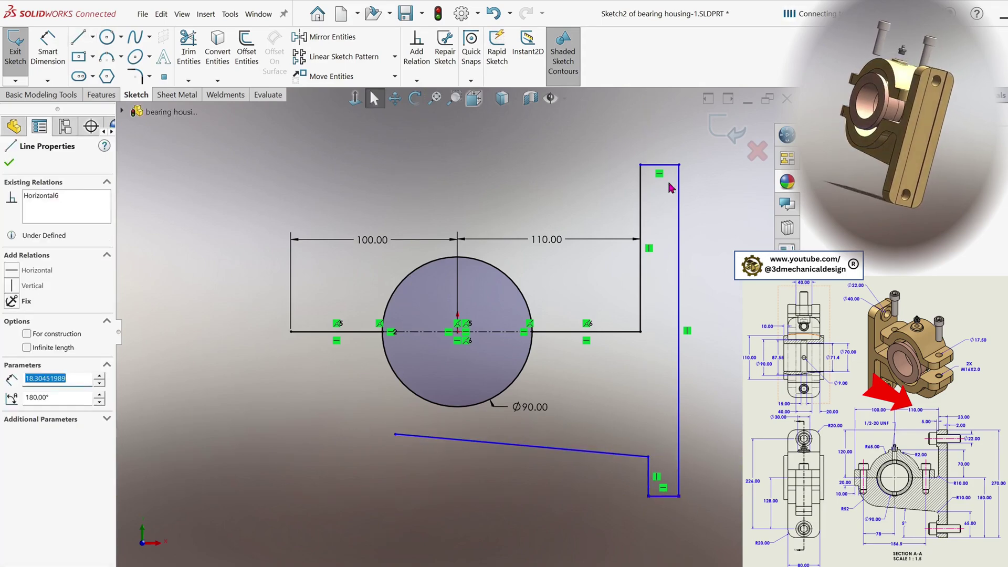
ctrl+click(669, 166)
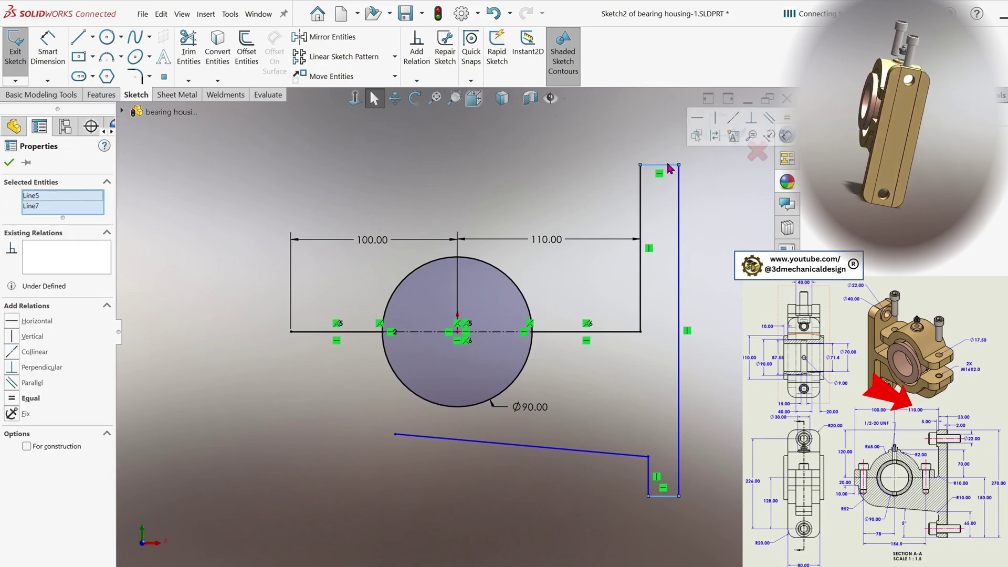
click(12, 400)
key(s)
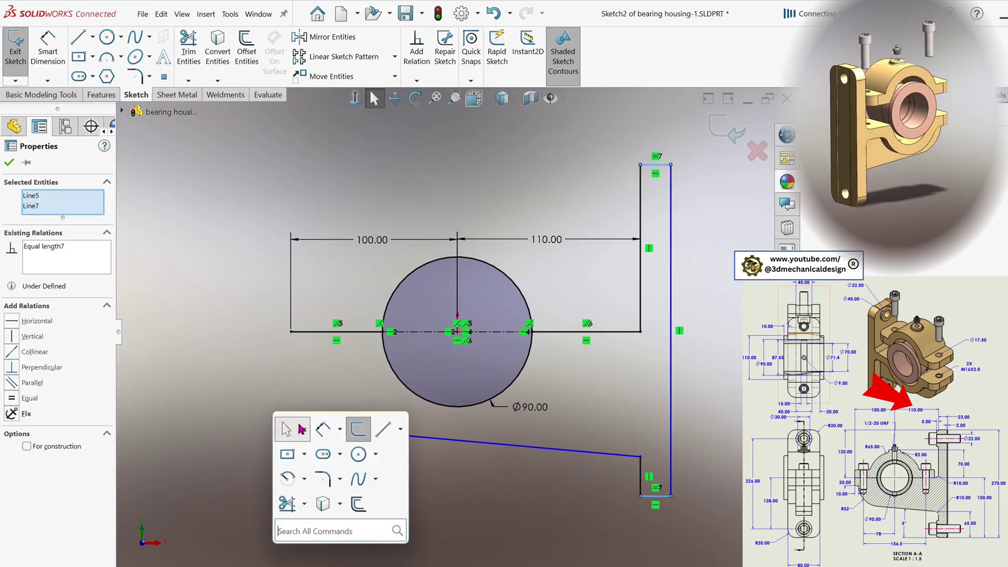
Dimension the width of the flange outline's short upper edge as 23 mm
key(Escape)
click(665, 166)
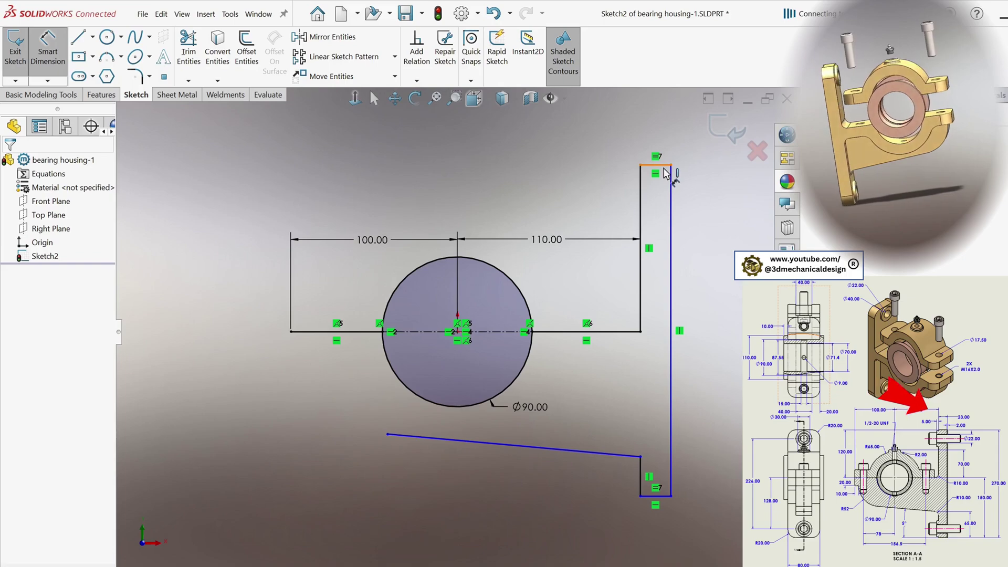
click(588, 144)
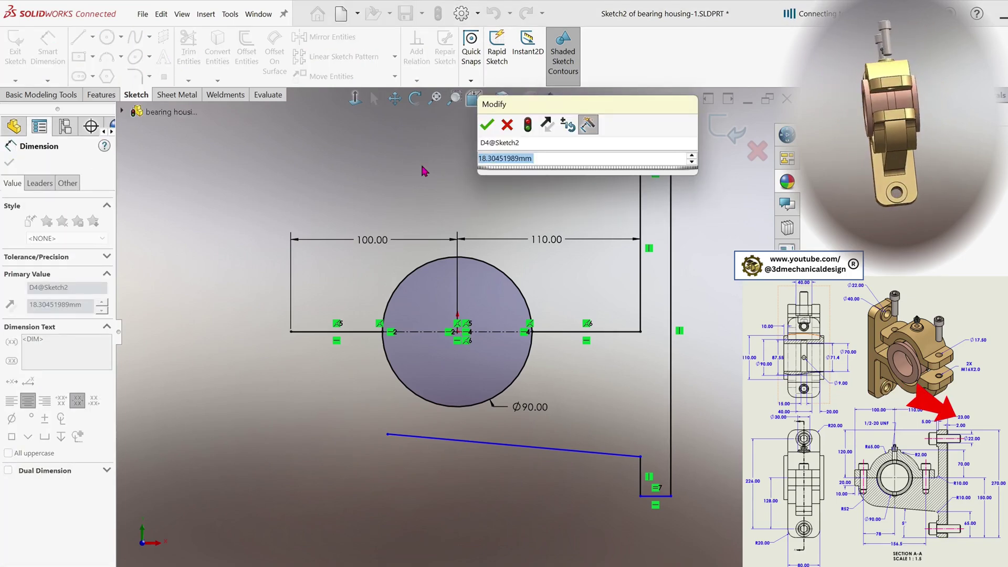
text(23)
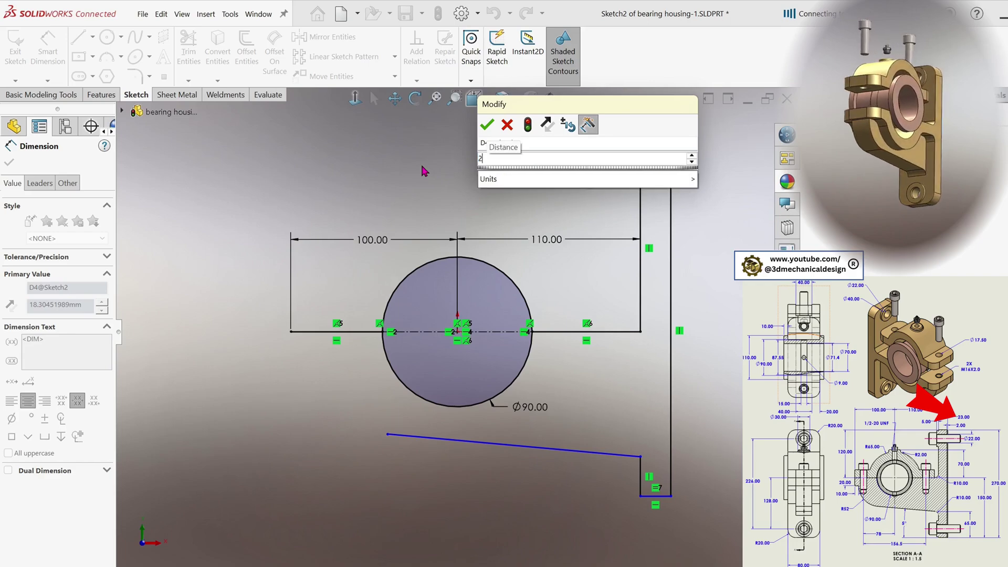
click(485, 126)
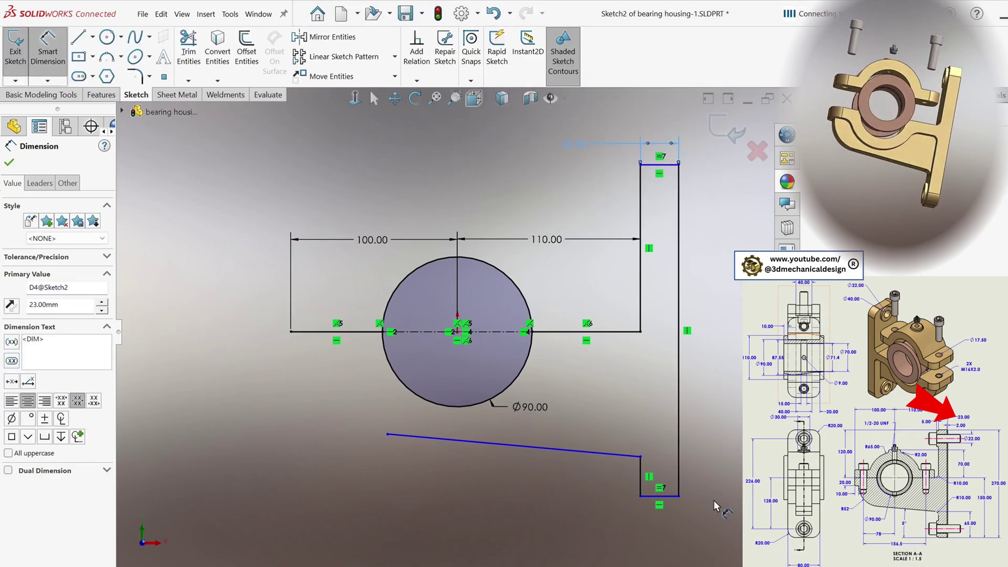
Dimension the vertical distance from the horizontal line beside the bore circle to the flange's lower edge as 150 mm
click(661, 496)
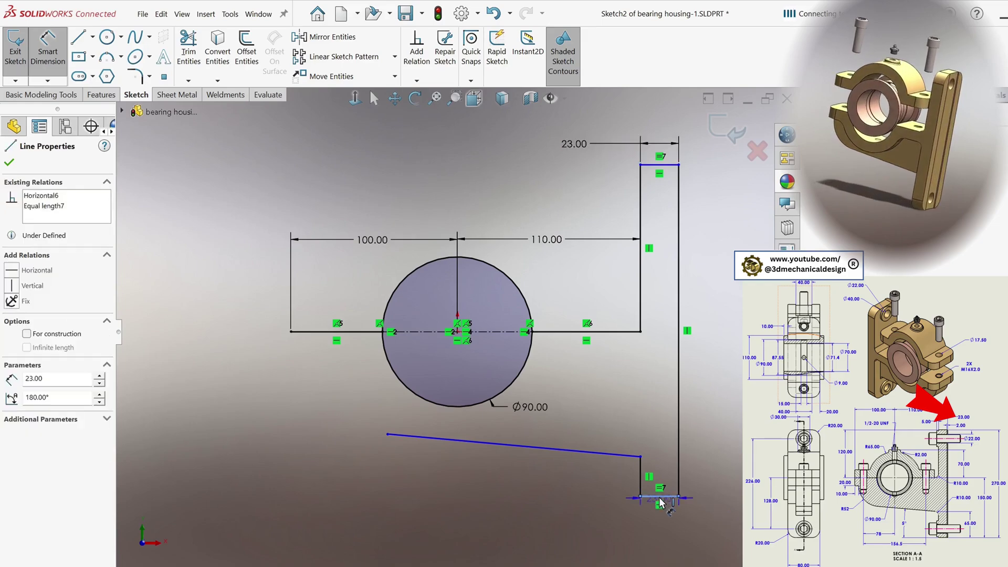
click(622, 332)
click(733, 403)
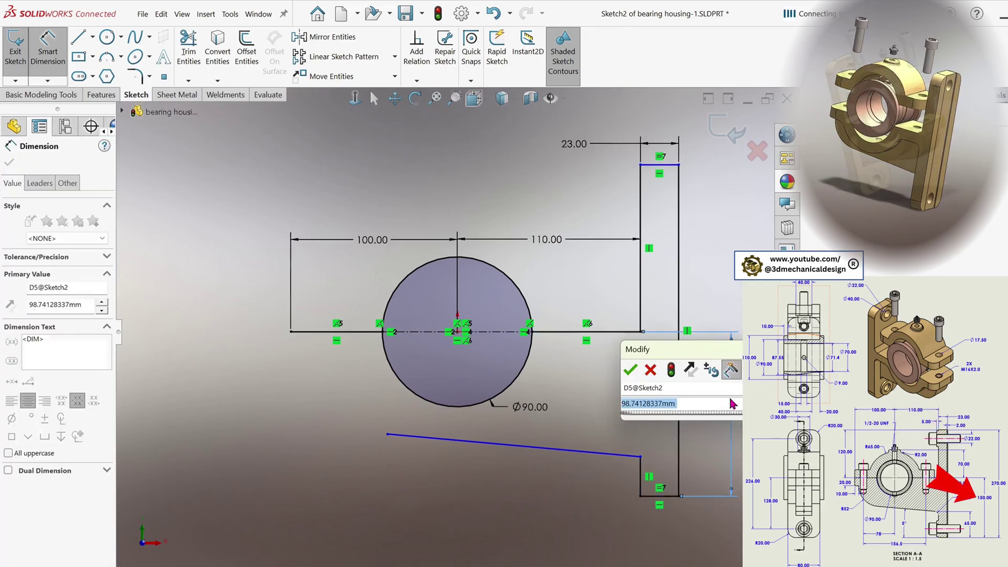
text(150)
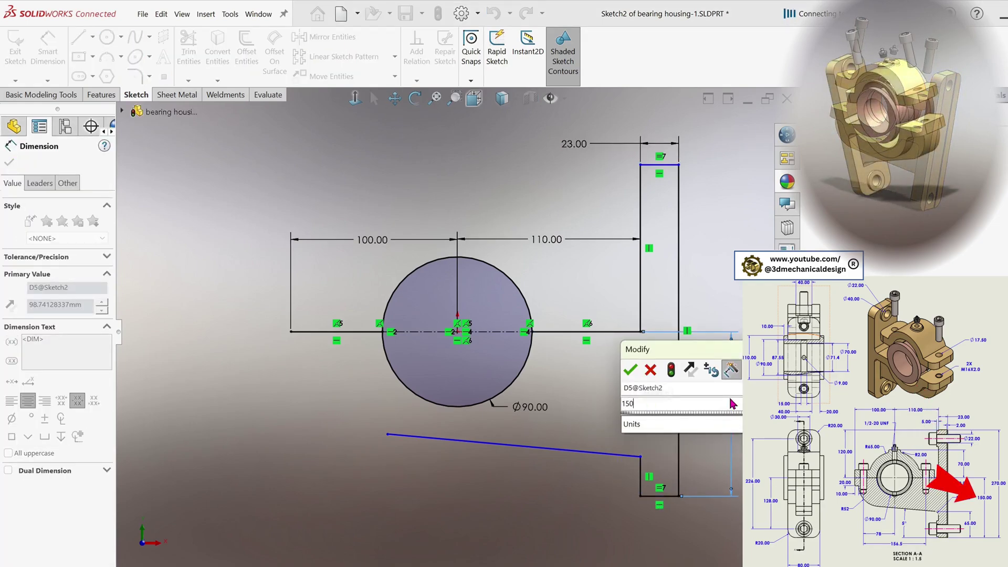
click(630, 371)
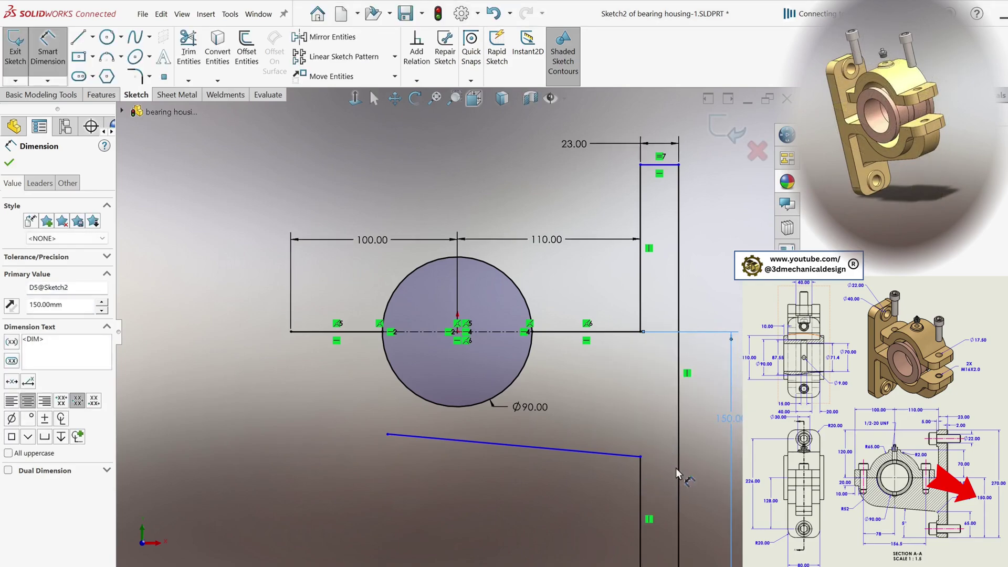
Dimension the flange's overall height between its lower and upper edges as 270 mm
click(574, 477)
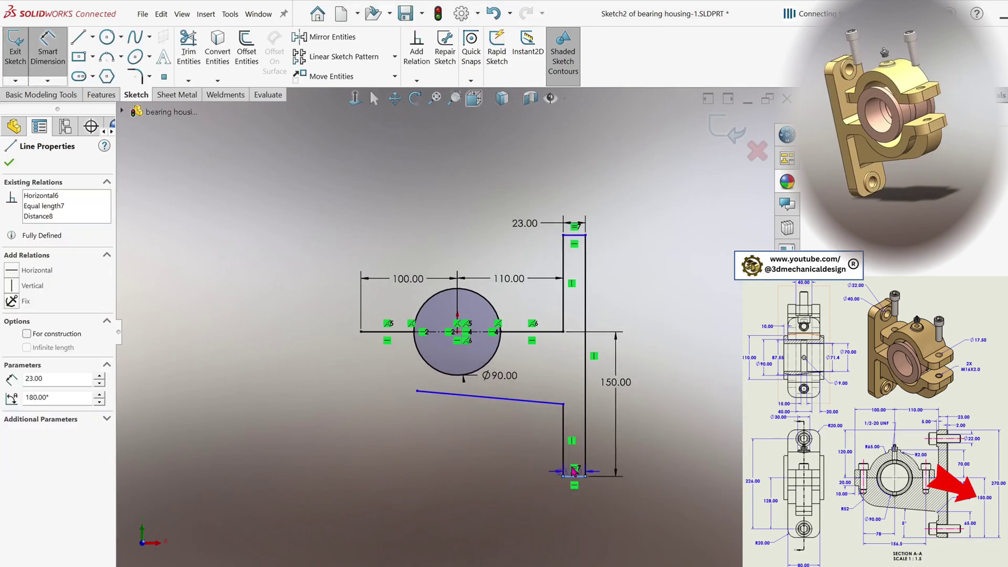
click(574, 236)
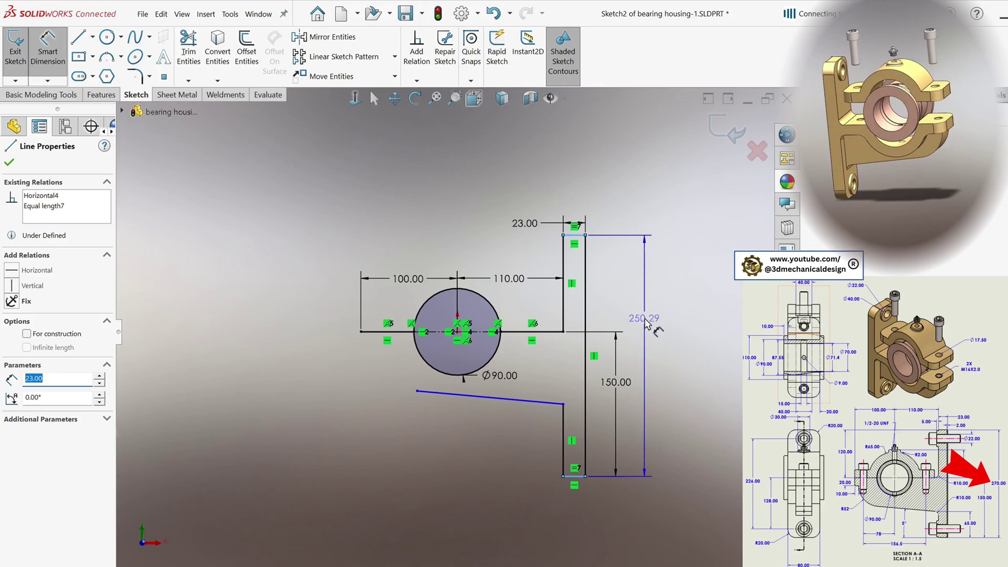
click(645, 318)
text(270)
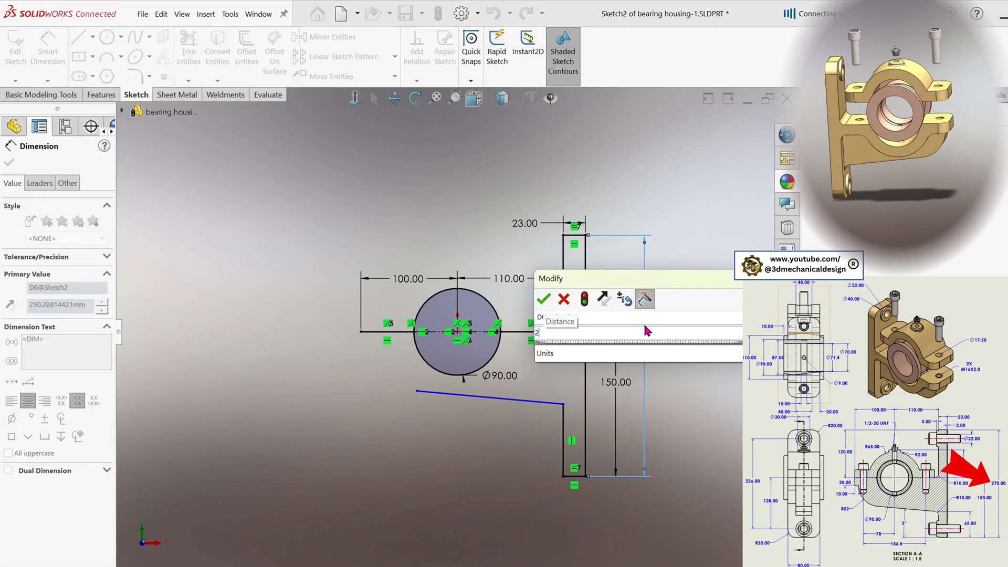
click(546, 300)
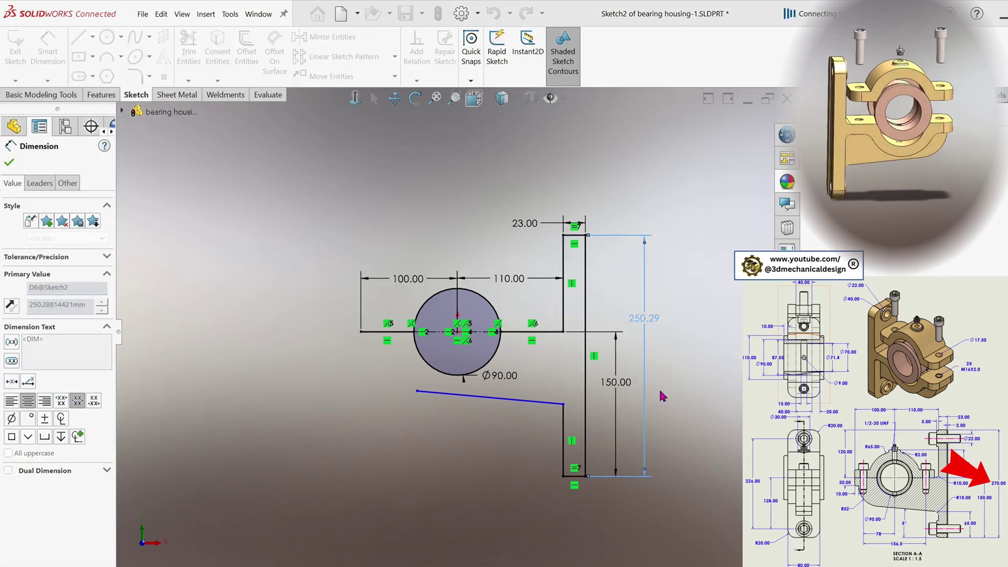
Dimension the flange's short inner vertical edge below the sloped line as 65 mm
click(562, 443)
click(522, 442)
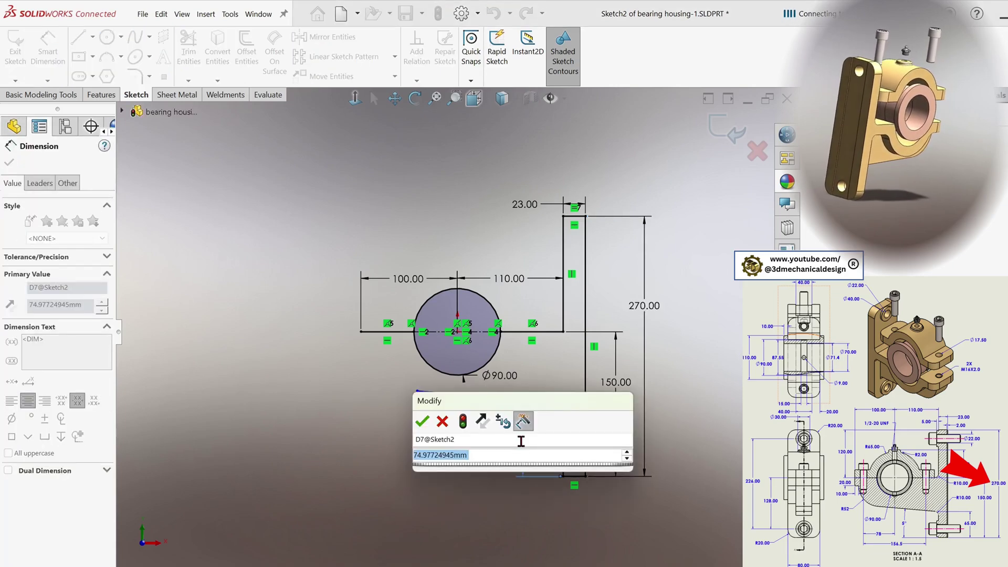
text(65)
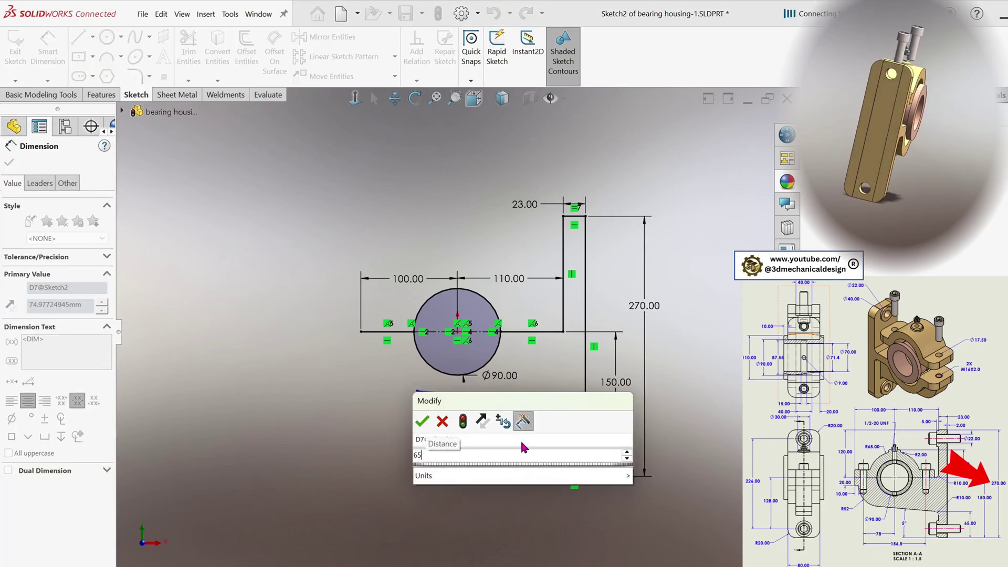
click(423, 422)
scroll(449, 430, down, 3)
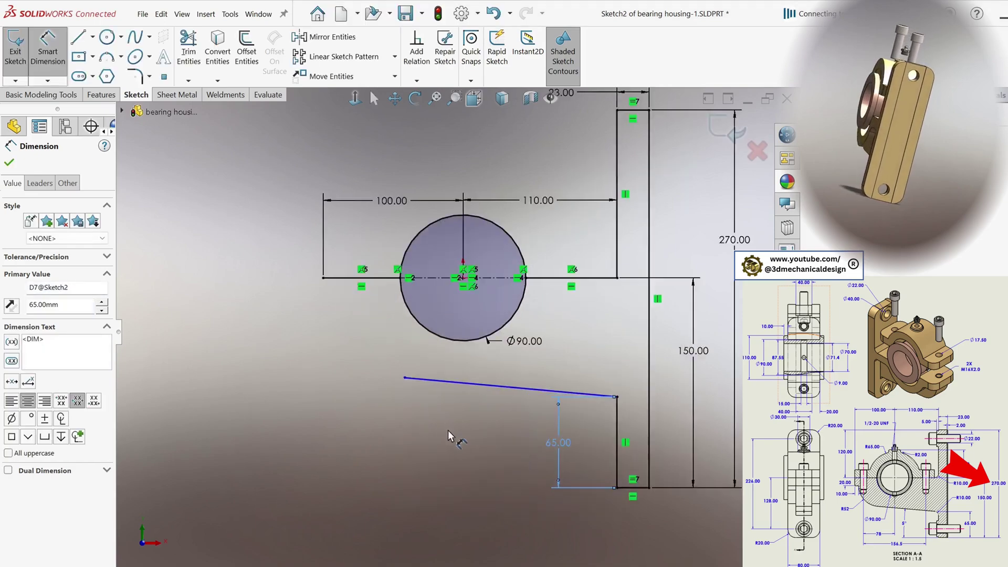
Draw a horizontal centerline about 170 mm long from the sloped line's flange end, extending slightly past its free end
key(s)
click(581, 448)
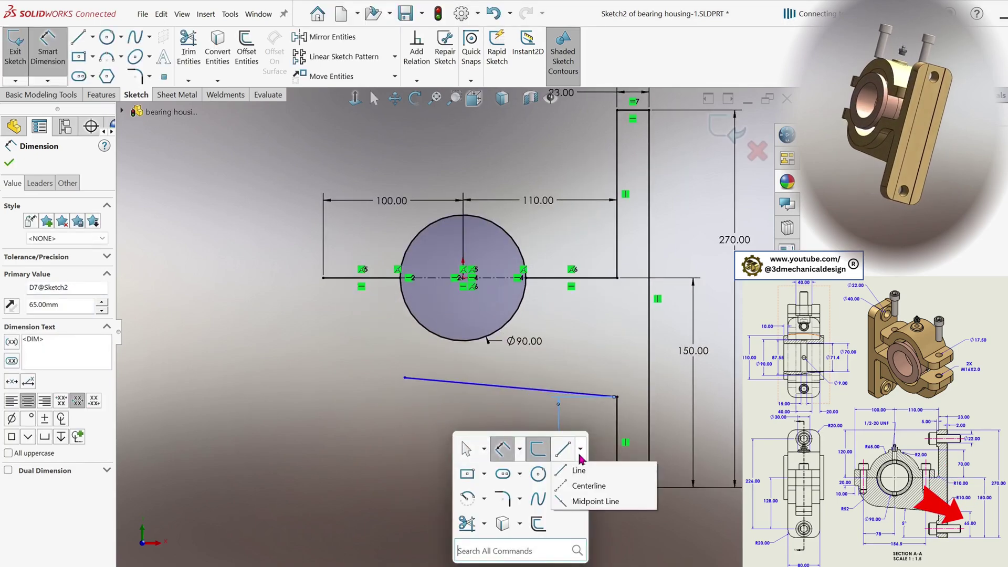
click(609, 483)
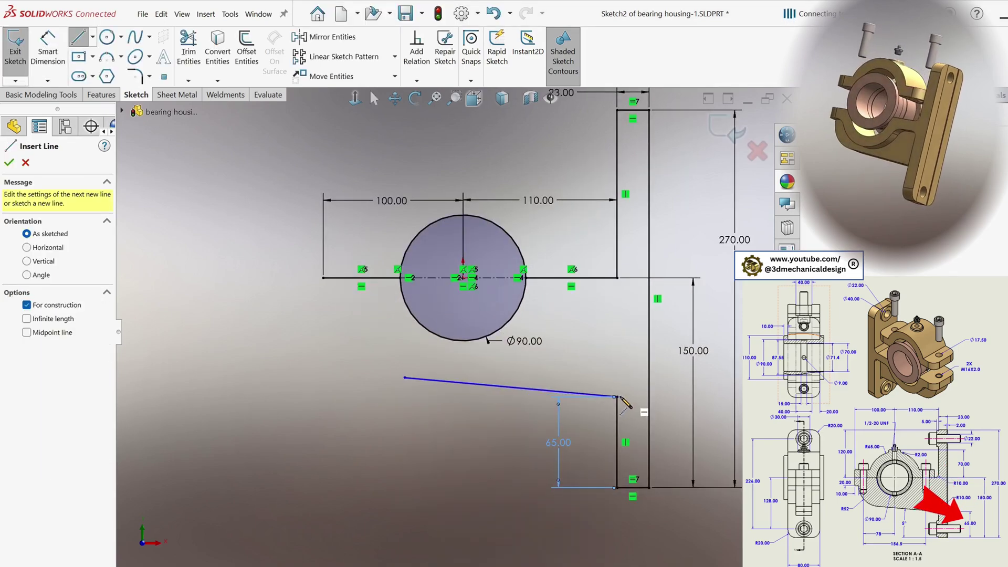
click(617, 397)
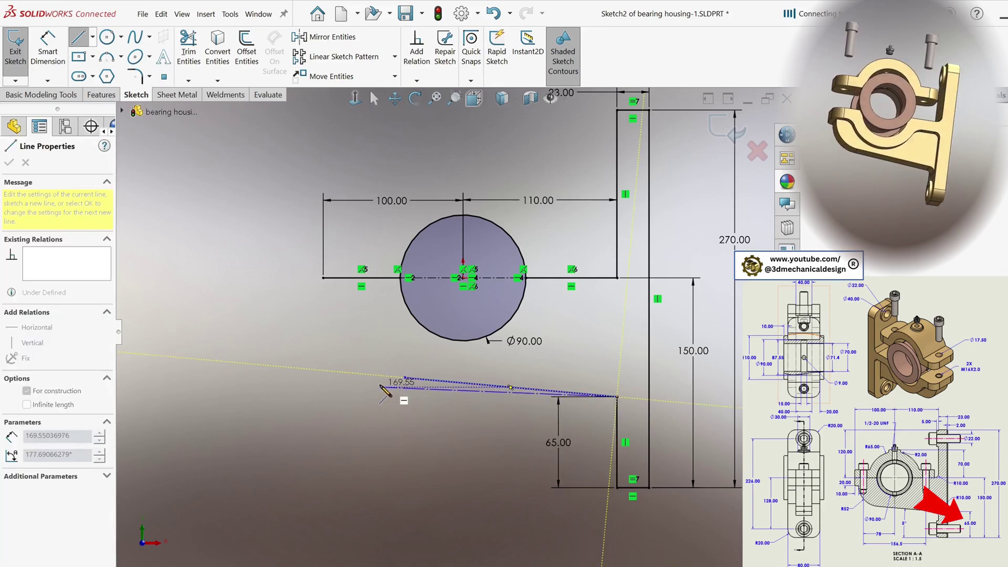
key(Escape)
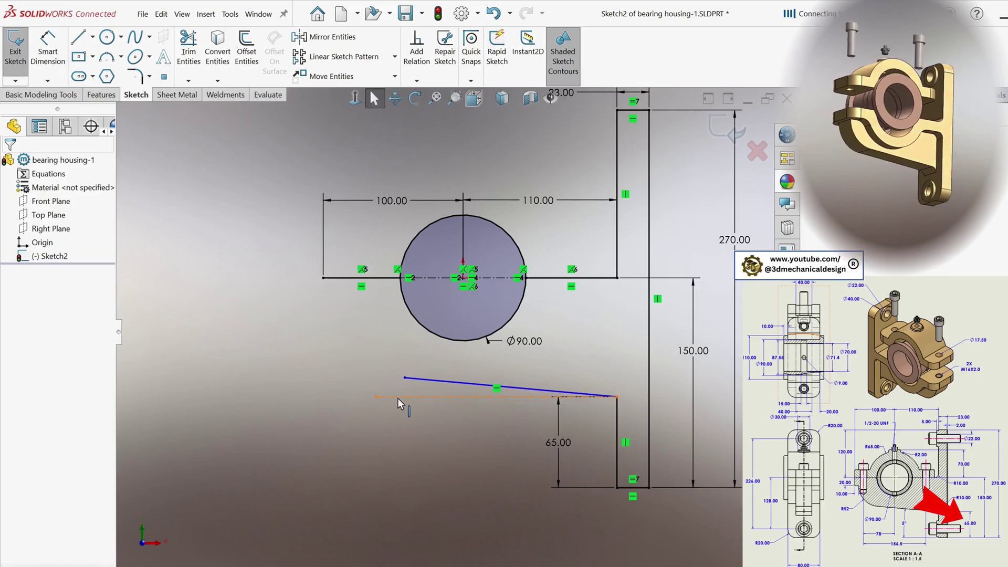
click(398, 397)
click(276, 363)
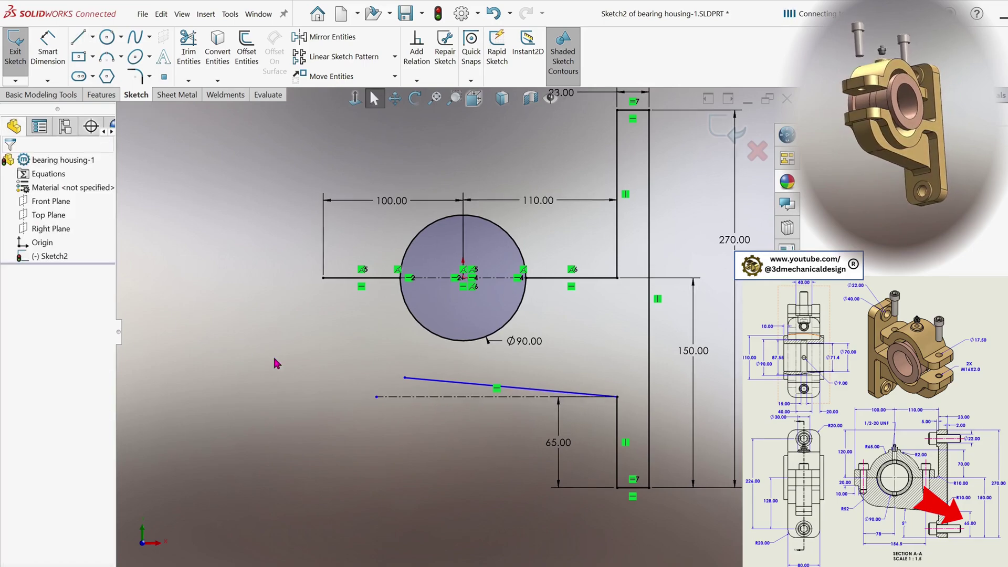
From the left line's outer end, sketch a line about 23 mm down, one about 17 mm inward, and a vertical line up across the left line
key(s)
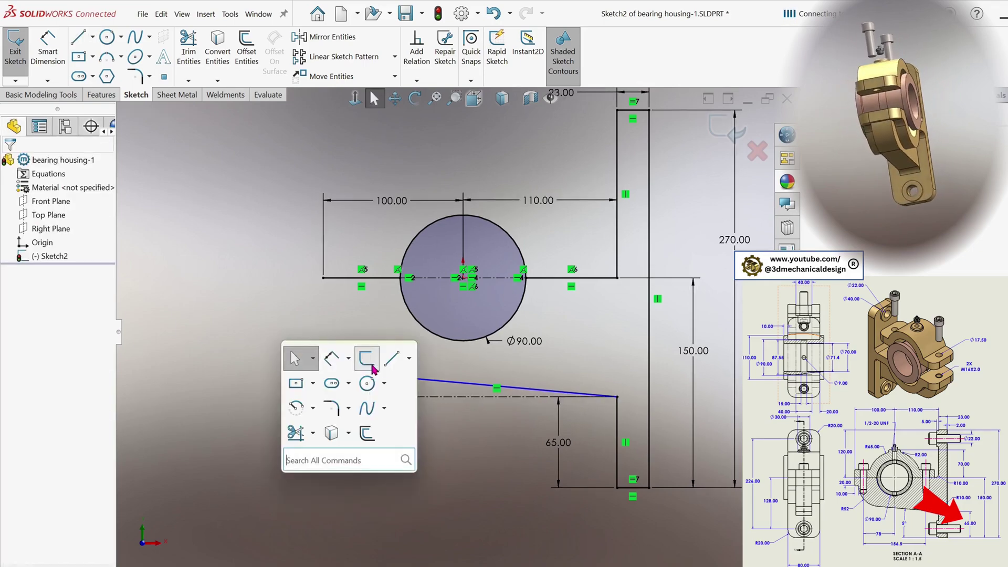
click(404, 363)
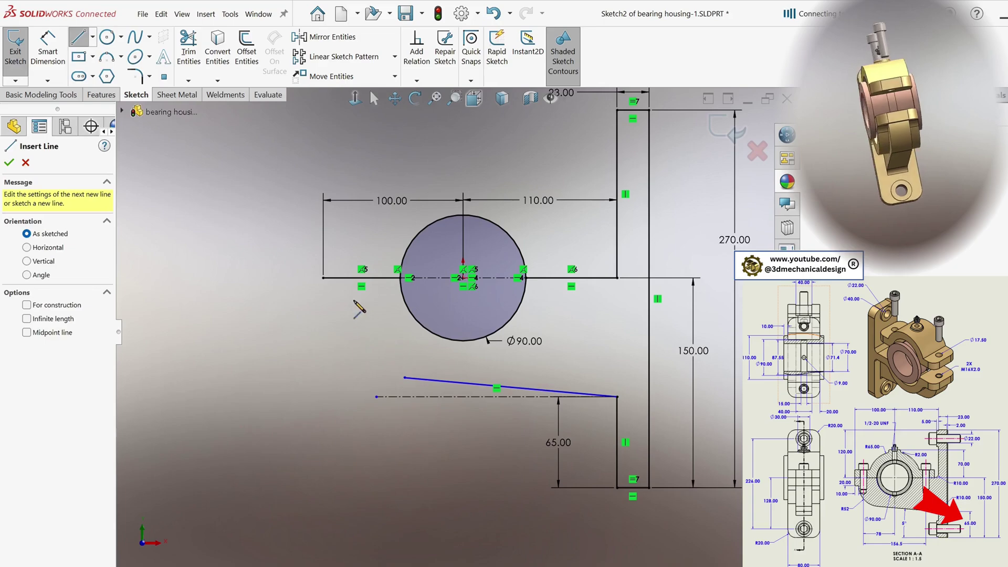
click(323, 277)
click(323, 310)
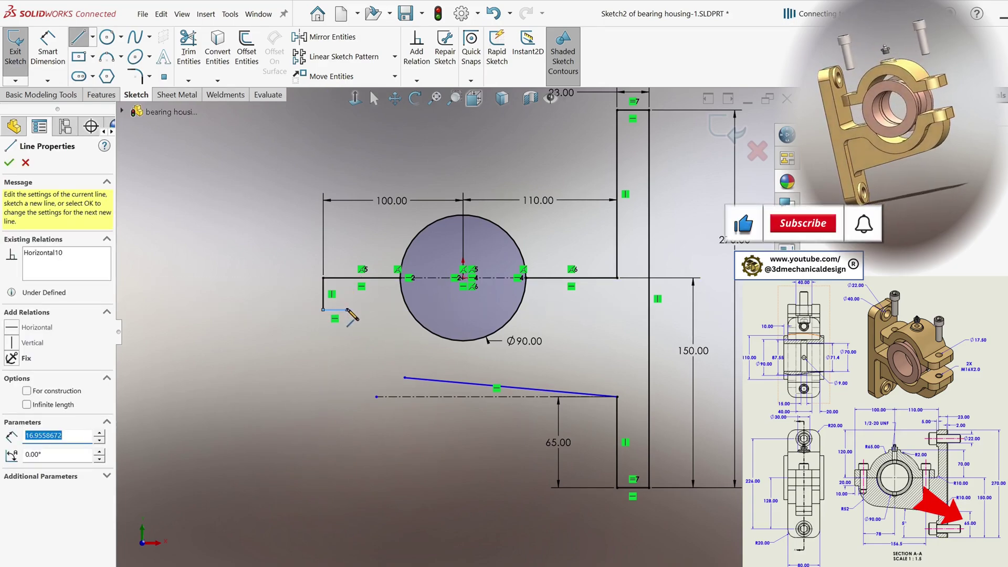
click(347, 309)
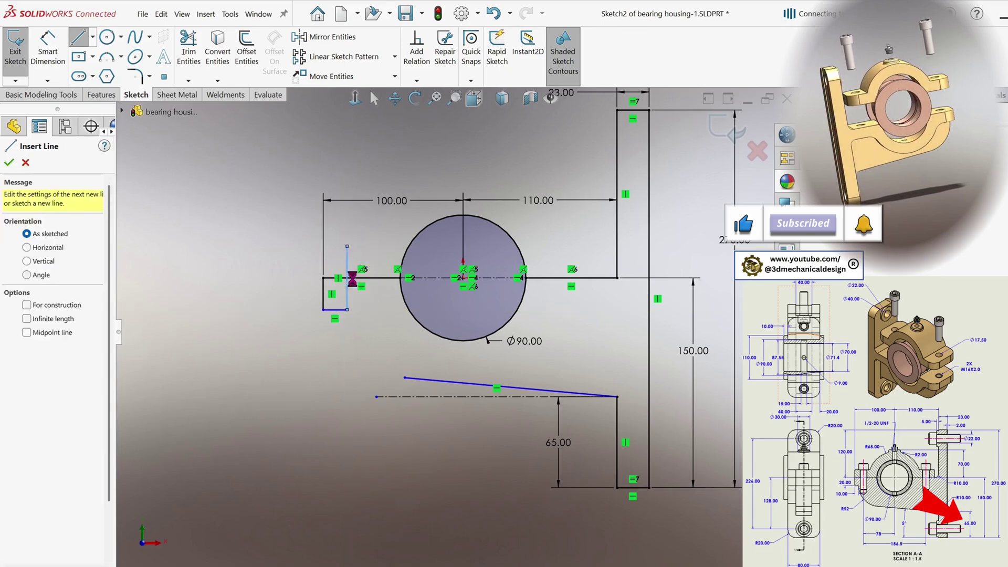
click(347, 246)
key(Escape)
Convert the new vertical line crossing the left horizontal line to construction geometry
click(347, 278)
click(26, 334)
click(273, 393)
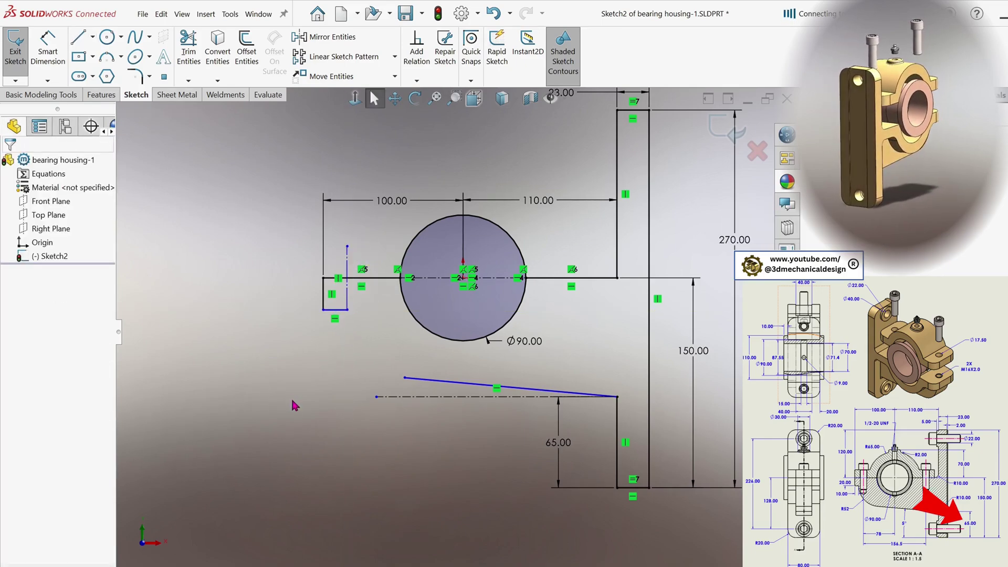
Dimension the short vertical edge at the left line's outer end as 20 mm
key(s)
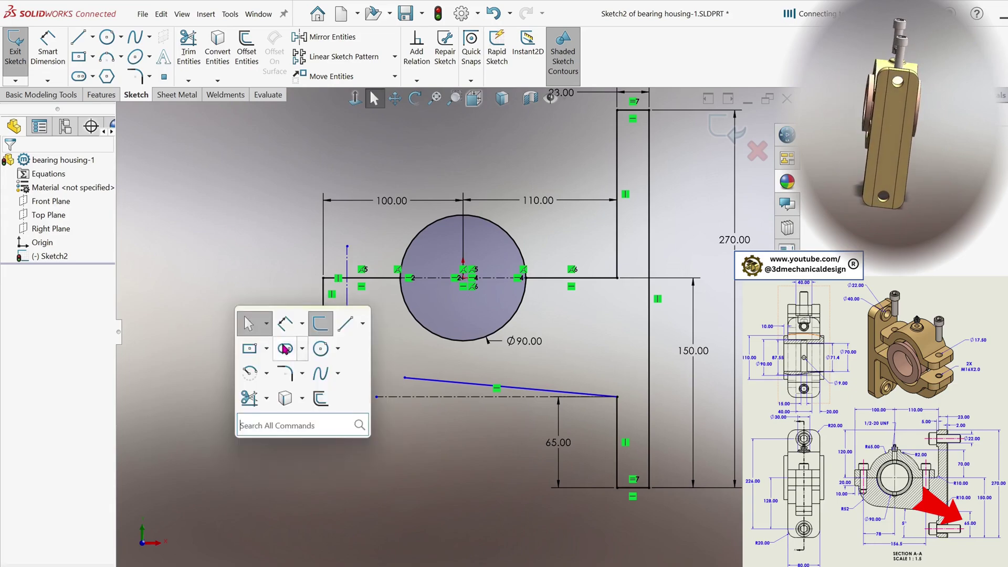
click(275, 321)
click(325, 292)
click(347, 294)
click(288, 293)
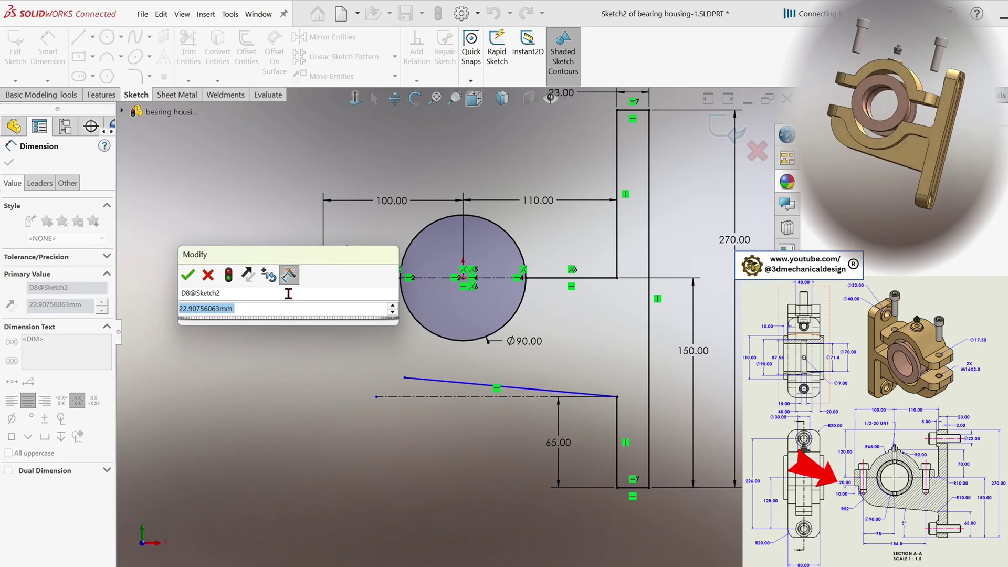
text(20)
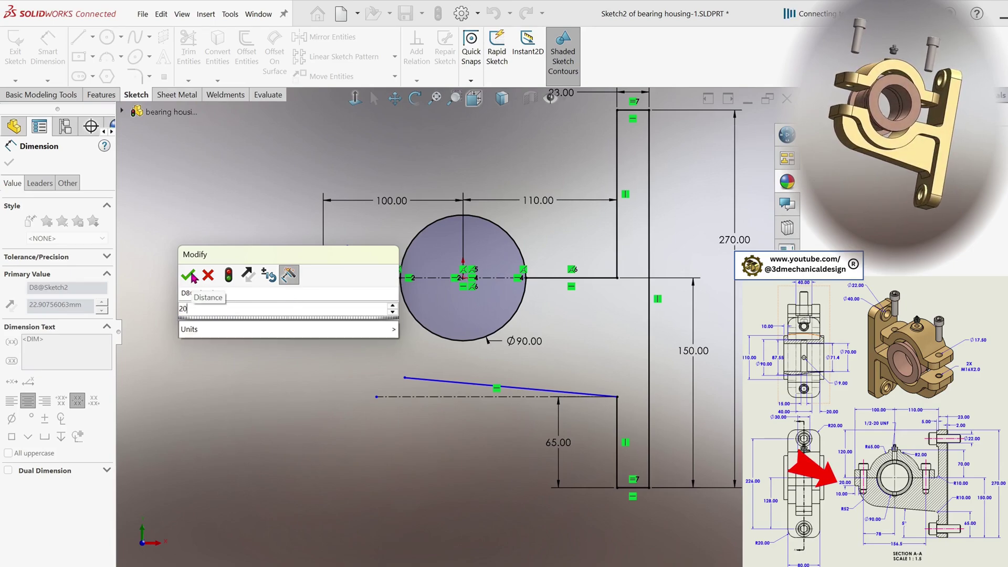
click(191, 275)
Dimension the short horizontal edge at the foot of the 20 mm vertical edge as 10 mm
click(336, 305)
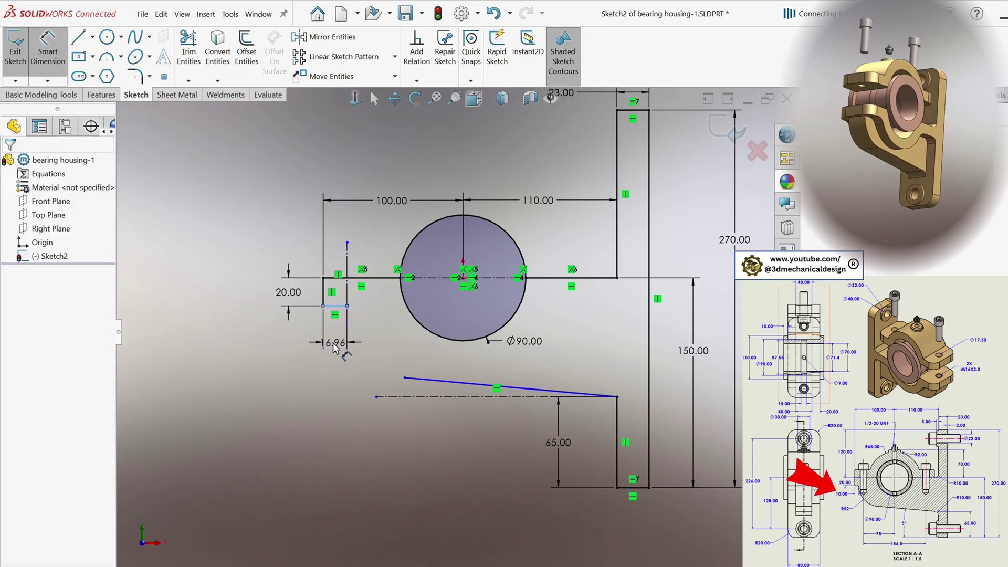
click(335, 348)
text(10)
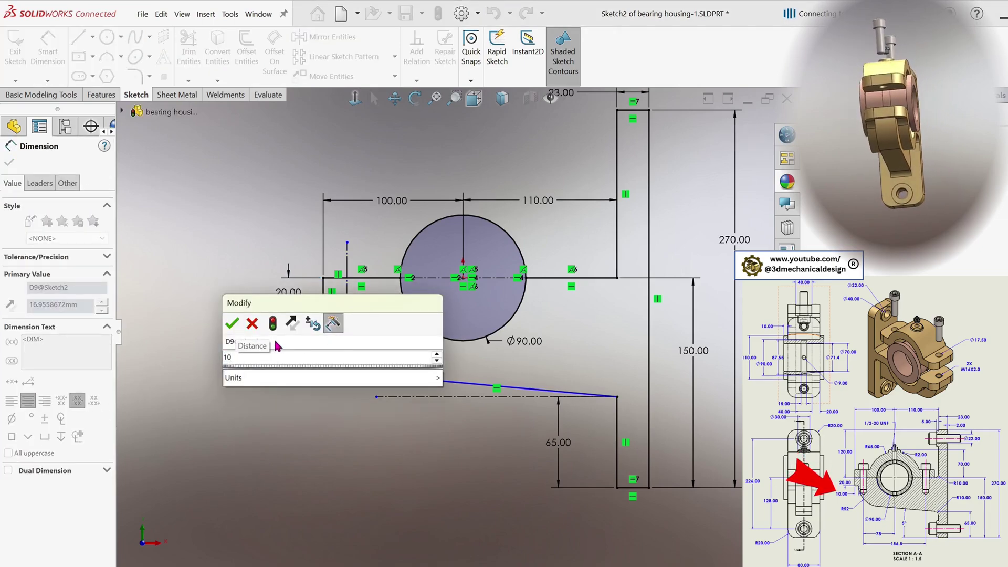
click(233, 325)
Draw a 3 Point Arc from the 10 mm edge's inner end to the sloped line's free end, bulging outward below the circle
key(s)
click(339, 459)
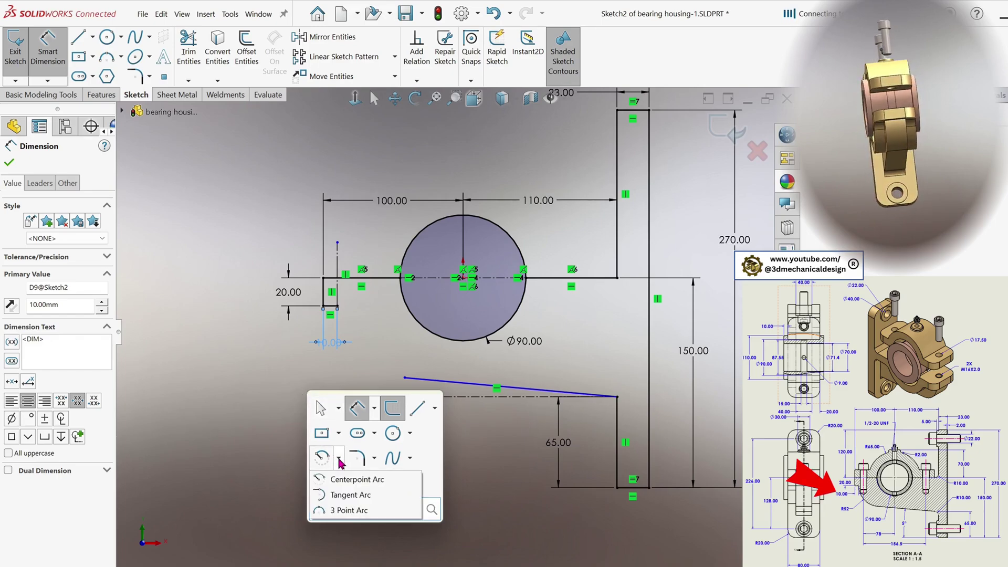
click(318, 511)
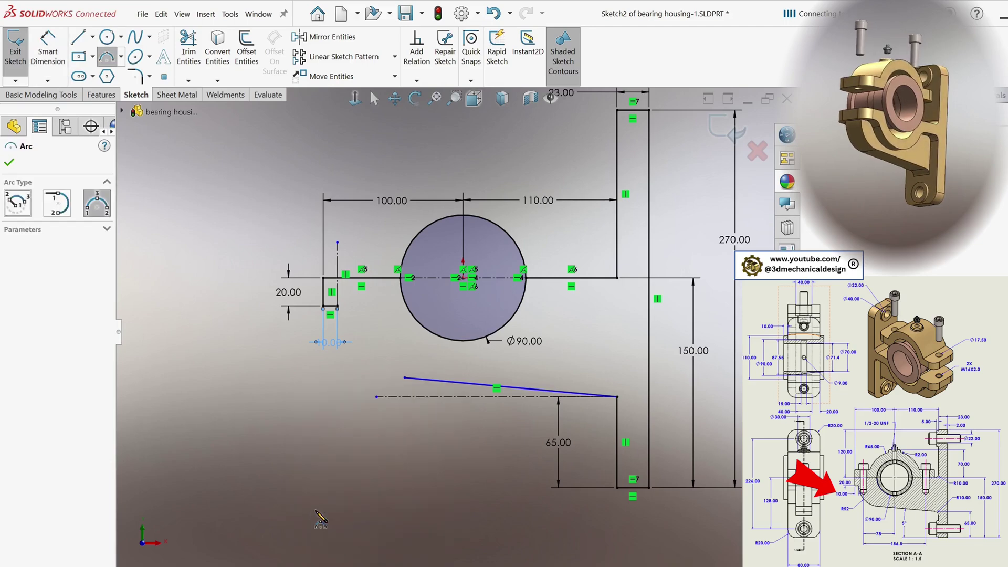
click(337, 306)
click(404, 377)
click(373, 367)
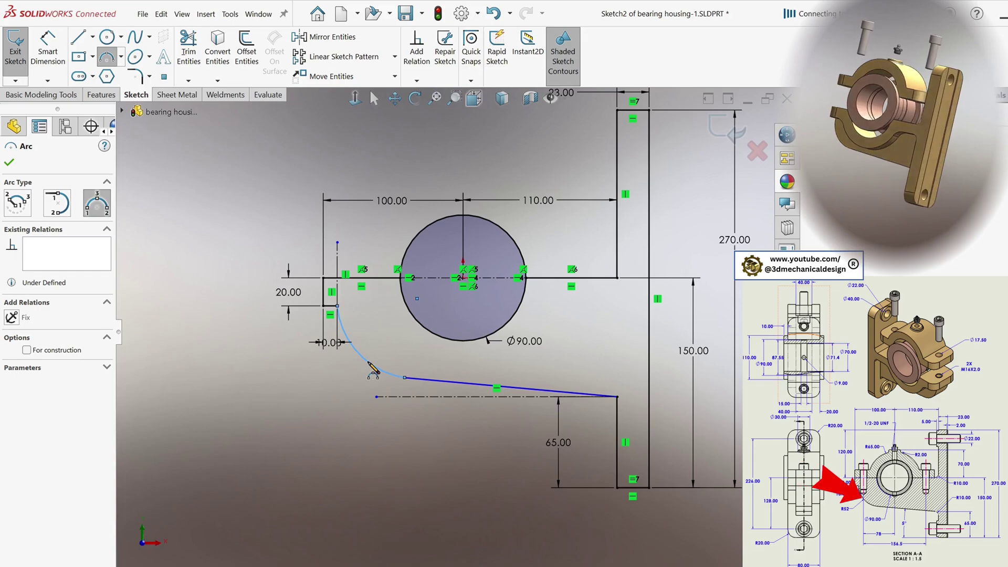
key(Escape)
Make the lower arc tangent to the sloped line and to the vertical construction line at its upper end
click(393, 380)
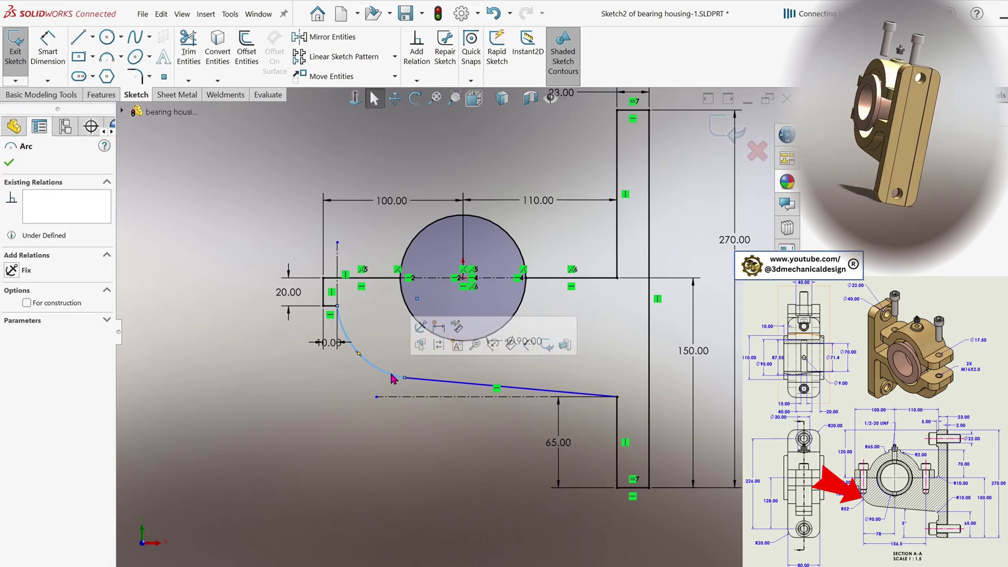
ctrl+click(432, 387)
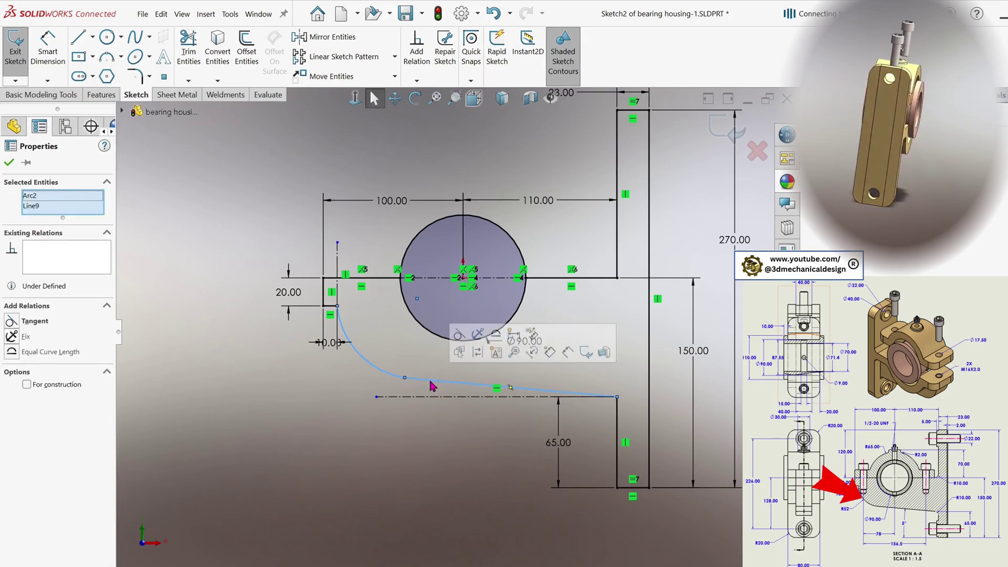
click(18, 326)
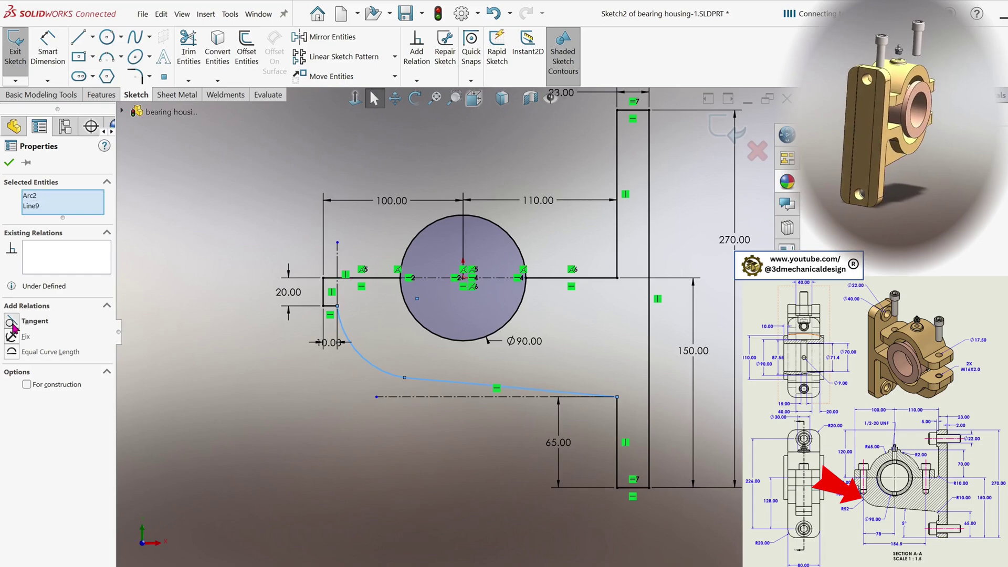
click(247, 376)
click(341, 328)
ctrl+click(338, 270)
click(18, 325)
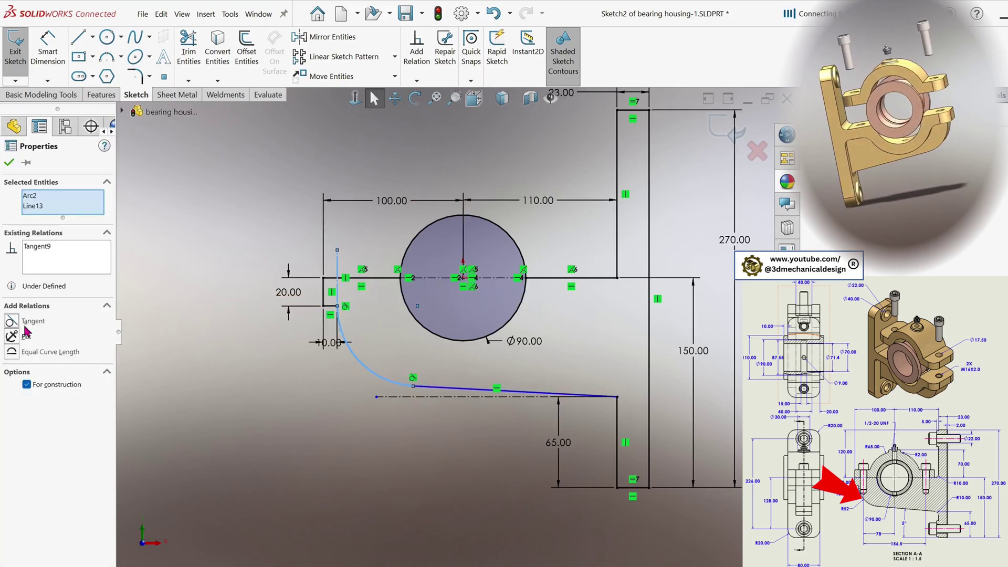
click(264, 411)
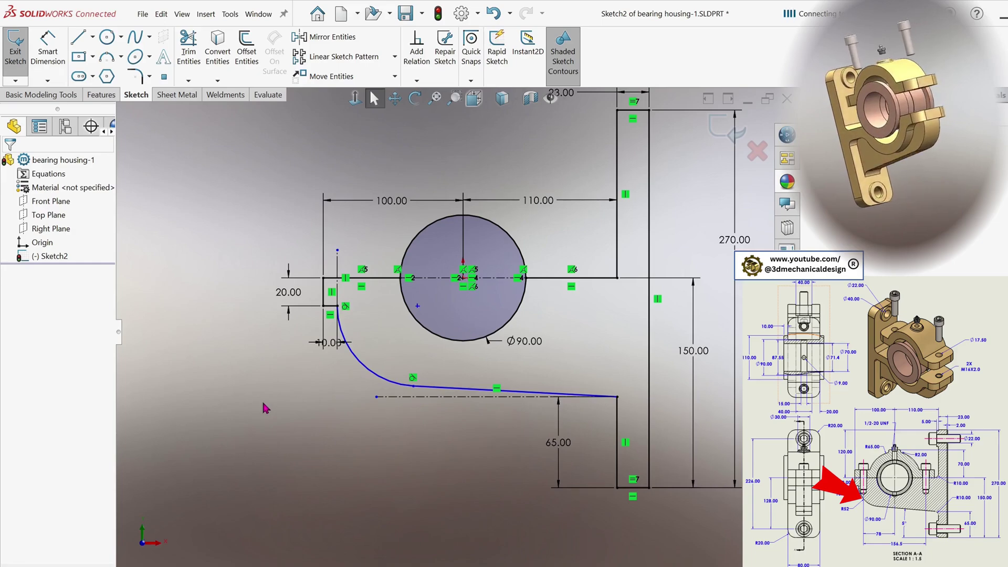
Dimension the angle between the sloped line and the horizontal construction line as 5°
key(s)
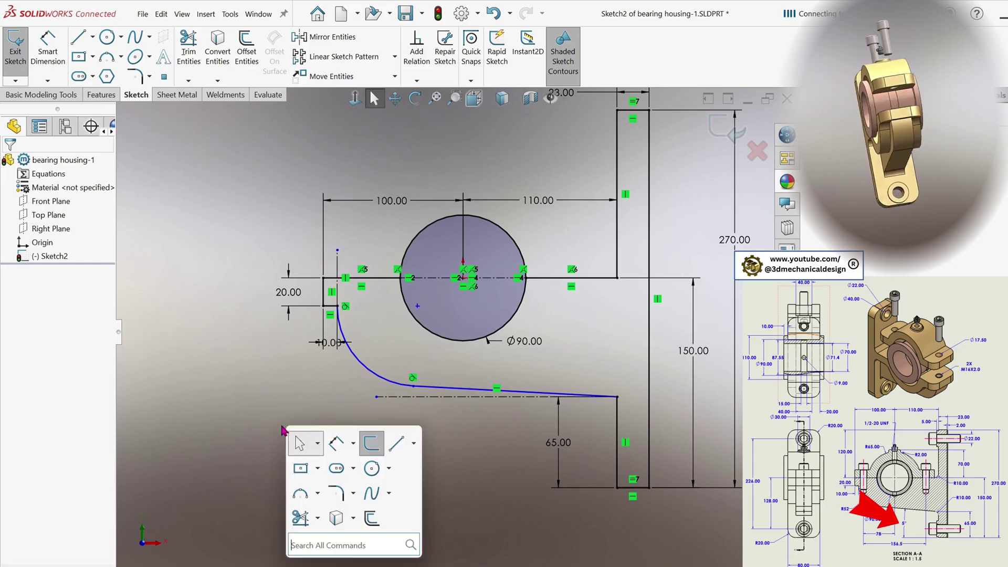
click(322, 446)
click(469, 397)
click(465, 392)
click(322, 391)
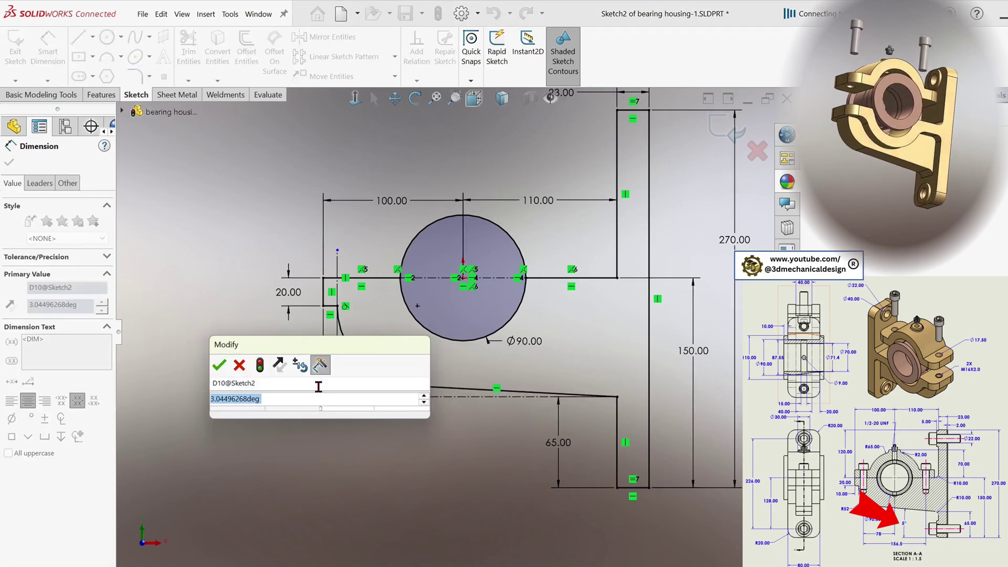
key(Return)
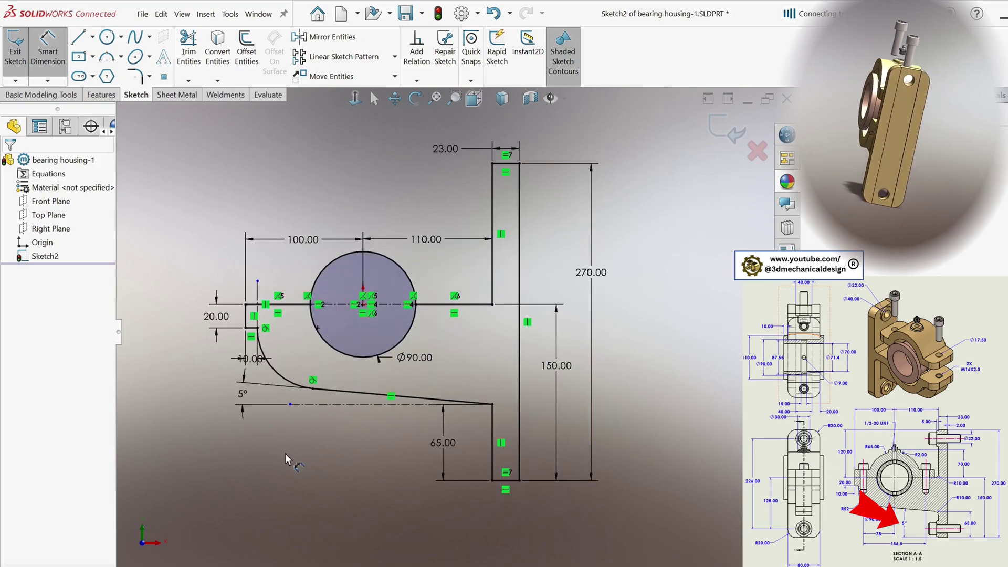
Trim away the upper half of the 90 mm circle to leave a semicircular recess in the profile
key(s)
click(300, 543)
click(324, 274)
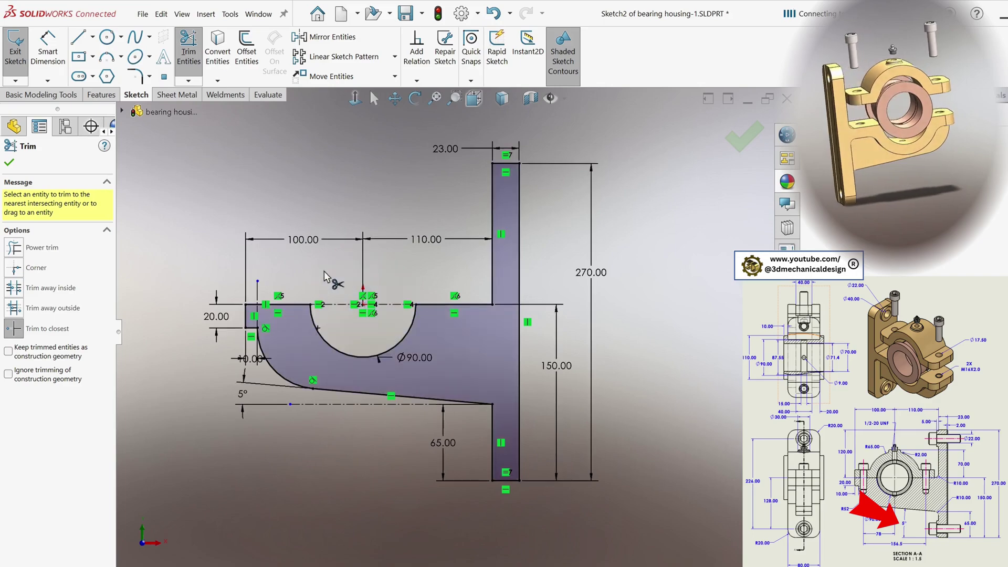
mouse_move(294, 474)
ctrl+middle_down()
mouse_move(226, 450)
mouse_move(237, 426)
ctrl+middle_up()
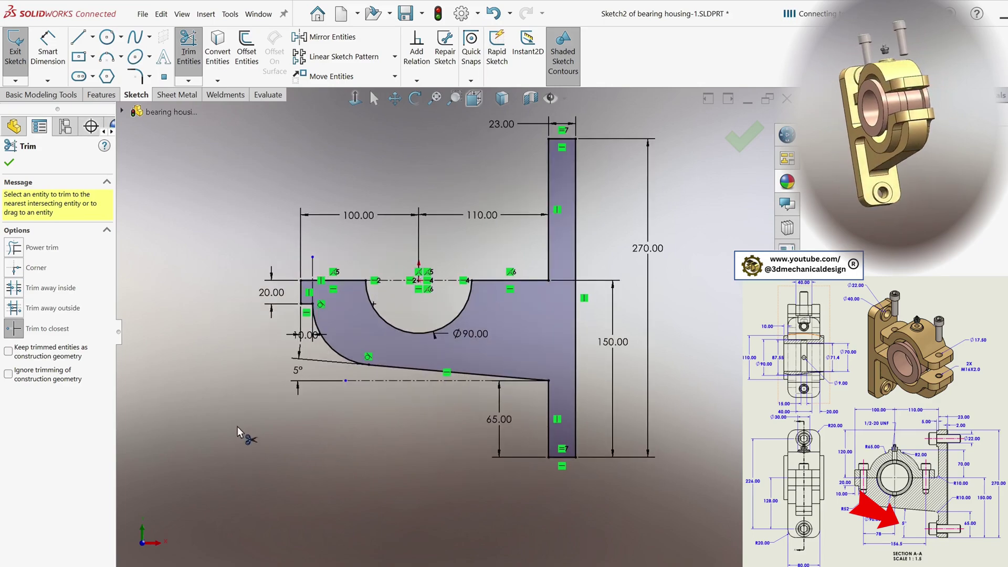
key(s)
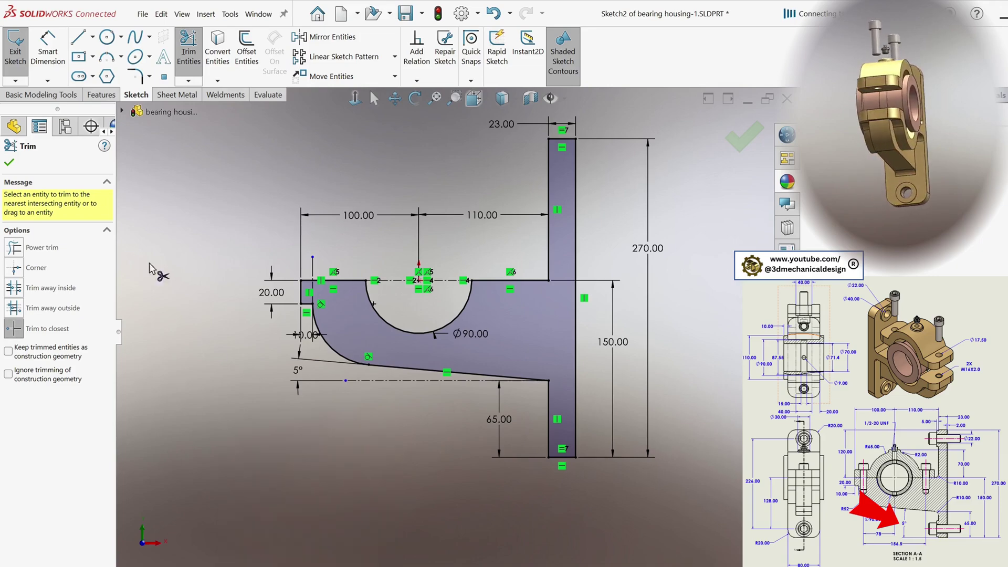
click(11, 163)
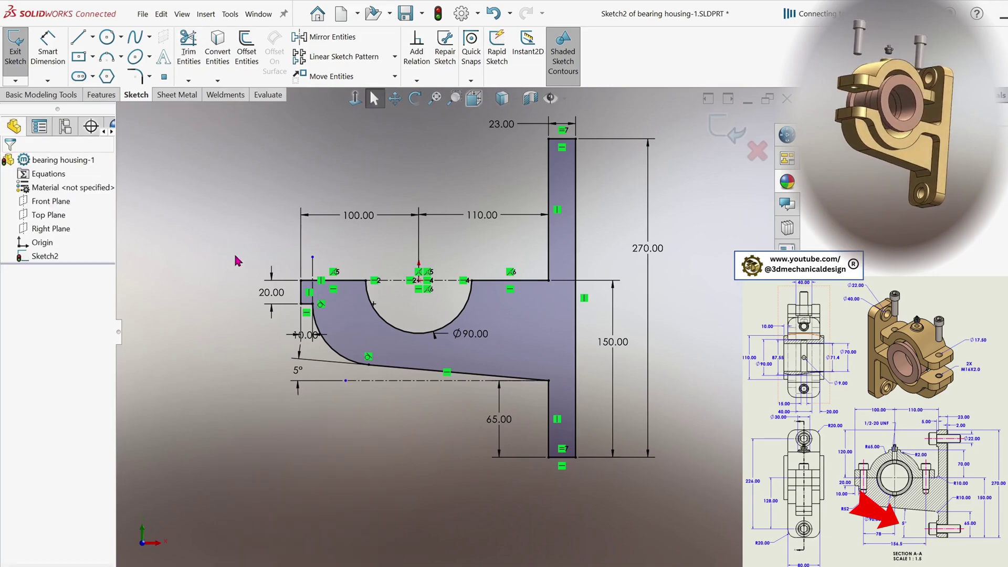
Extrude the closed housing profile as a Mid Plane boss 80 mm deep
key(f)
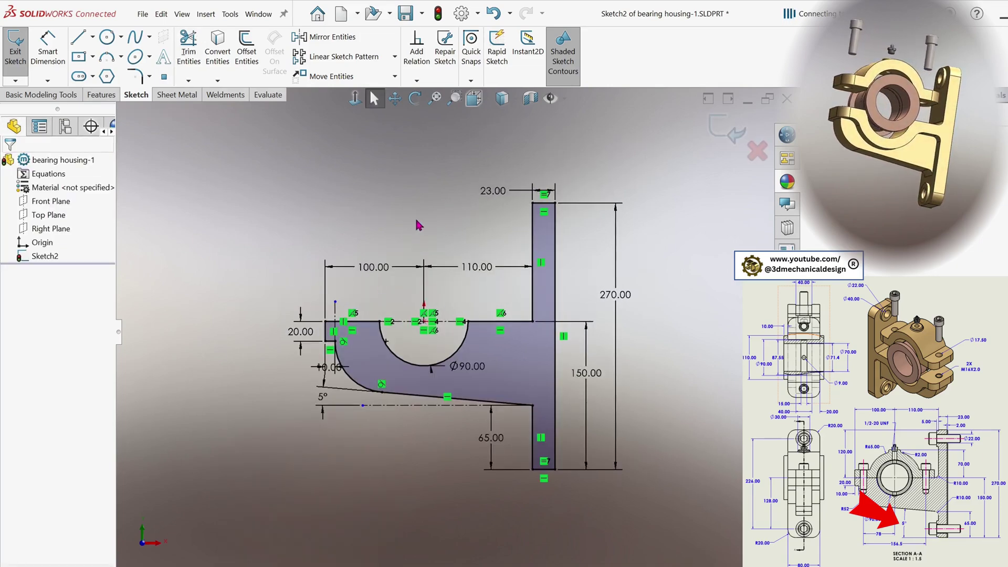
key(s)
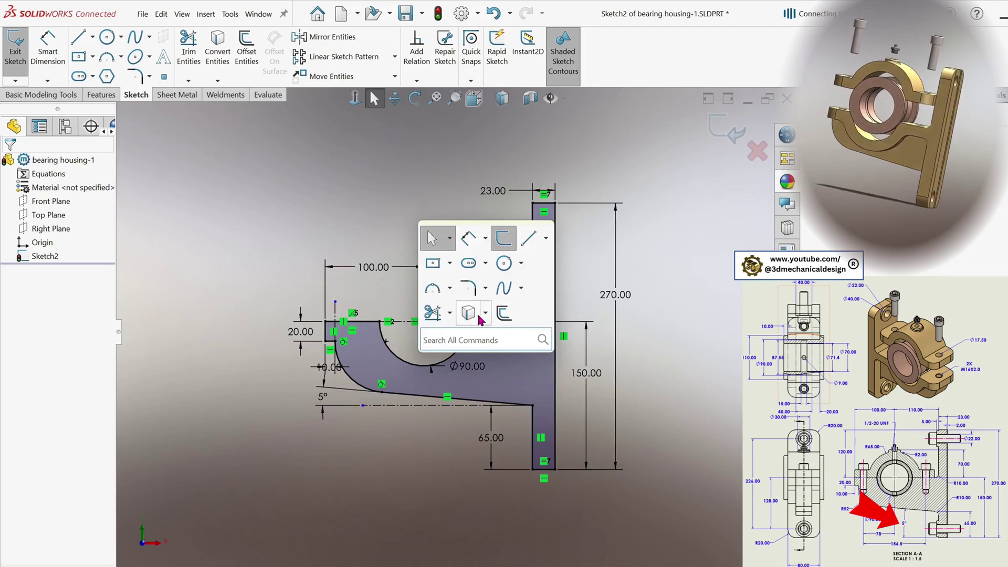
key(Escape)
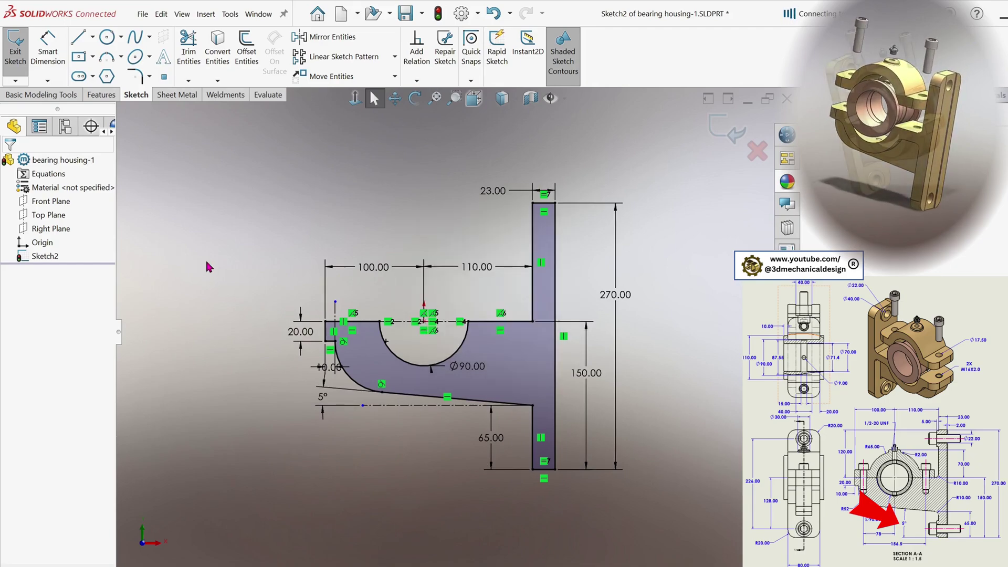
click(101, 97)
click(21, 46)
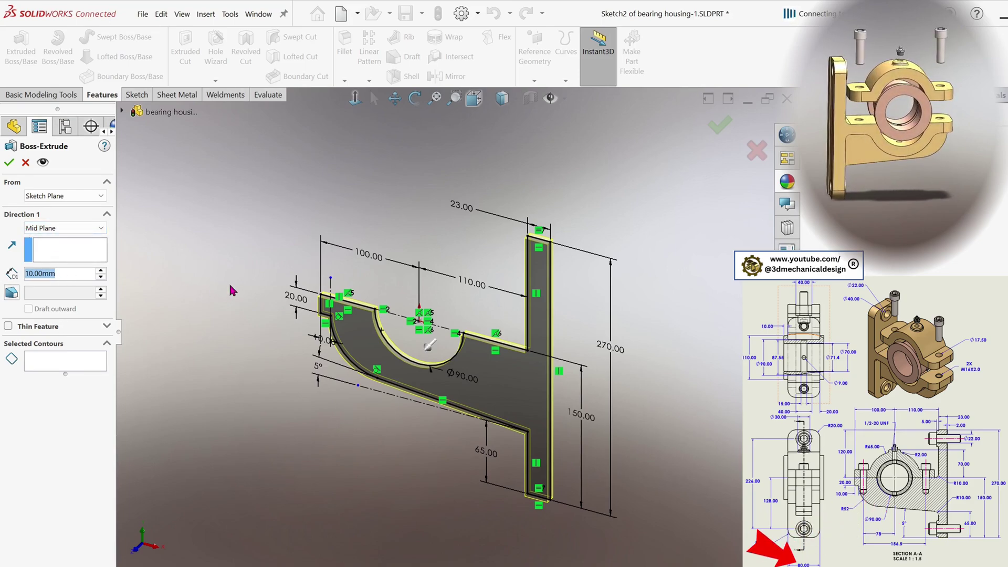
text(80)
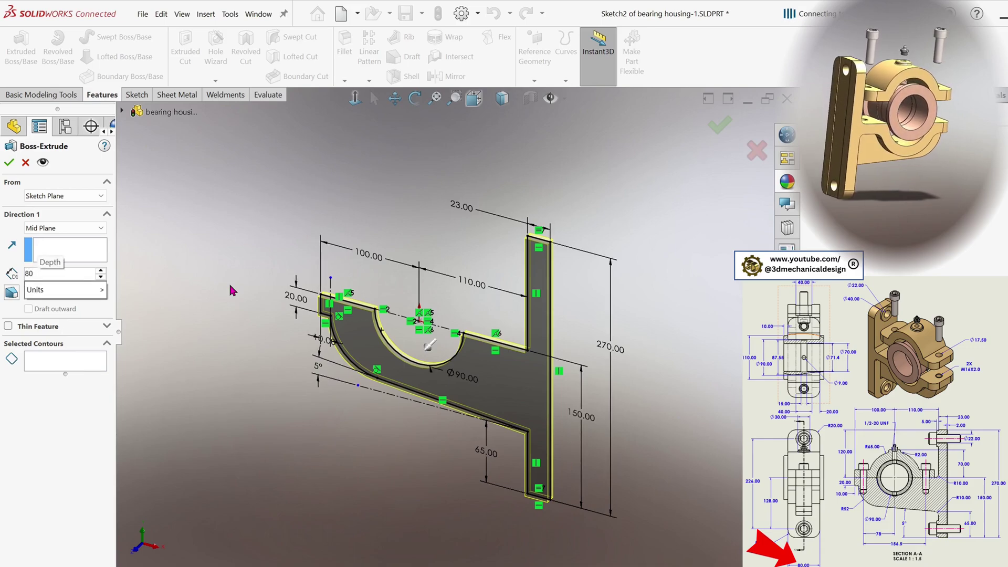
key(Return)
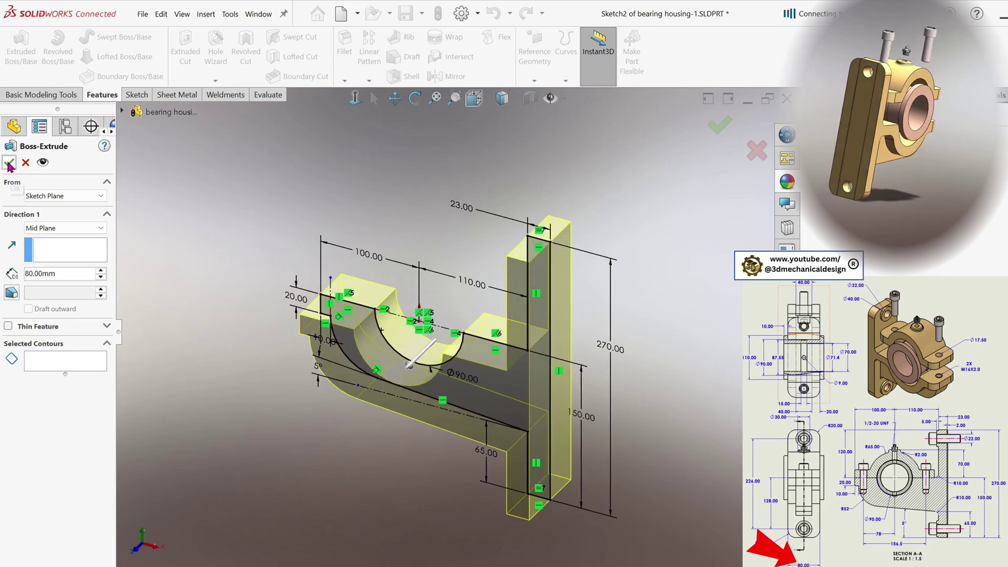
click(8, 163)
Start a new sketch on the body's flat front profile face, viewed normal to it
middle_drag(462, 389, 497, 361)
click(497, 360)
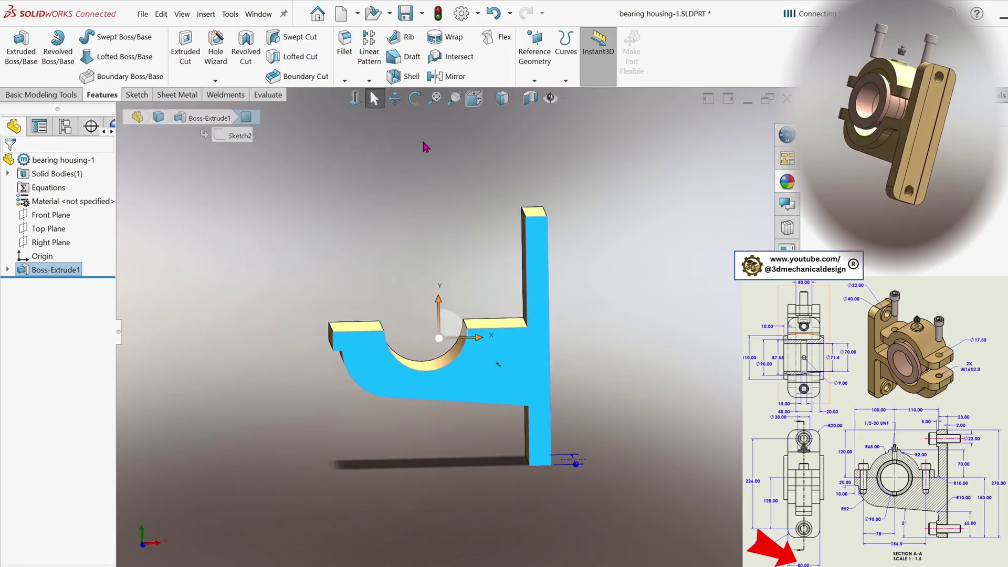
click(356, 99)
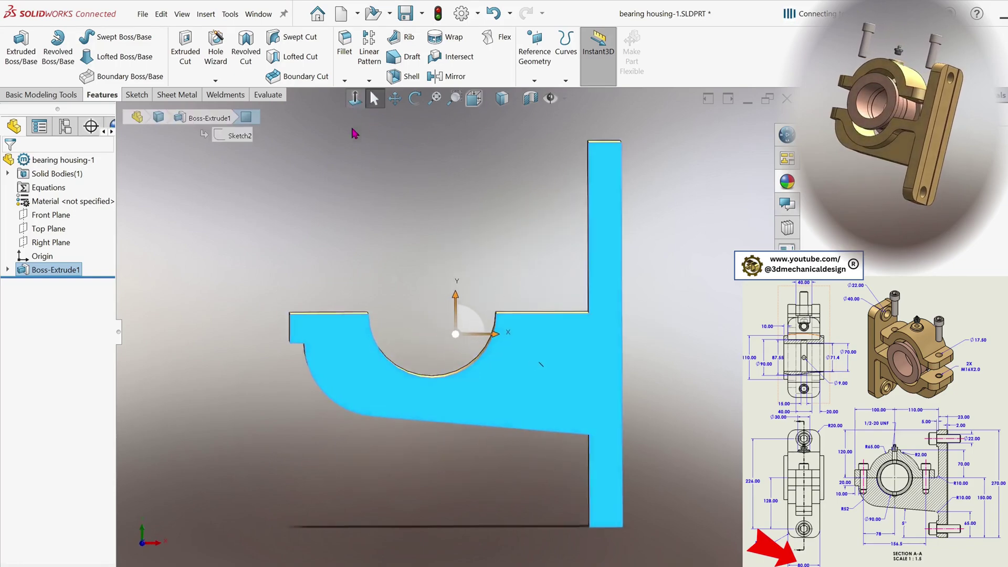
click(368, 182)
click(338, 329)
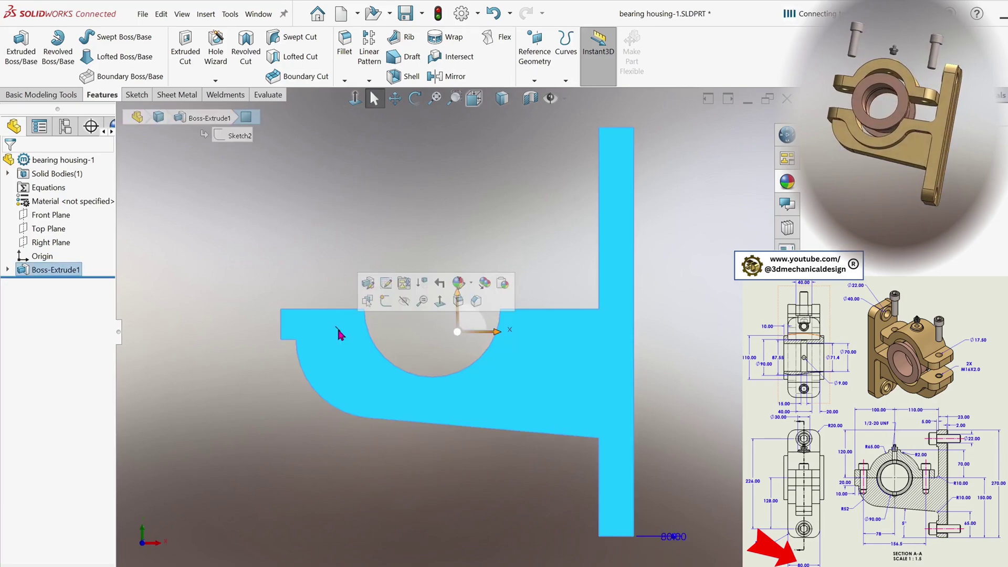
key(s)
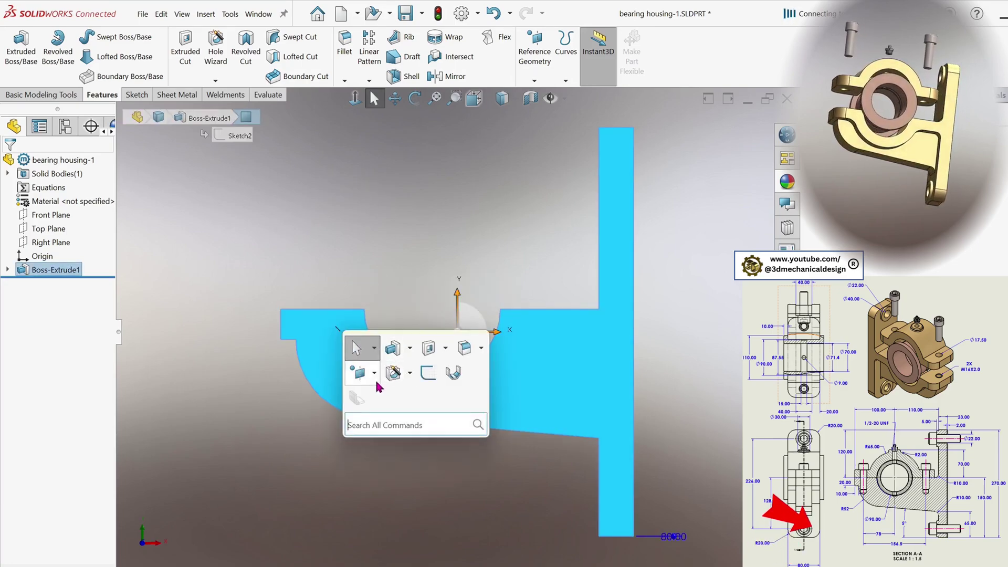
click(426, 375)
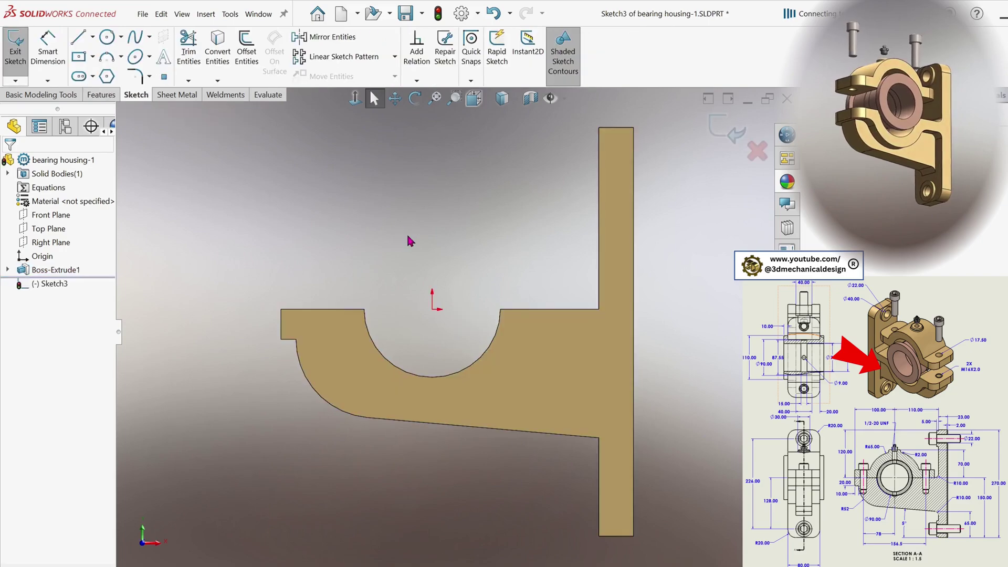
Convert the semicircular bore edge and the two horizontal top edges beside it into sketch entities
key(s)
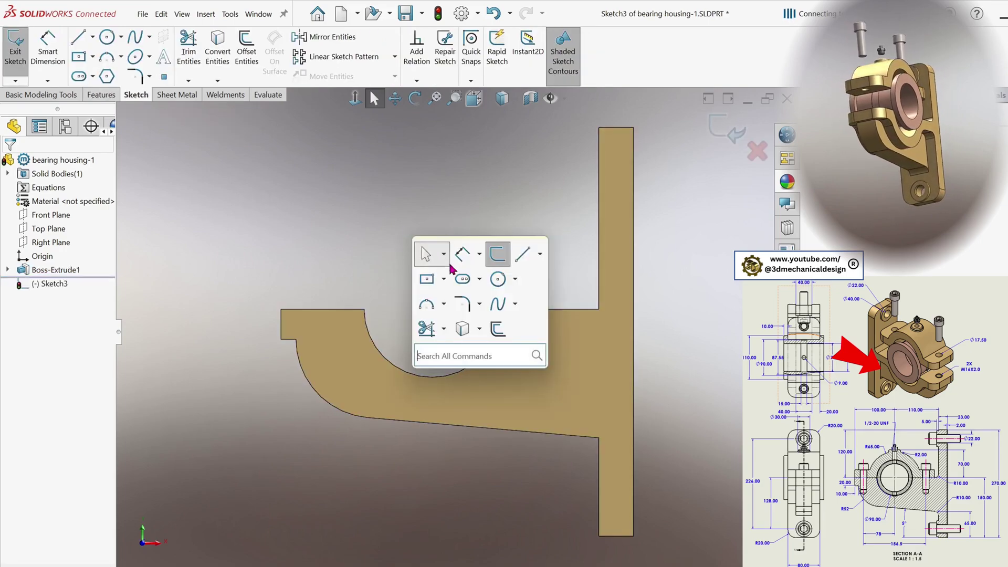
click(479, 329)
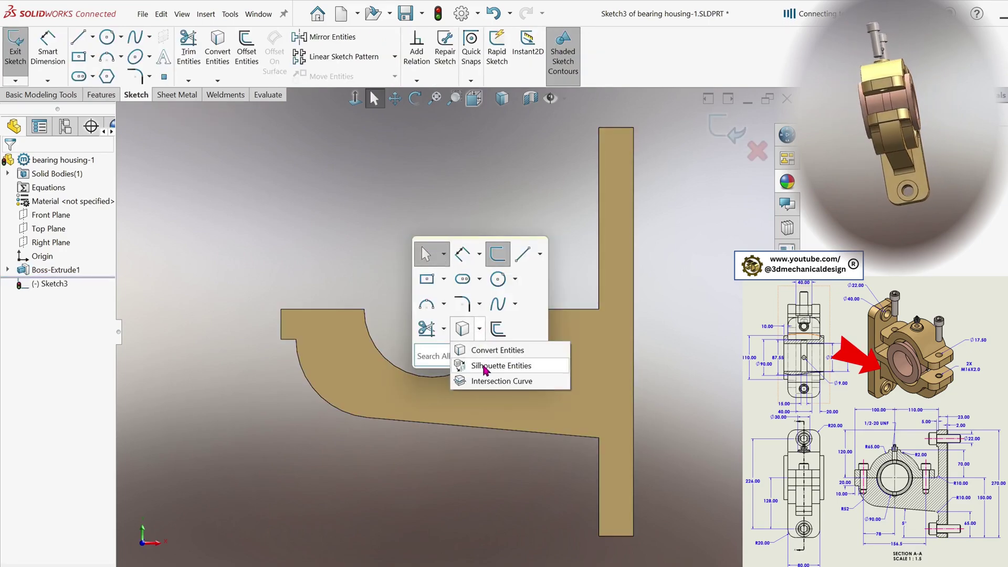
click(489, 350)
click(345, 310)
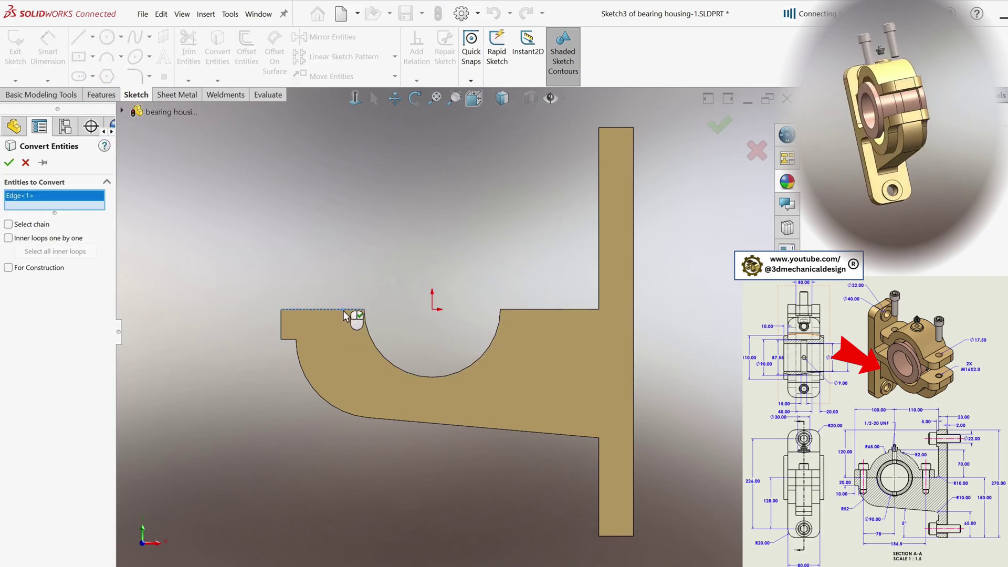
click(378, 350)
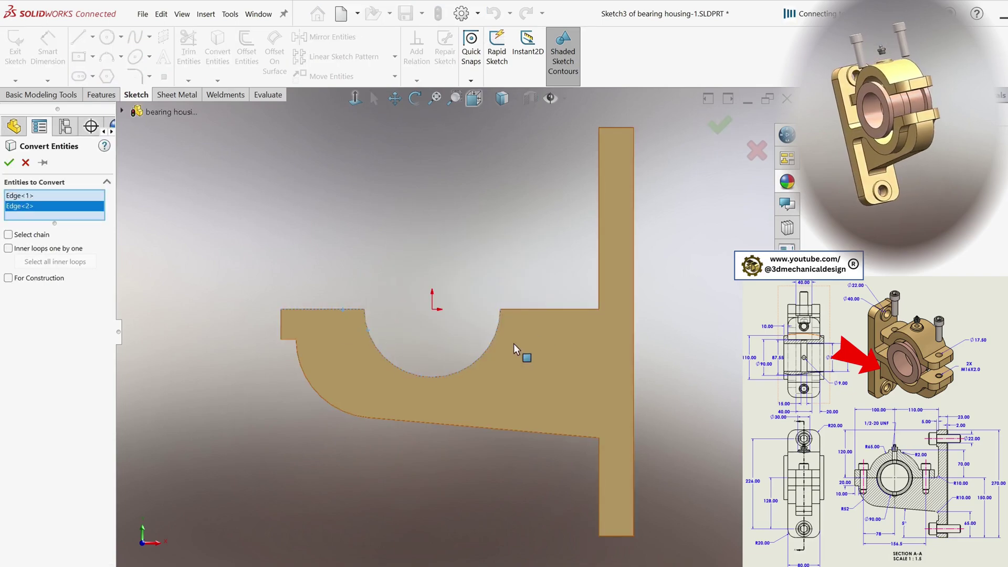
click(547, 310)
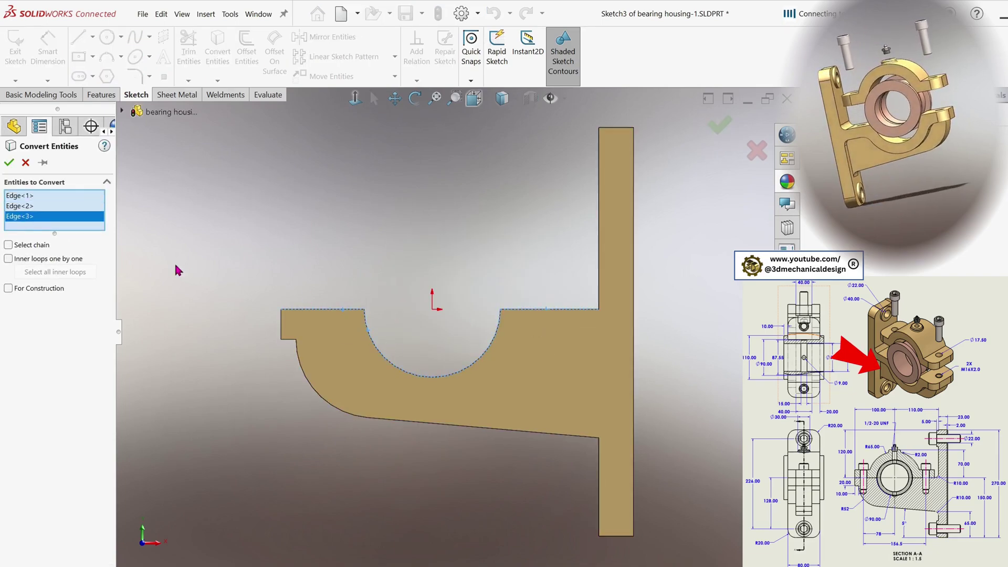
click(9, 162)
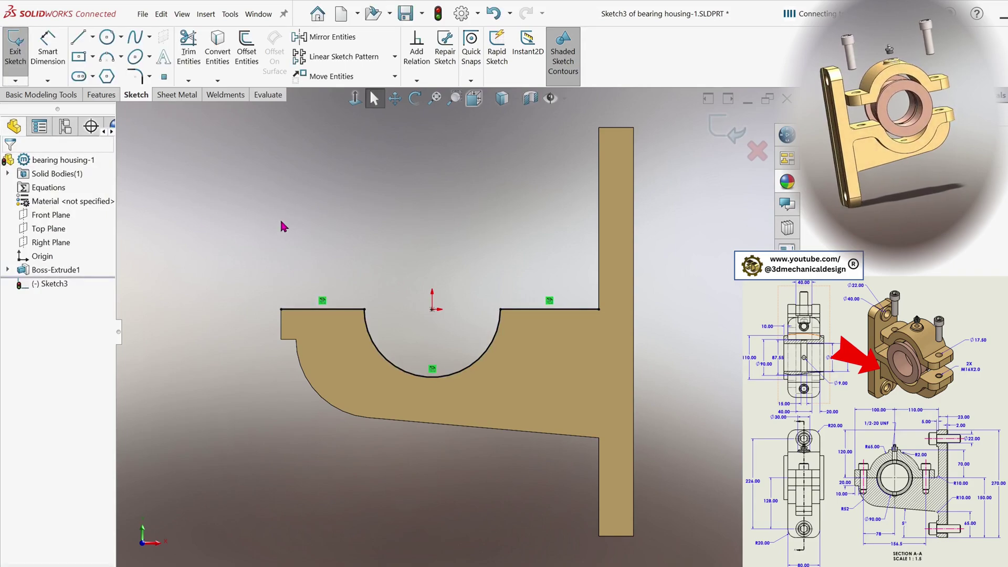
Offset the converted bore arc and both horizontal lines by 20 mm, reversed into the body, with chain selection off
click(246, 50)
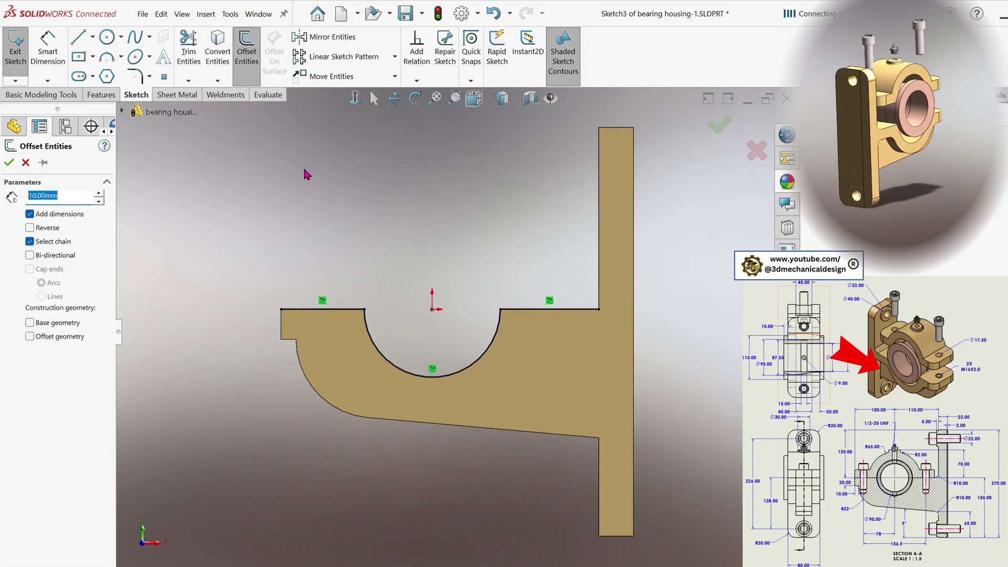
click(348, 308)
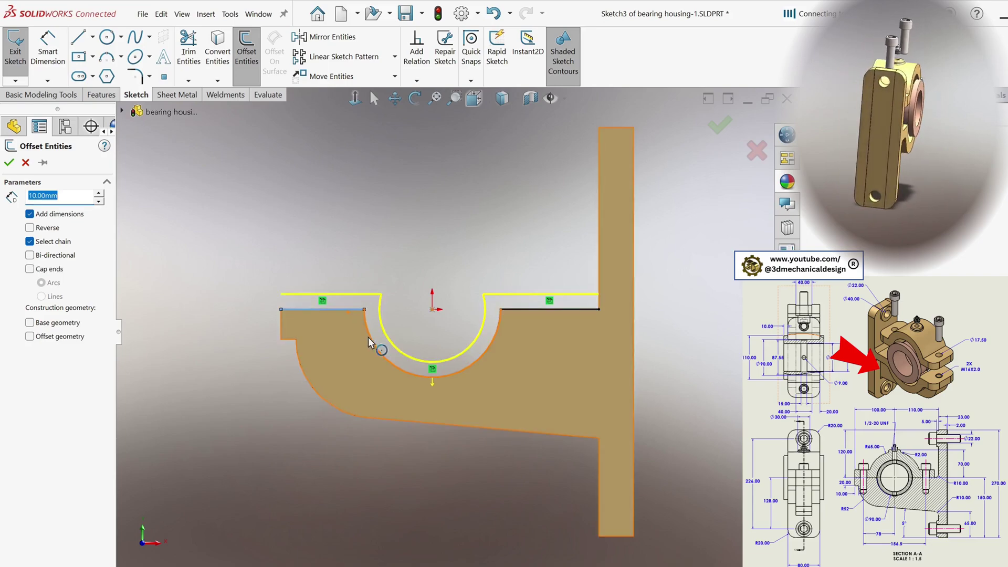
click(29, 228)
drag(88, 195, 25, 197)
text(20)
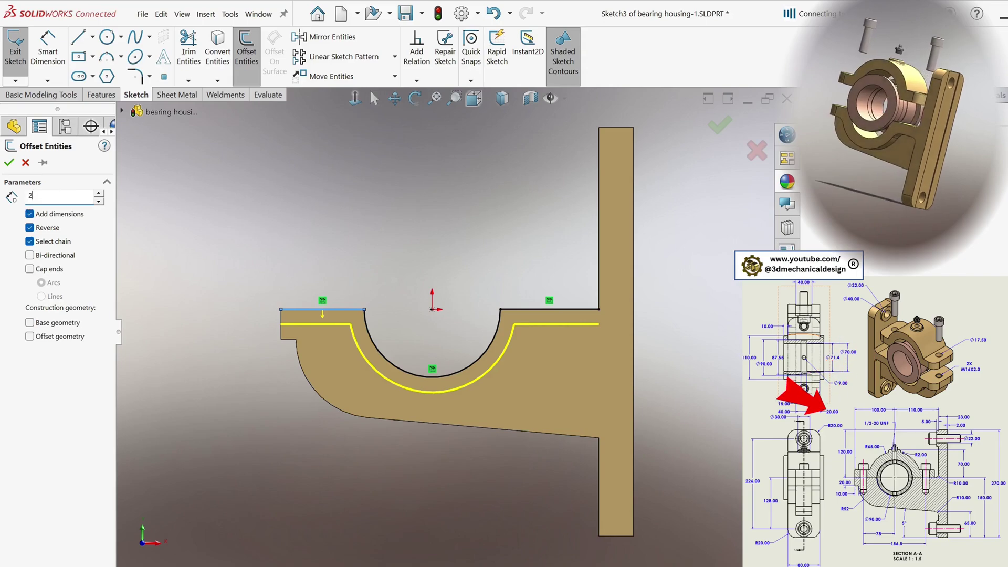
click(382, 347)
click(552, 309)
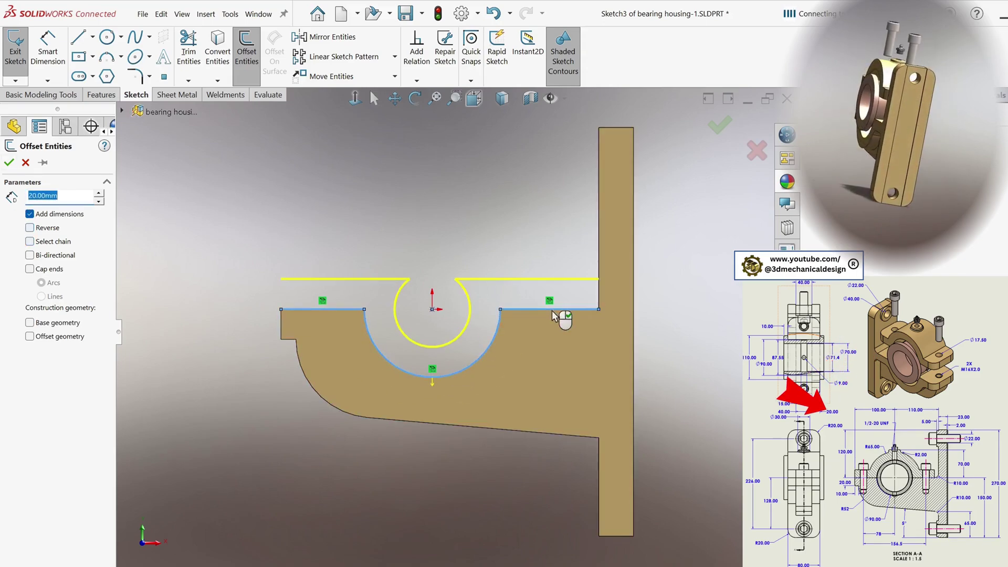
click(30, 228)
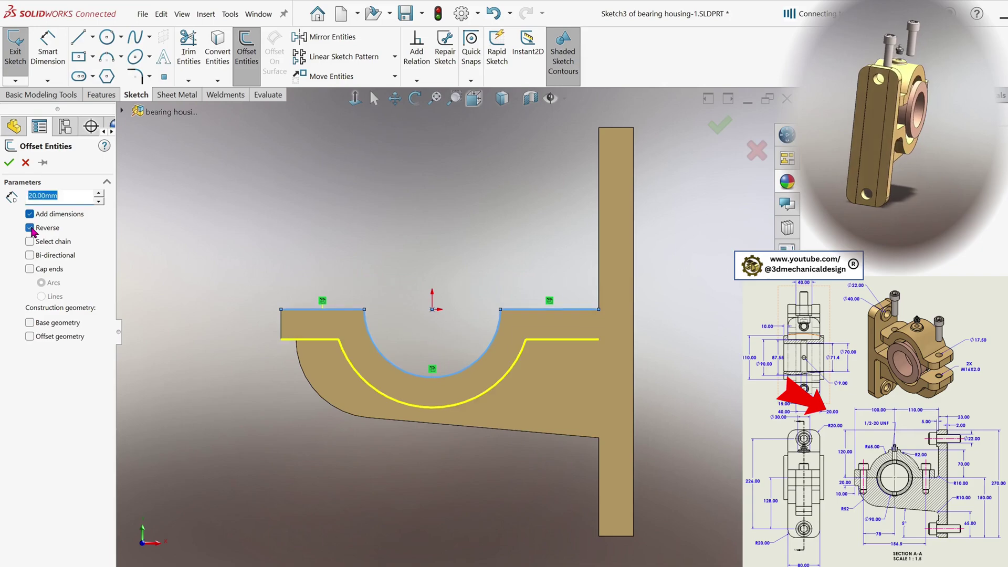
click(10, 164)
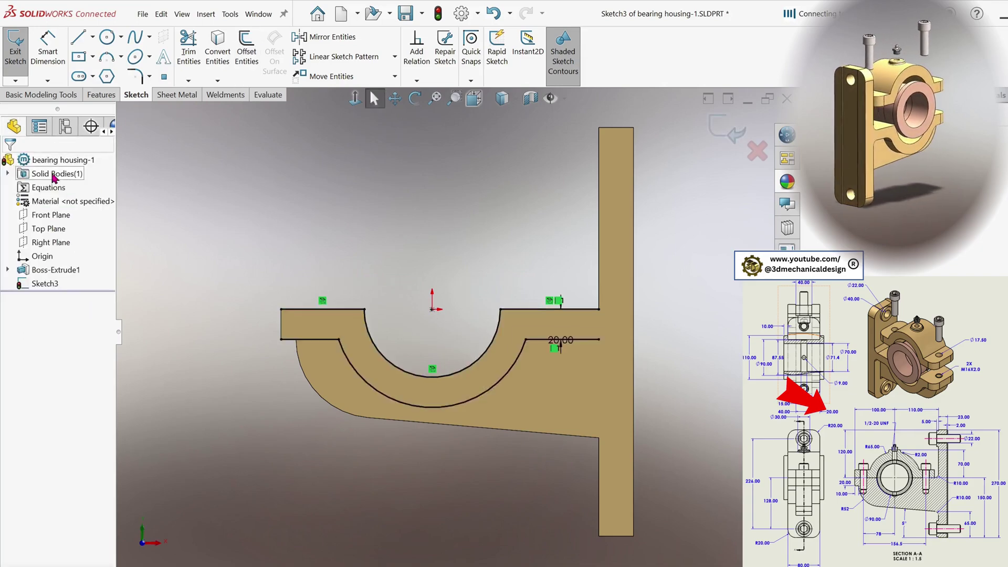
Convert the original bore arc and the two horizontal top lines beside it to construction geometry
click(319, 309)
ctrl+click(368, 336)
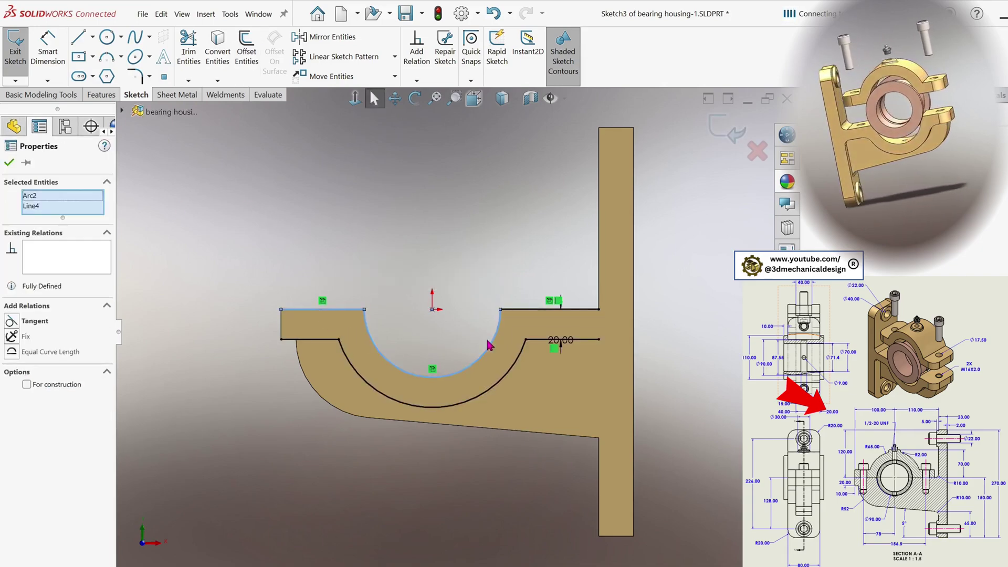
ctrl+click(528, 310)
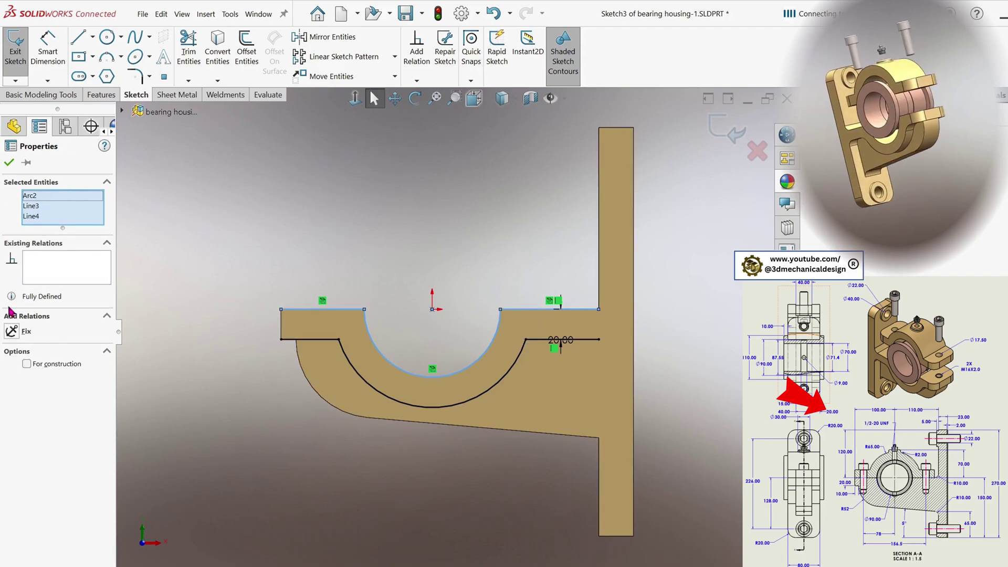
click(26, 364)
click(239, 397)
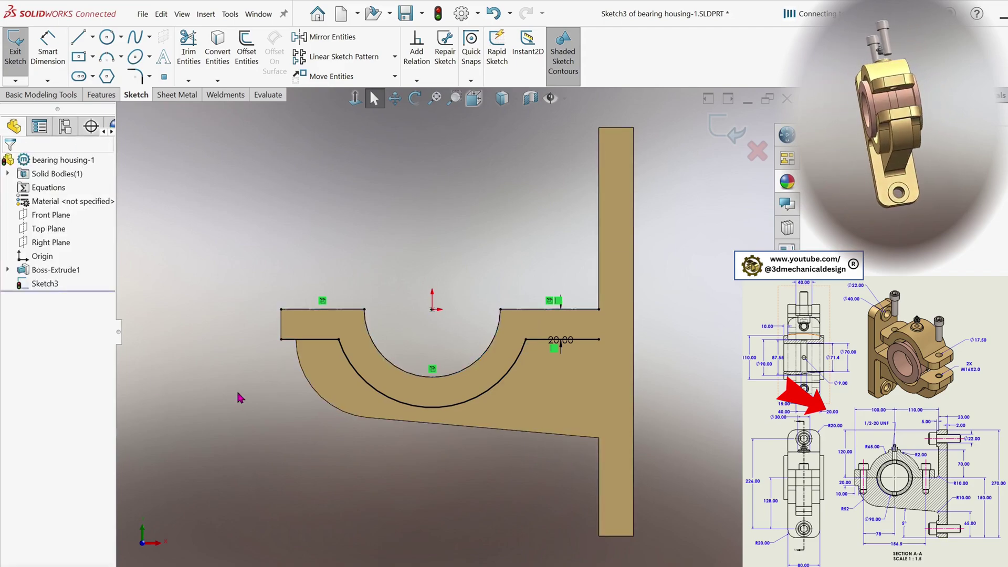
Close the offset band's open ends with three lines running down the plate edge to its bottom corner, horizontally across, and vertically up to the free end
key(s)
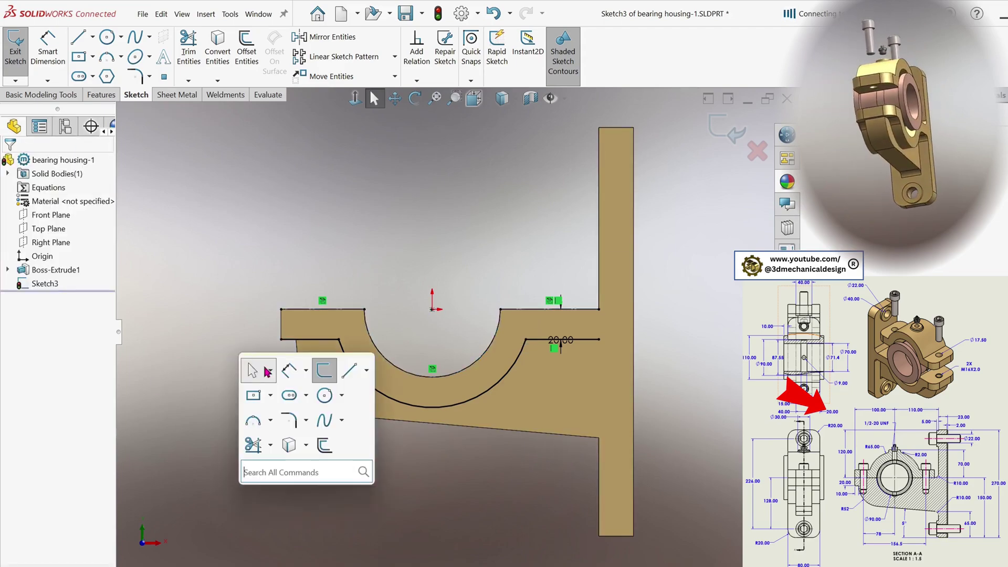
click(347, 367)
click(599, 340)
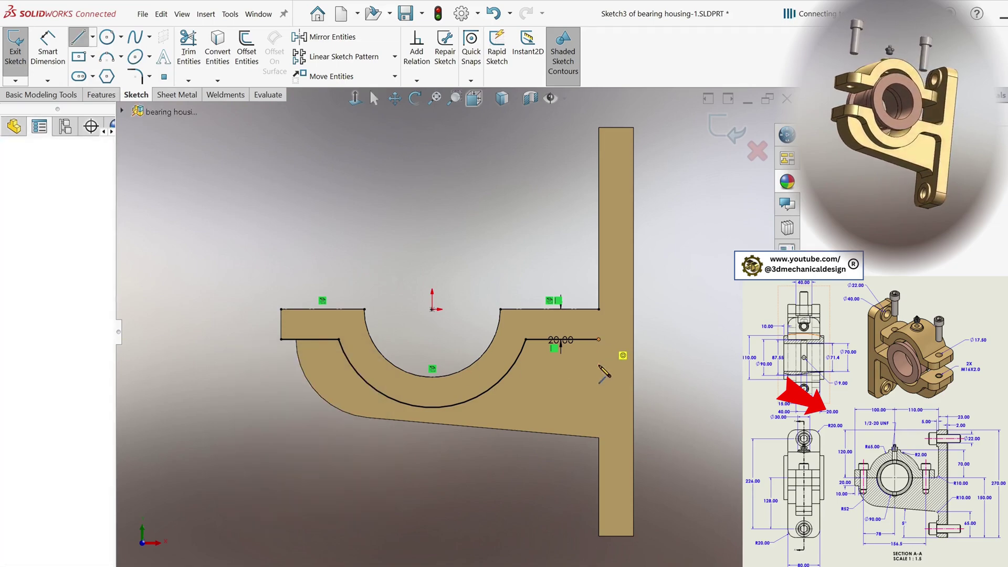
click(600, 537)
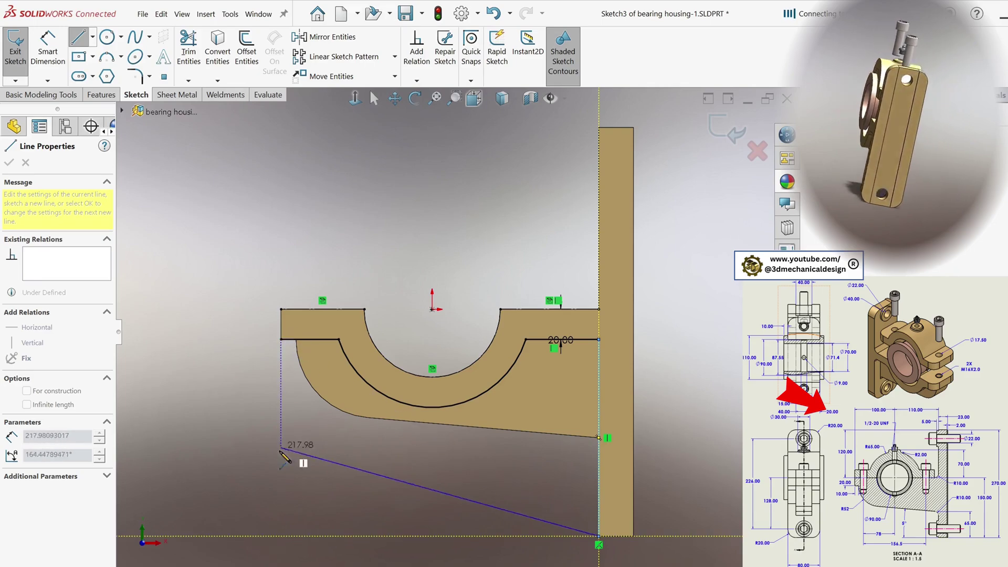
click(281, 536)
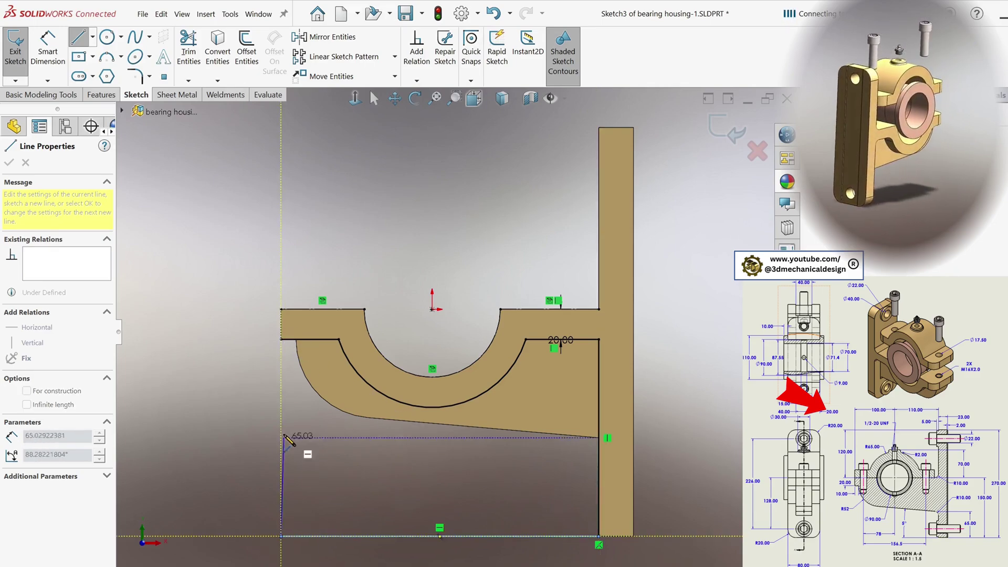
click(282, 340)
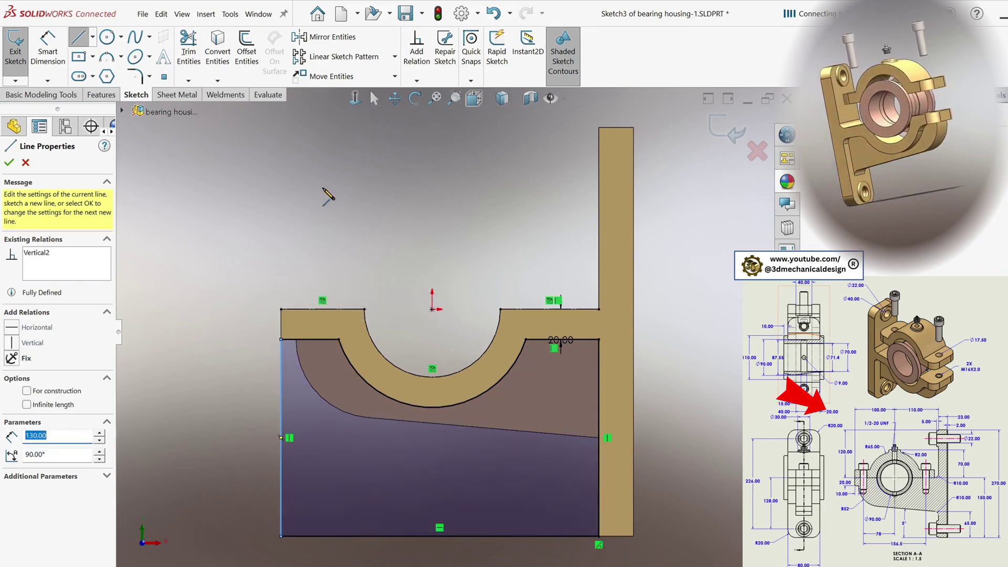
click(9, 164)
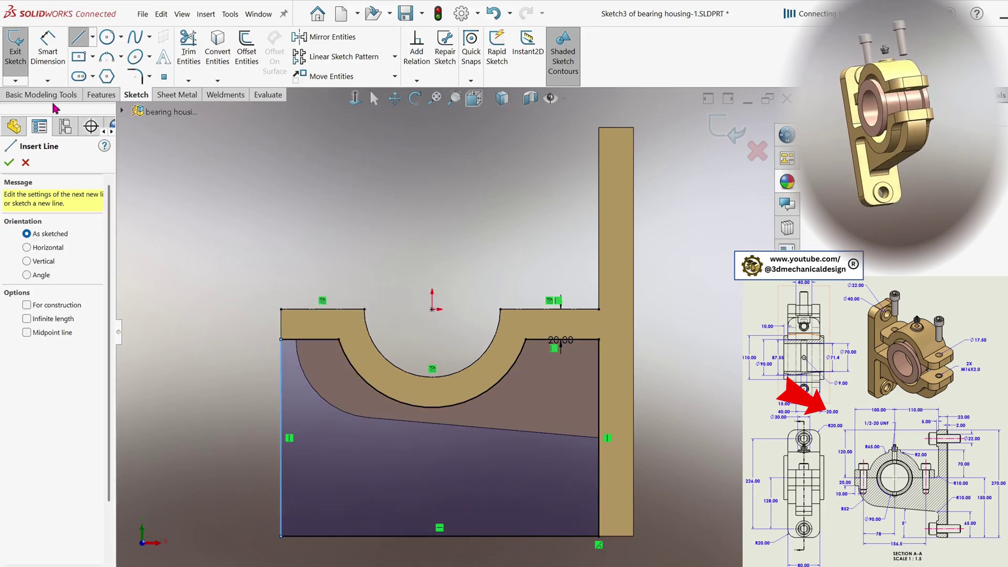
Cut the closed region beneath the offset band with a Blind Extruded Cut 20 mm deep
click(101, 95)
click(185, 52)
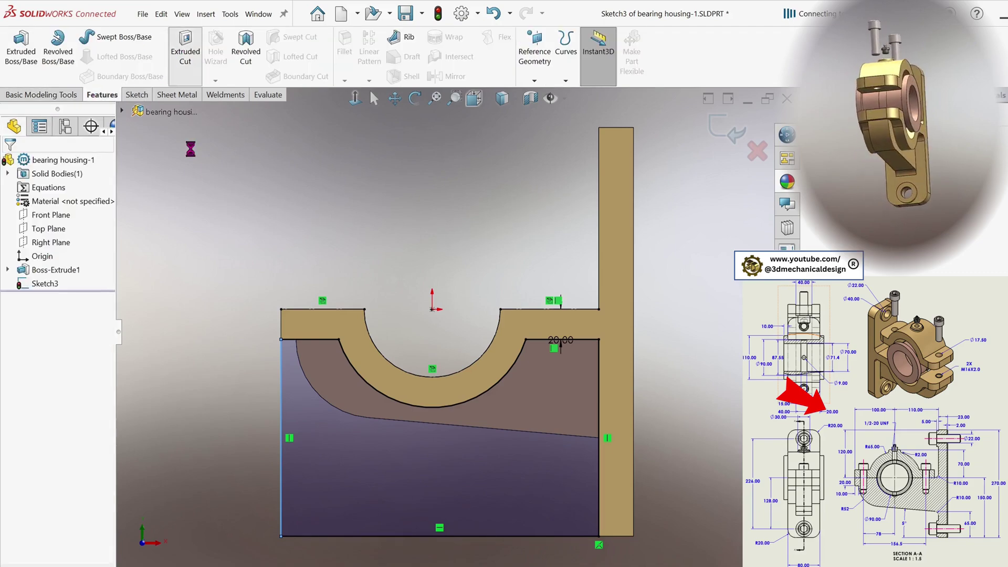
middle_drag(220, 273, 310, 284)
drag(63, 276, 32, 279)
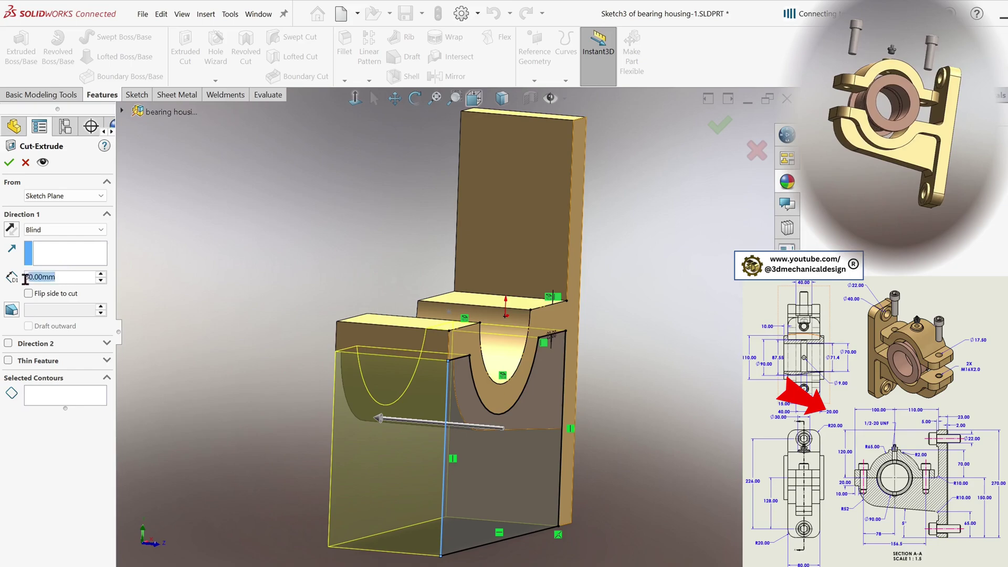
text(20)
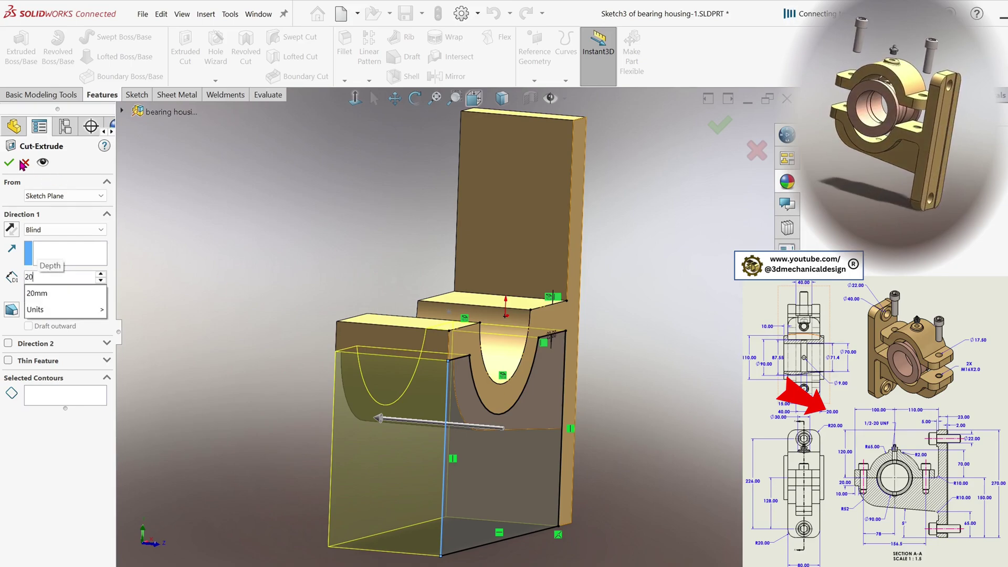
key(Return)
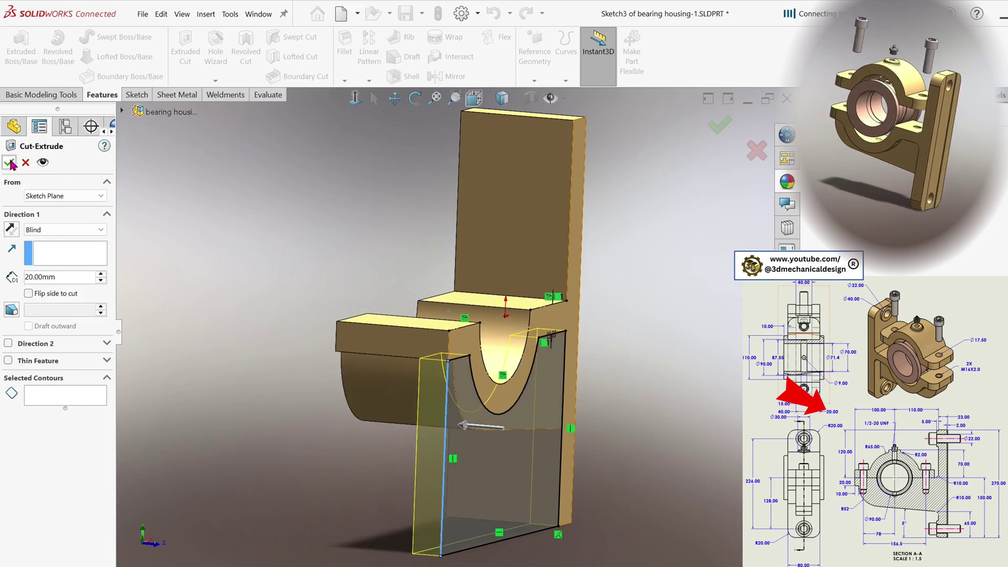
click(9, 163)
Mirror the 20 mm side cut about the Front Plane to the opposite side of the body
click(414, 98)
drag(347, 315, 381, 274)
key(Escape)
middle_drag(393, 245, 385, 168)
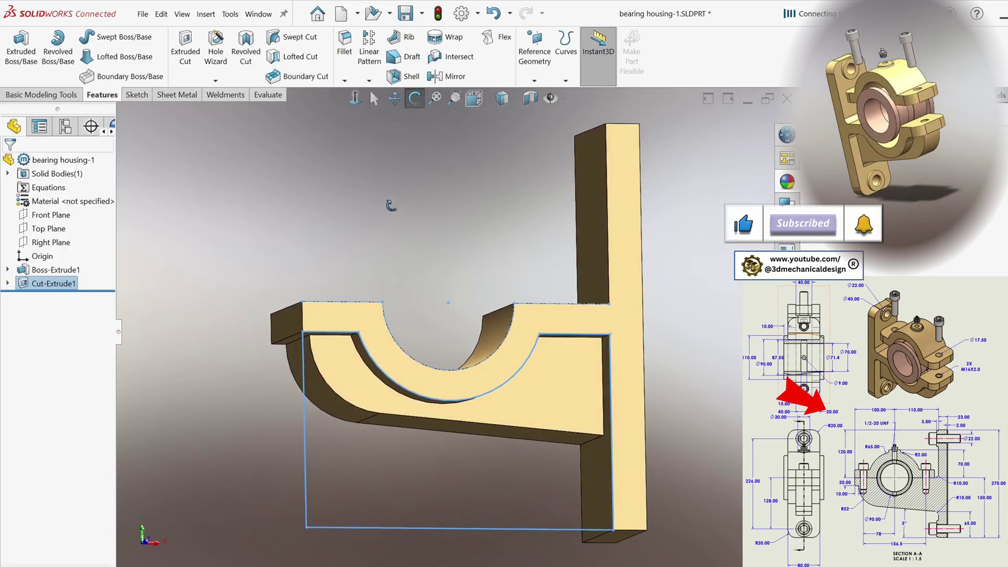
click(369, 80)
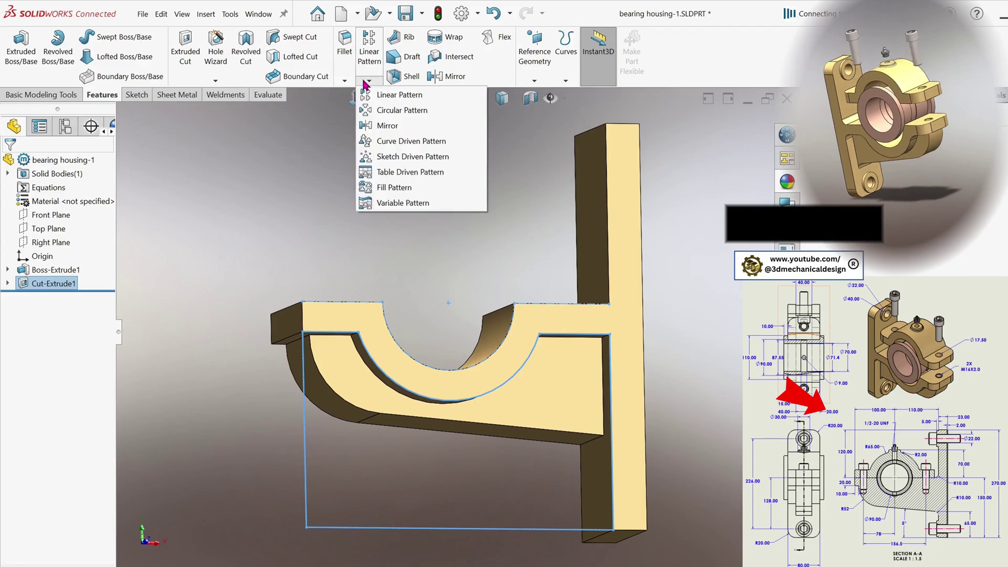
click(383, 120)
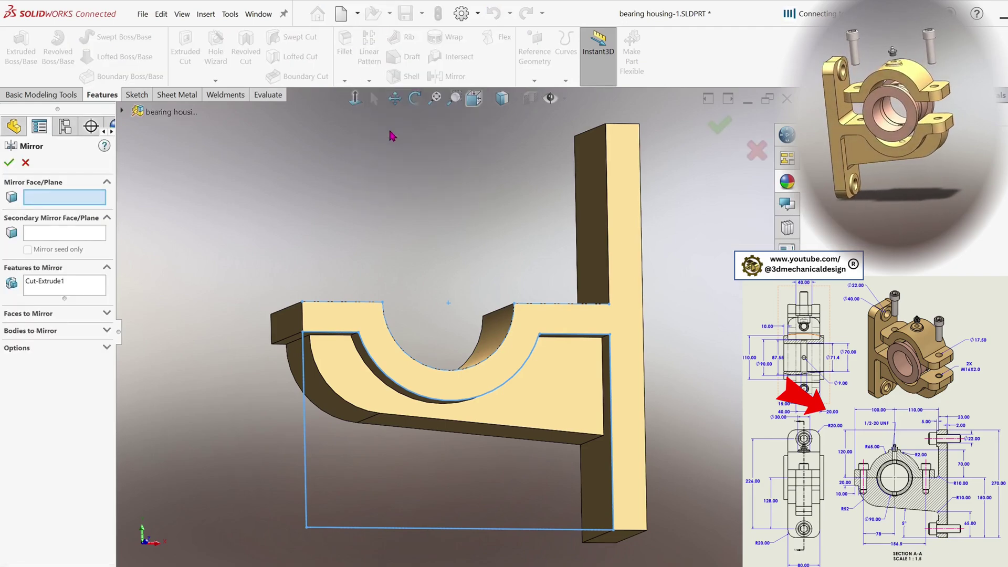
click(121, 113)
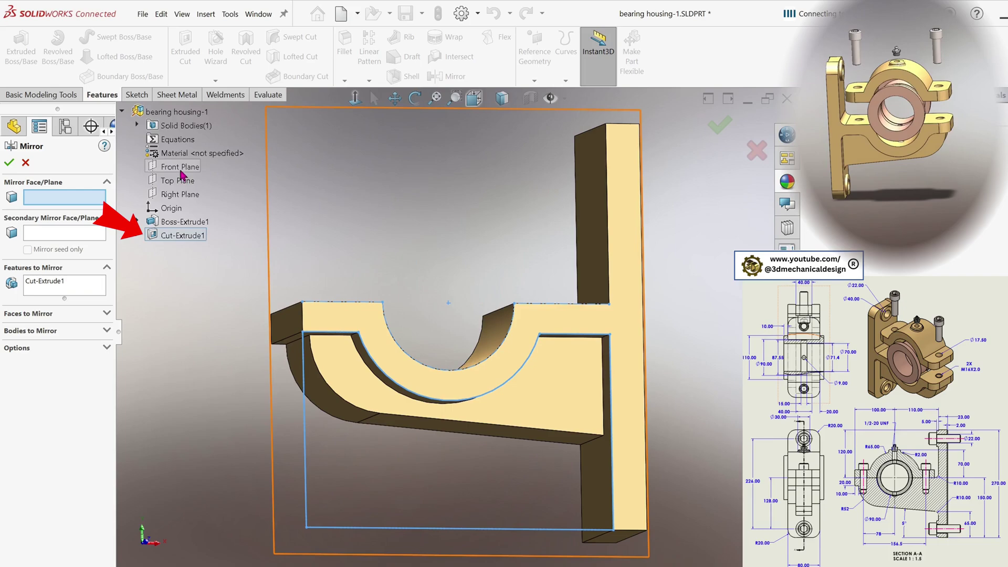
click(180, 172)
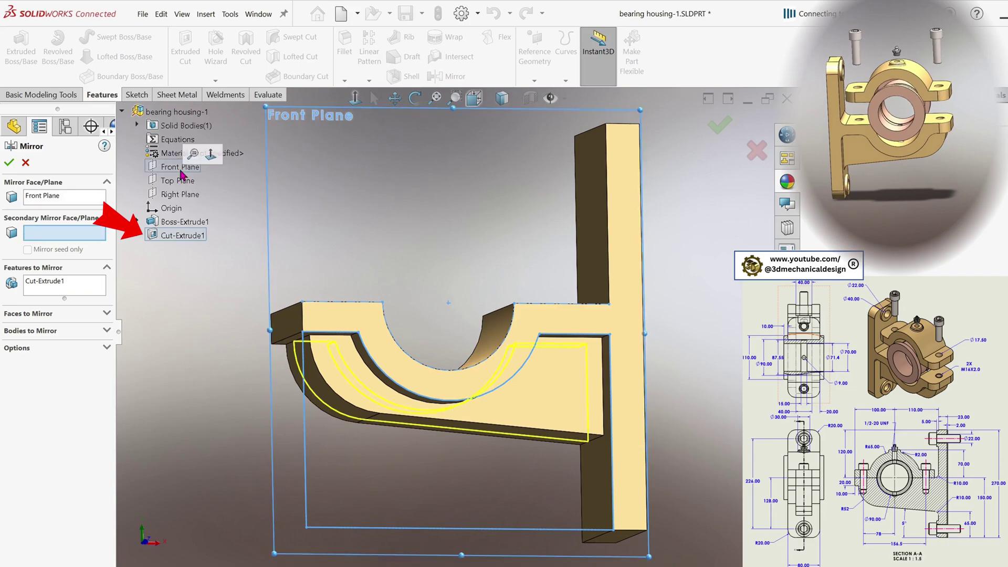
middle_drag(499, 368, 389, 362)
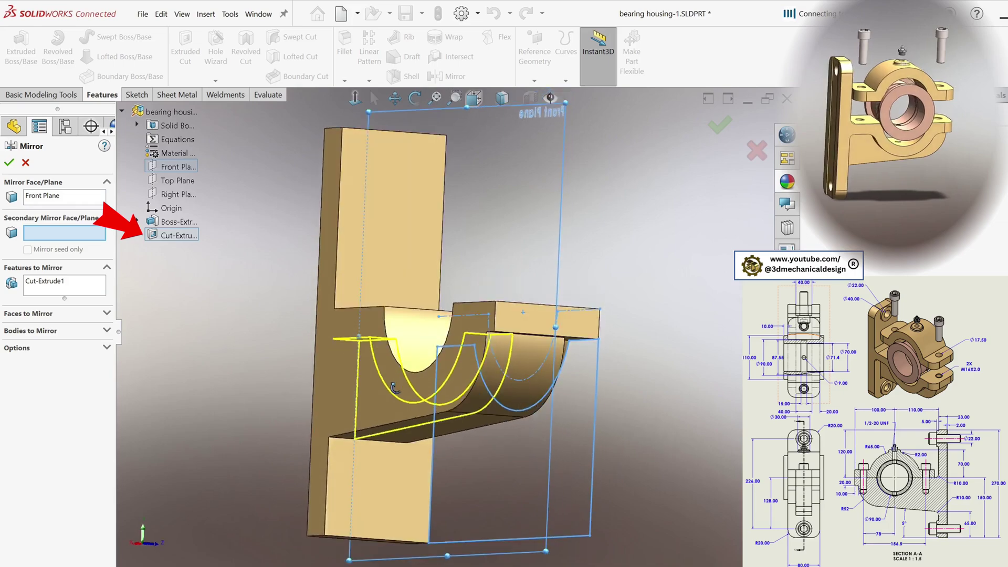
click(9, 162)
Fillet eight inner edges with a 10 mm radius: three recess corners per side, plus the seat-to-plate and web-to-plate edges
middle_drag(315, 314, 464, 407)
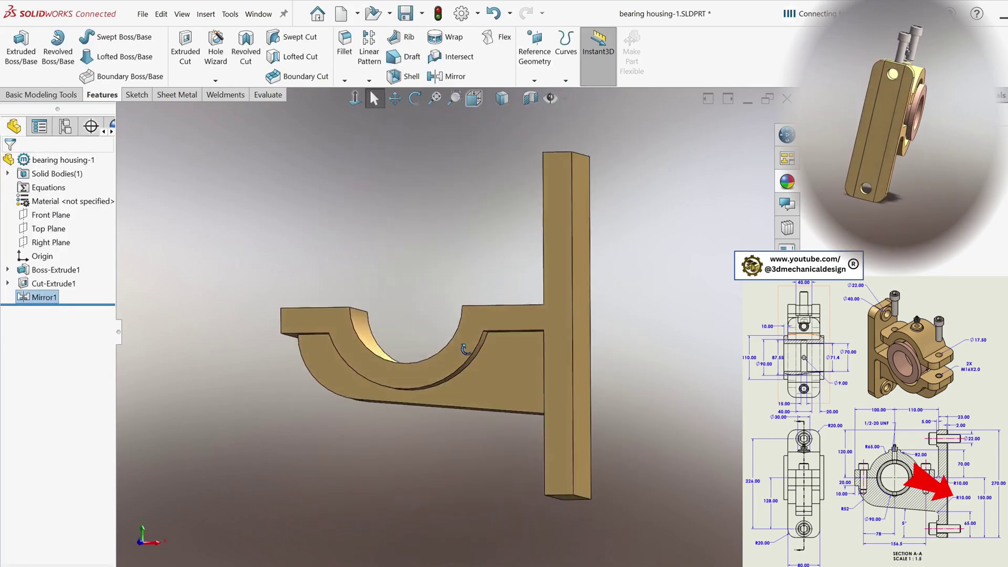
key(s)
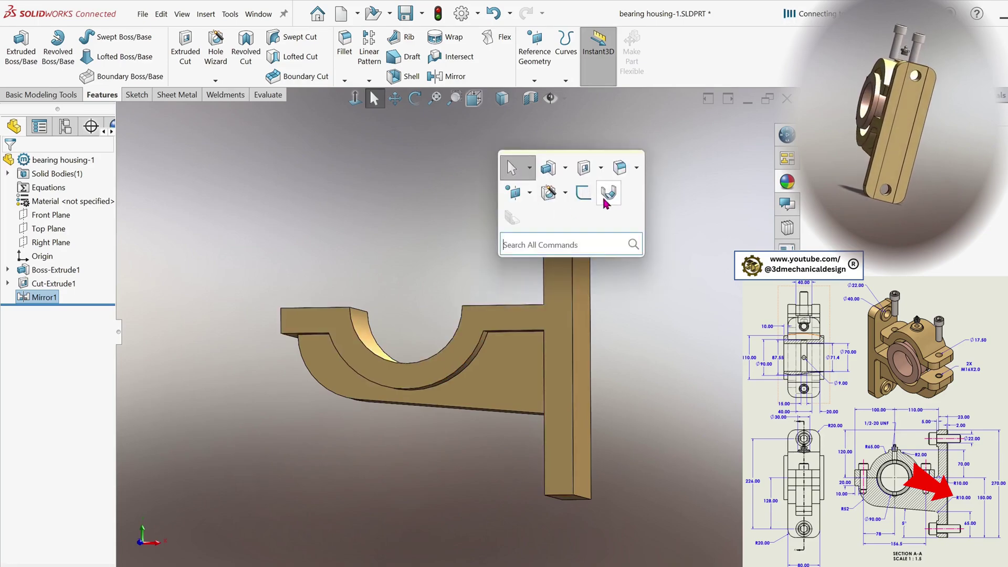
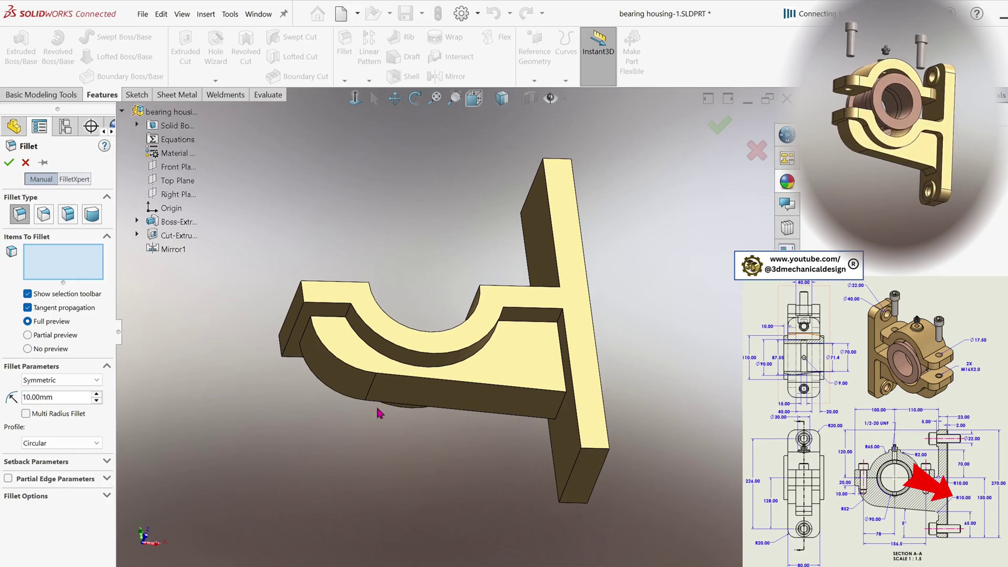
scroll(509, 329, down, 2)
middle_drag(508, 330, 537, 371)
click(576, 326)
click(471, 317)
click(370, 301)
click(502, 218)
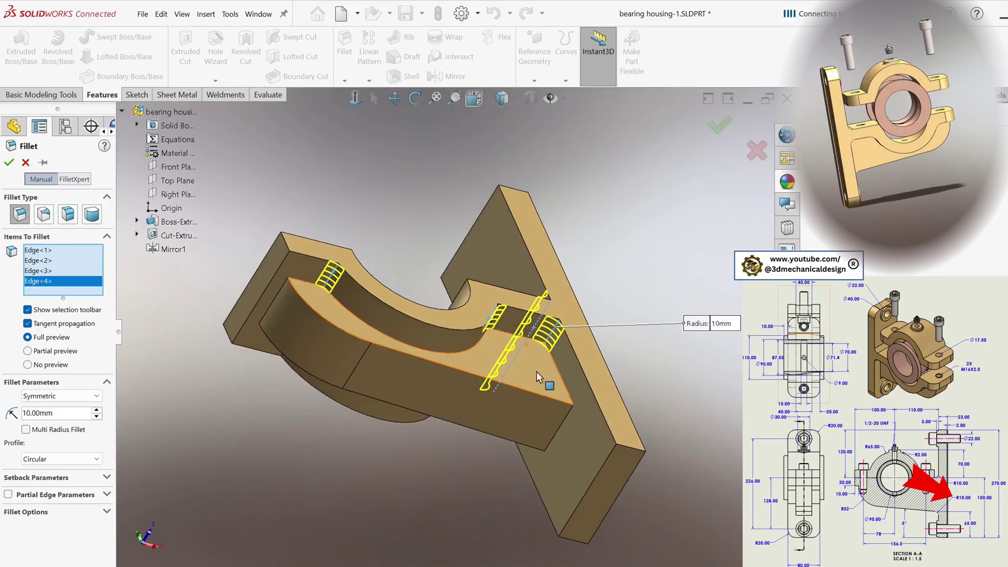
click(562, 423)
middle_drag(562, 423, 377, 329)
click(438, 427)
click(435, 399)
click(320, 297)
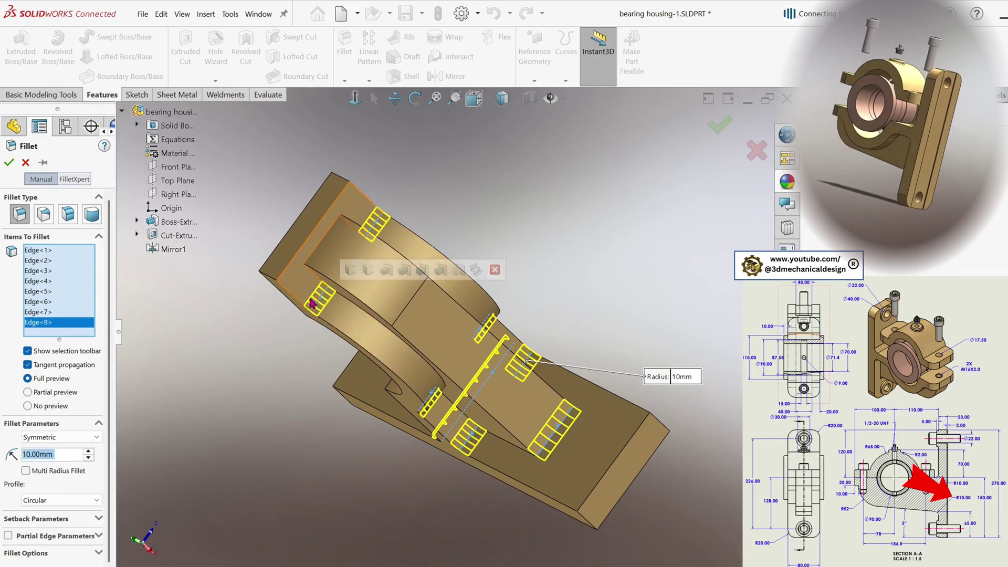
click(9, 163)
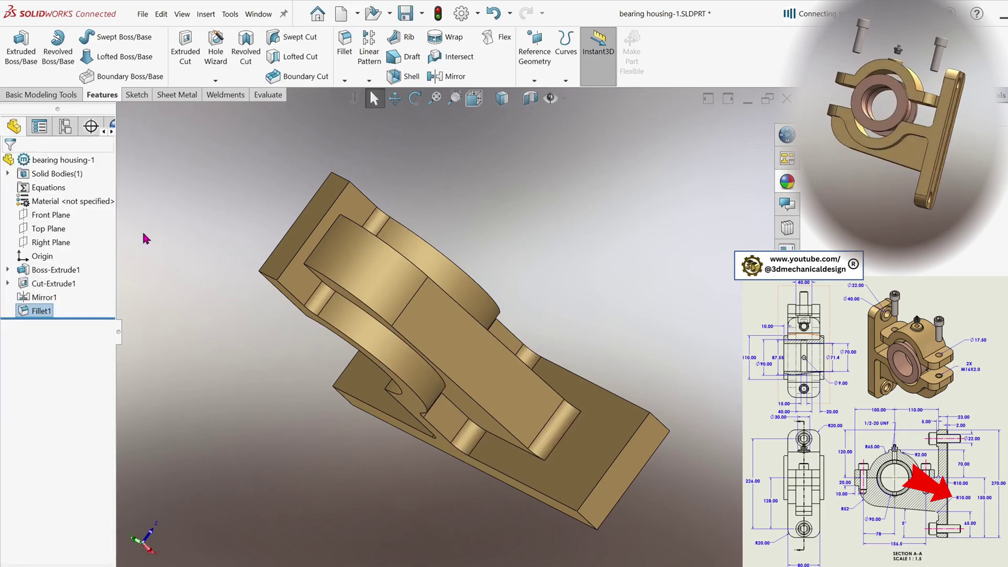
Fillet the mounting plate's four corner edges and the two outer corner edges of the clamping ear with a 20 mm radius
key(s)
click(369, 279)
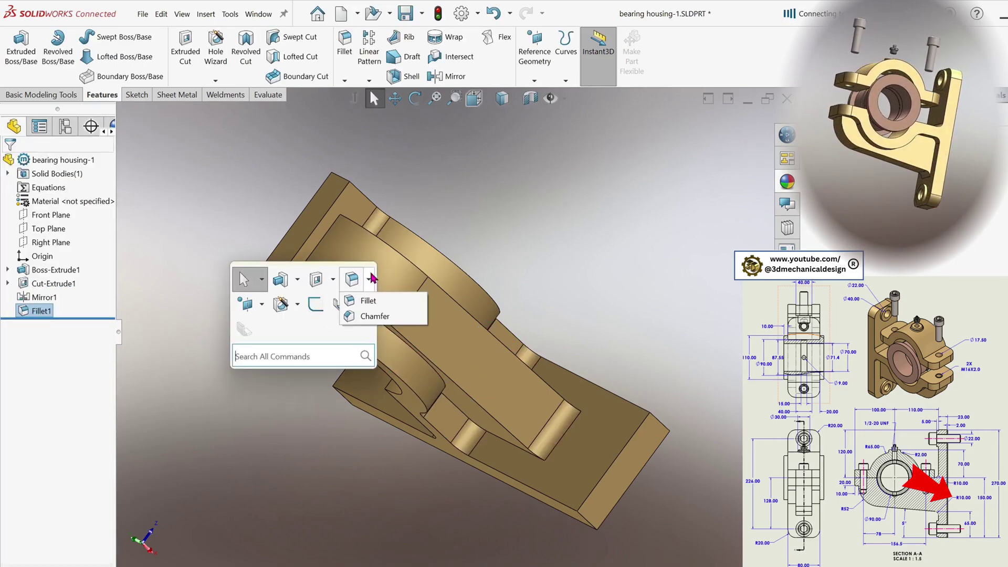
click(382, 302)
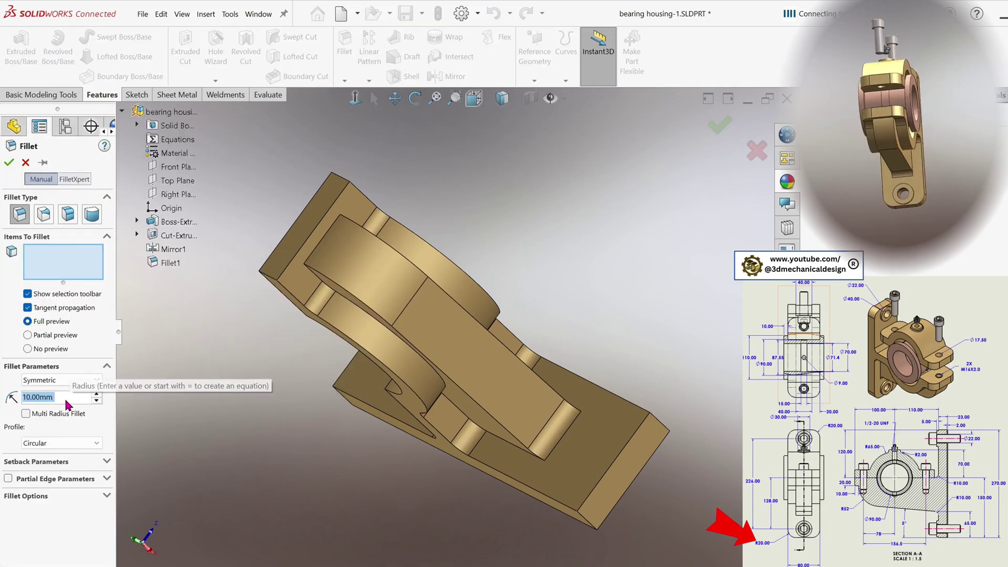
text(20)
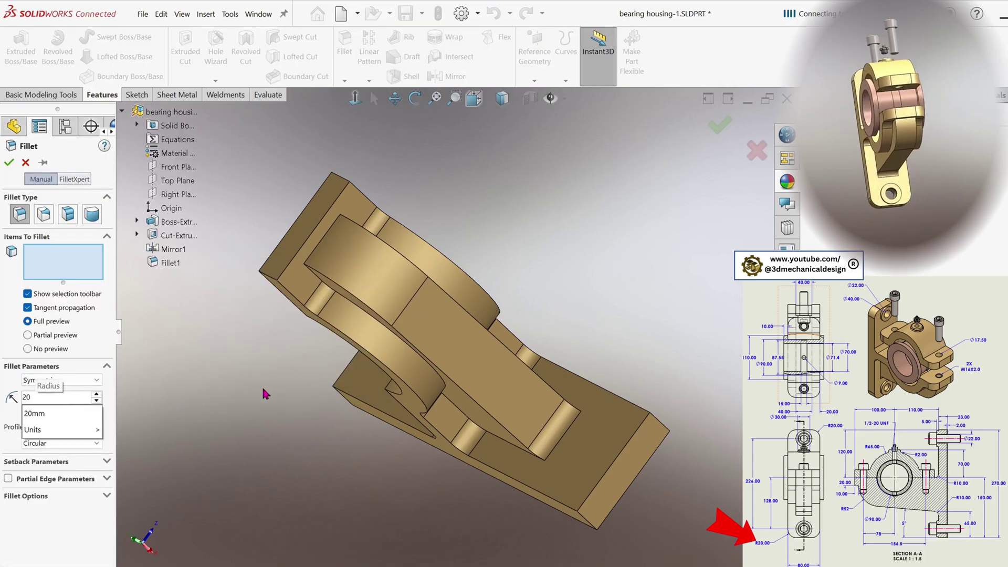
key(Return)
middle_drag(240, 393, 251, 359)
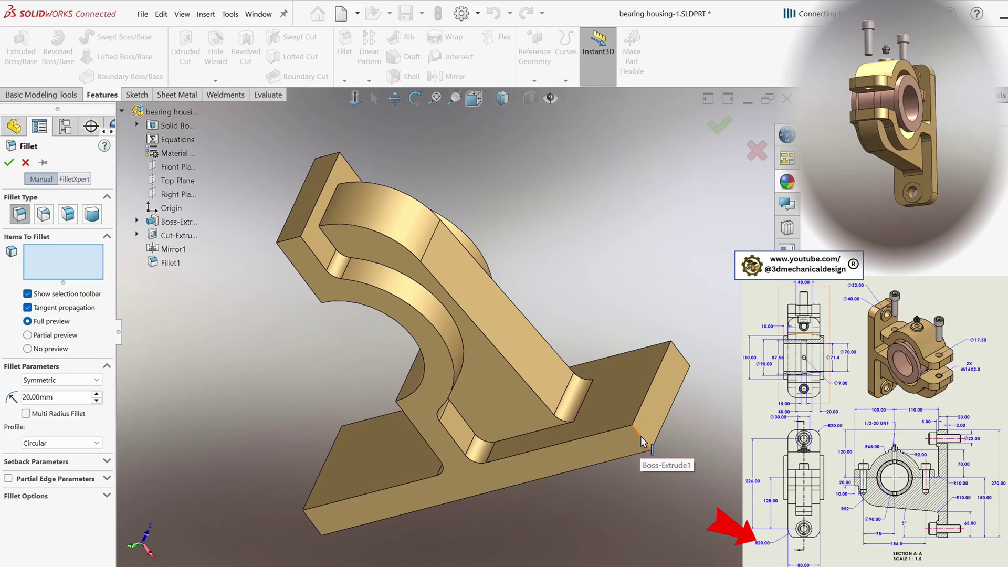
click(641, 437)
middle_drag(641, 436, 516, 388)
click(569, 468)
click(578, 250)
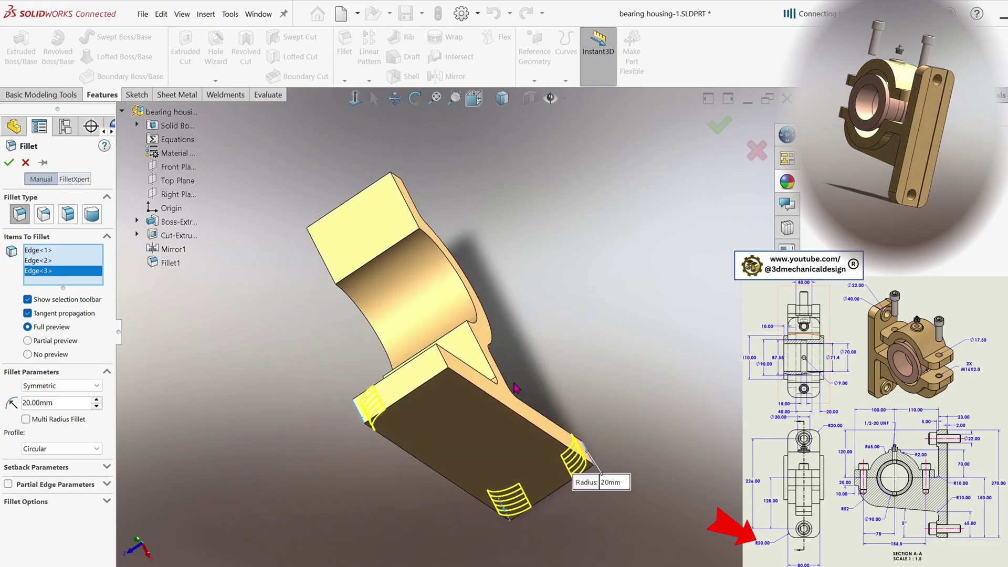
click(450, 359)
middle_drag(387, 379, 462, 402)
click(400, 287)
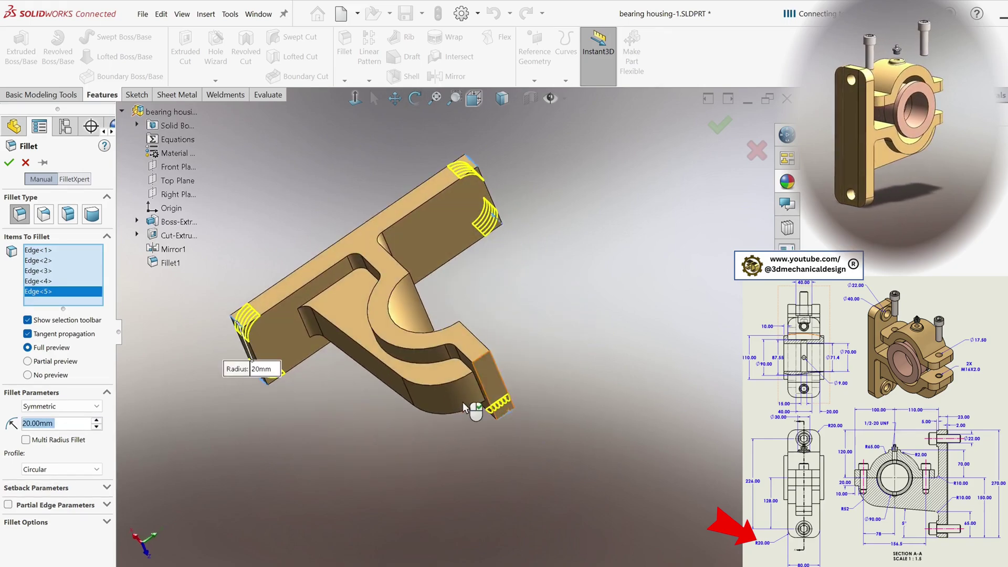
click(481, 358)
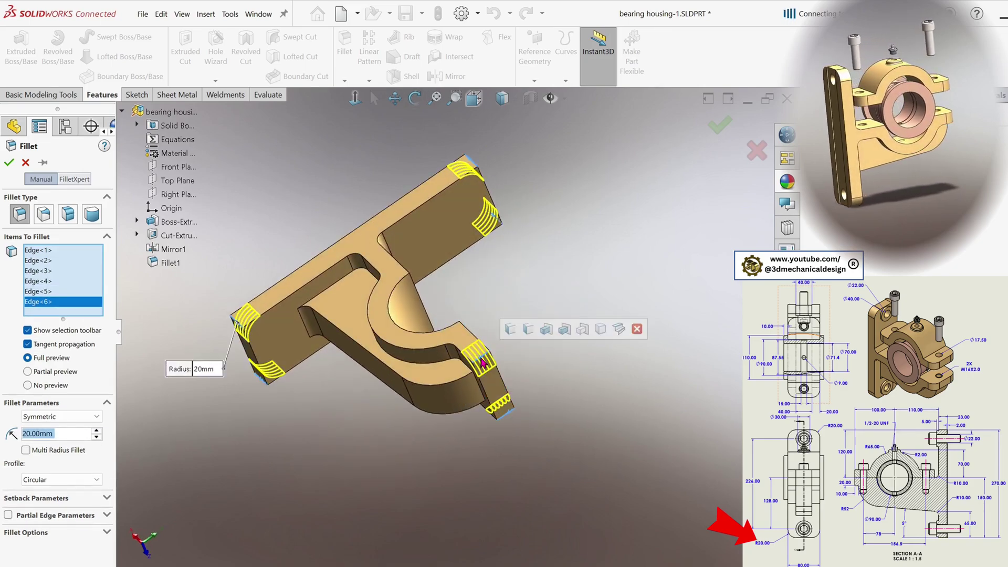
click(8, 167)
Configure a Hole Wizard straight tap on the clamping ear's flat face as a Tapped hole, size M16x2.0
middle_drag(315, 336, 378, 322)
click(375, 324)
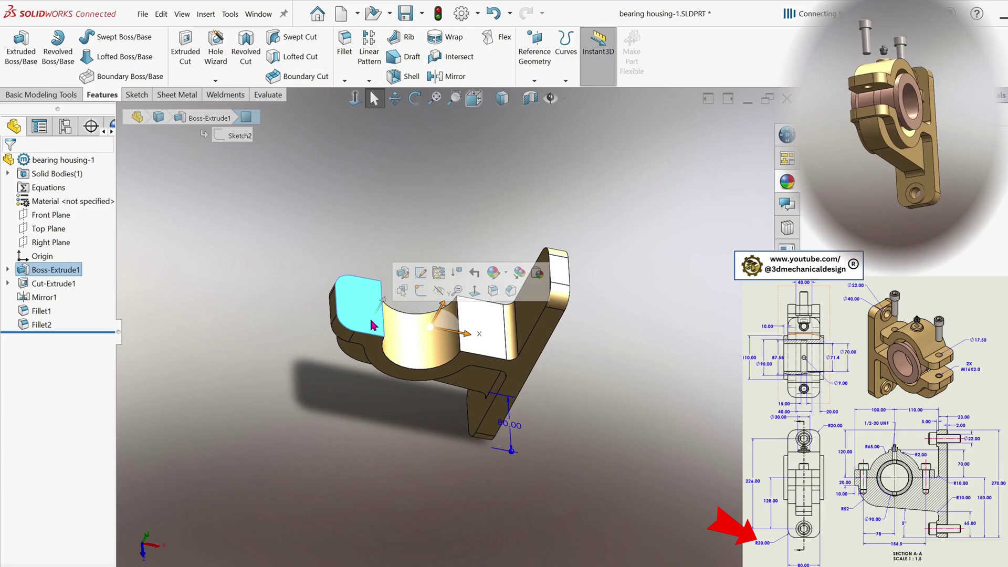
click(355, 98)
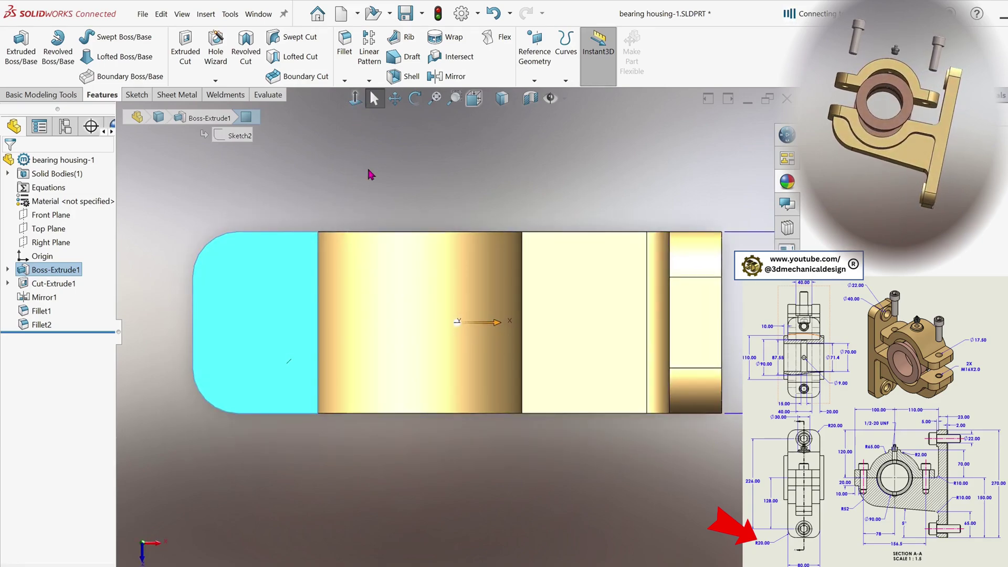
click(216, 81)
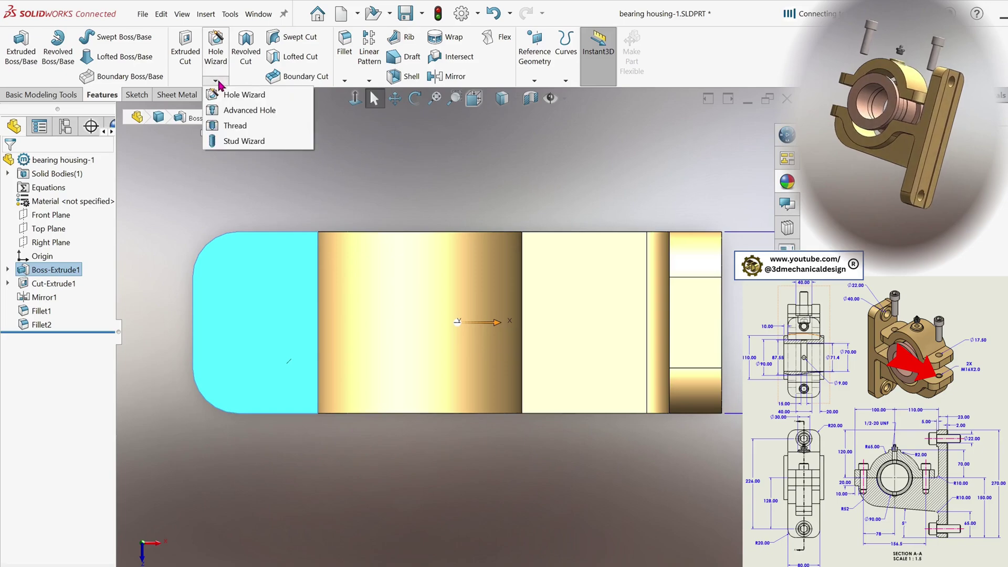
click(247, 95)
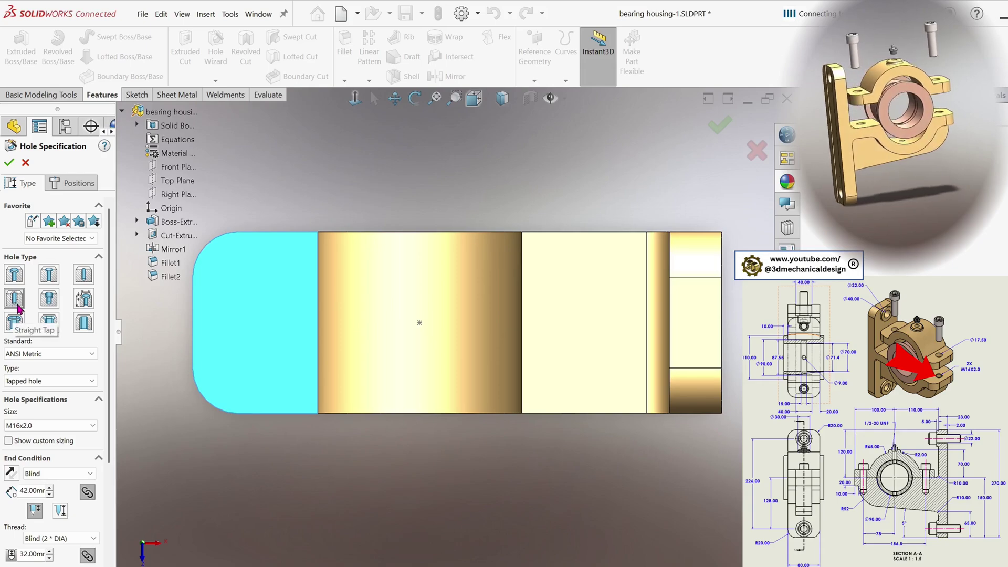
click(42, 381)
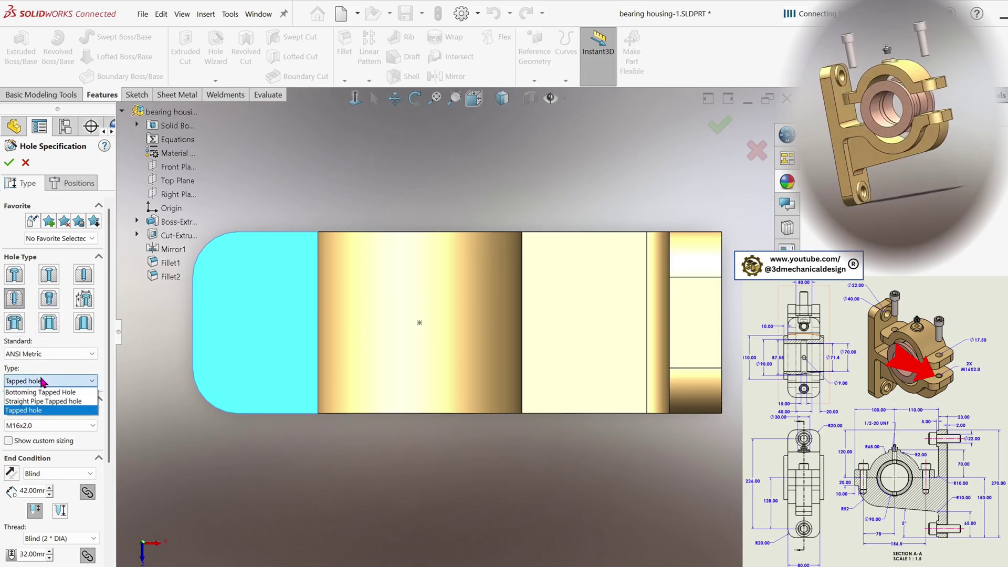
click(45, 411)
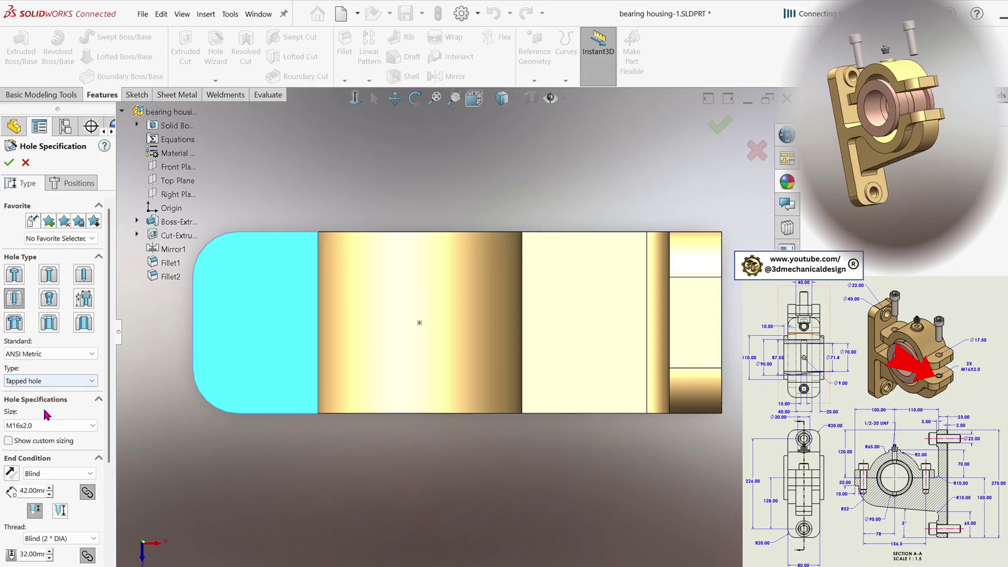
click(72, 427)
click(55, 439)
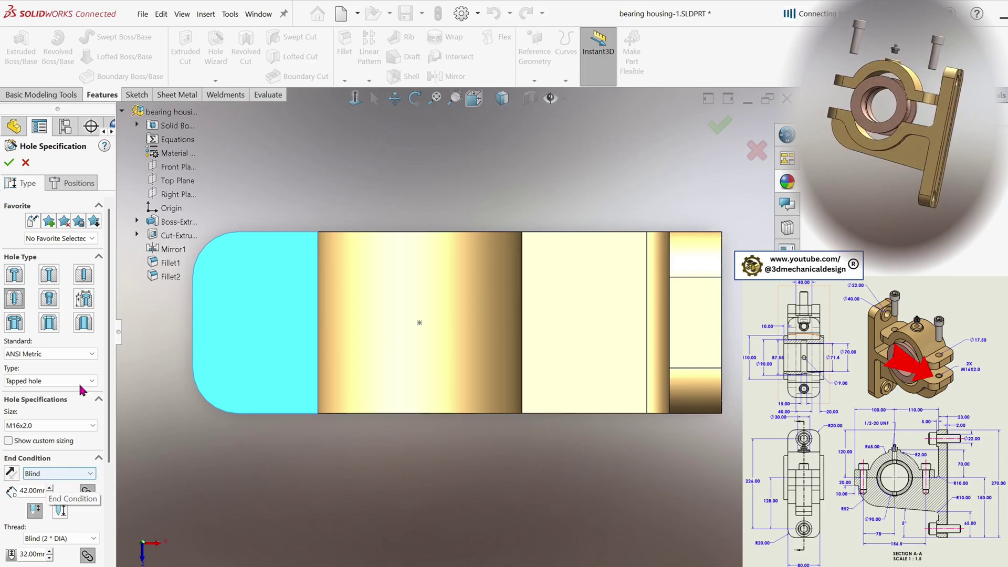
Place two tapped-hole points level with the origin, one on the clamping ear face and one on the seat face beside the plate
click(74, 183)
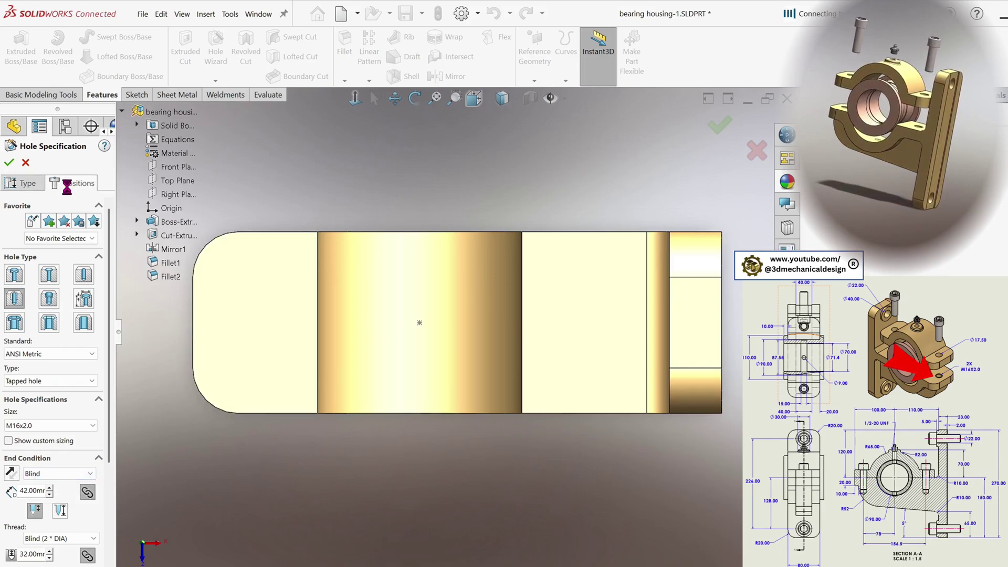
click(267, 331)
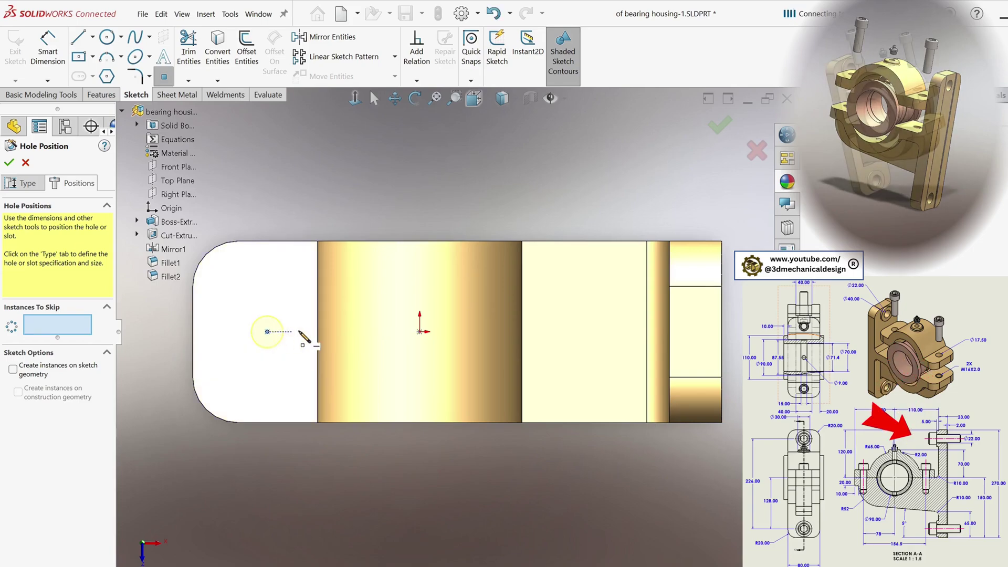
click(581, 332)
Draw horizontal centerlines from the origin to each of the two hole points
key(s)
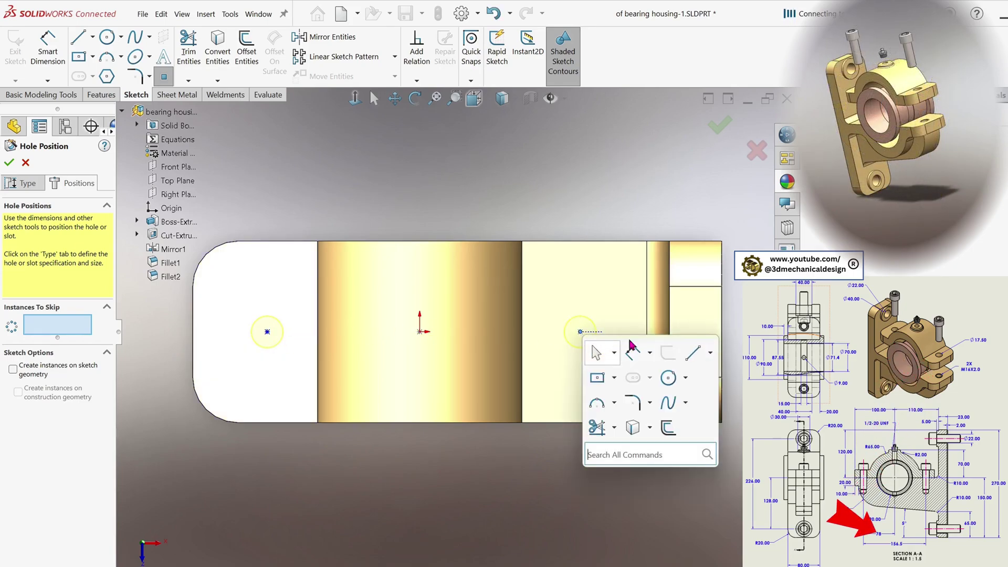
click(712, 353)
click(700, 390)
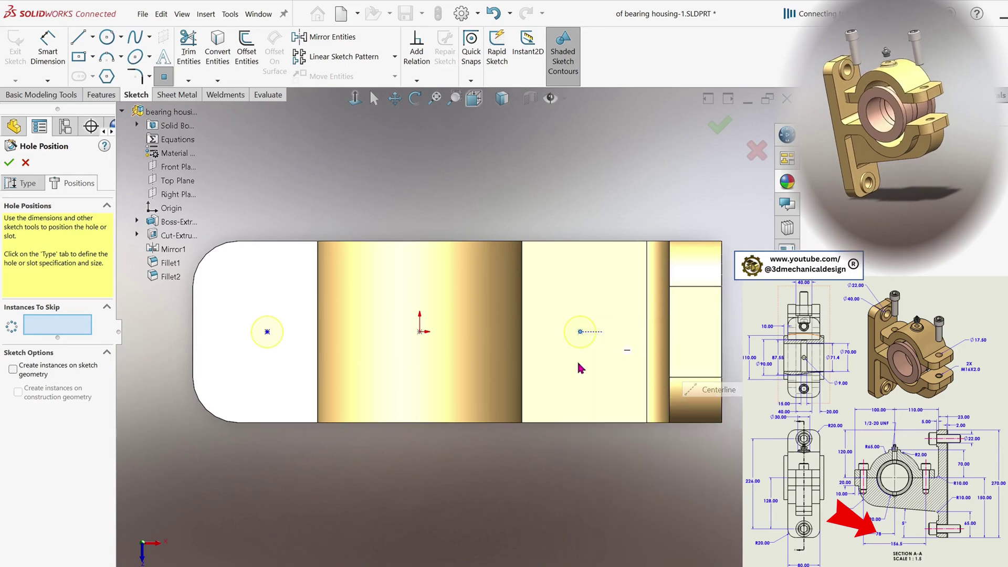
click(420, 332)
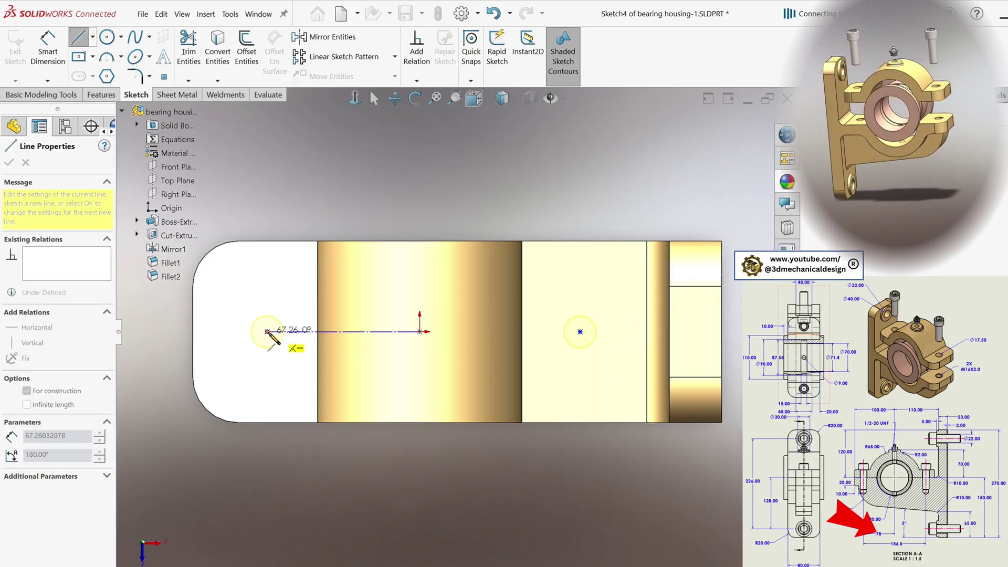
click(267, 331)
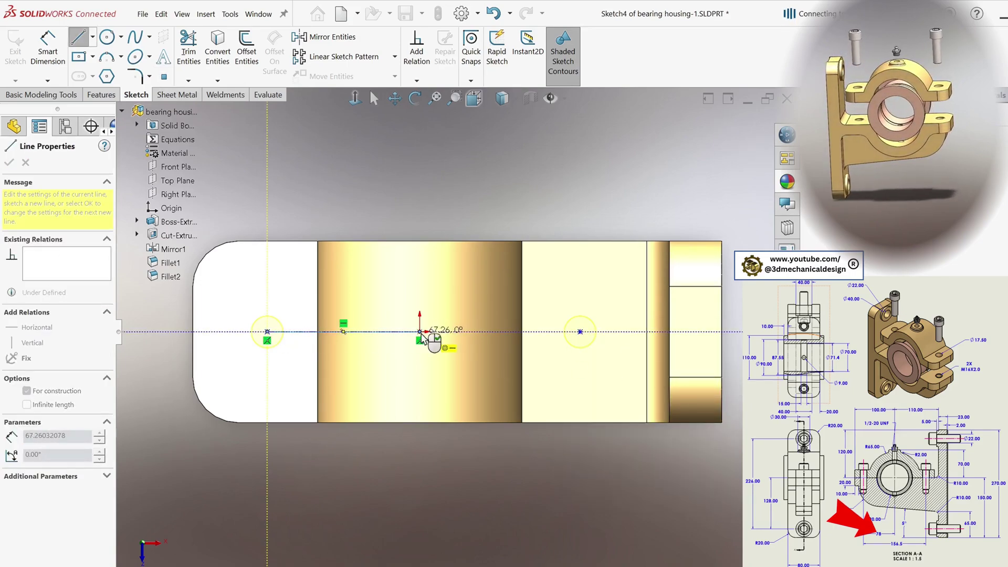
click(420, 332)
click(580, 332)
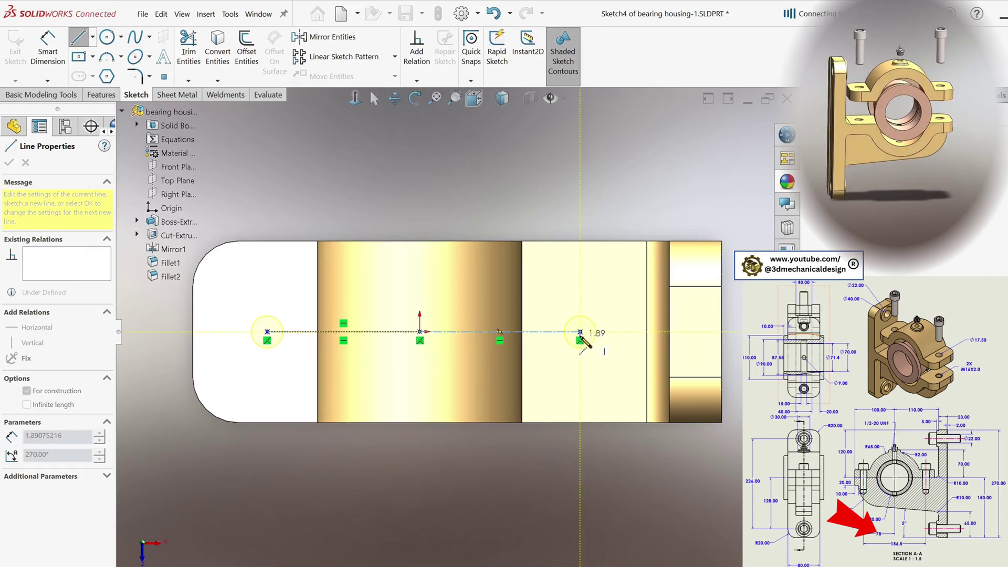
Dimension the ear hole's distance from the origin as 78 mm
key(s)
click(634, 356)
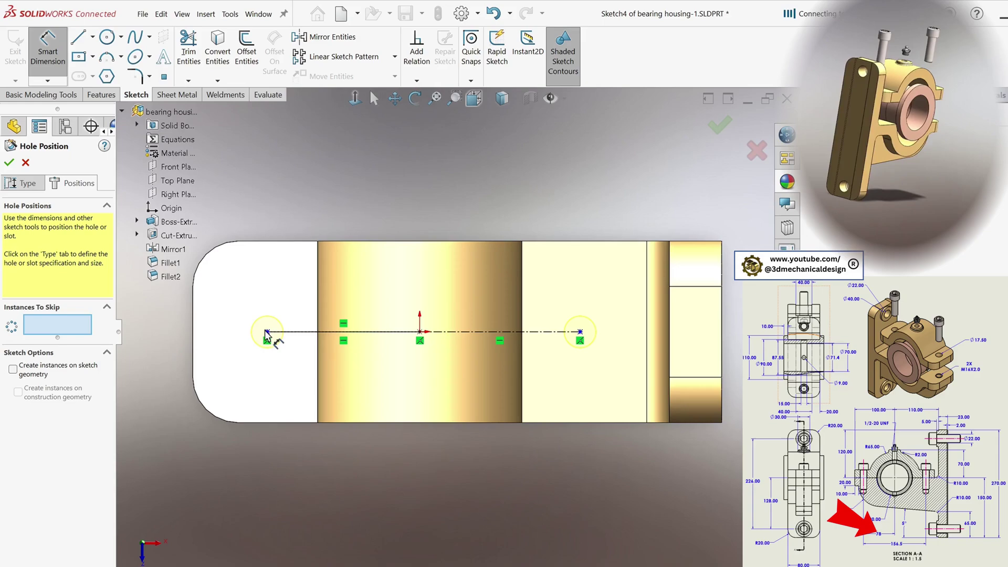
click(268, 332)
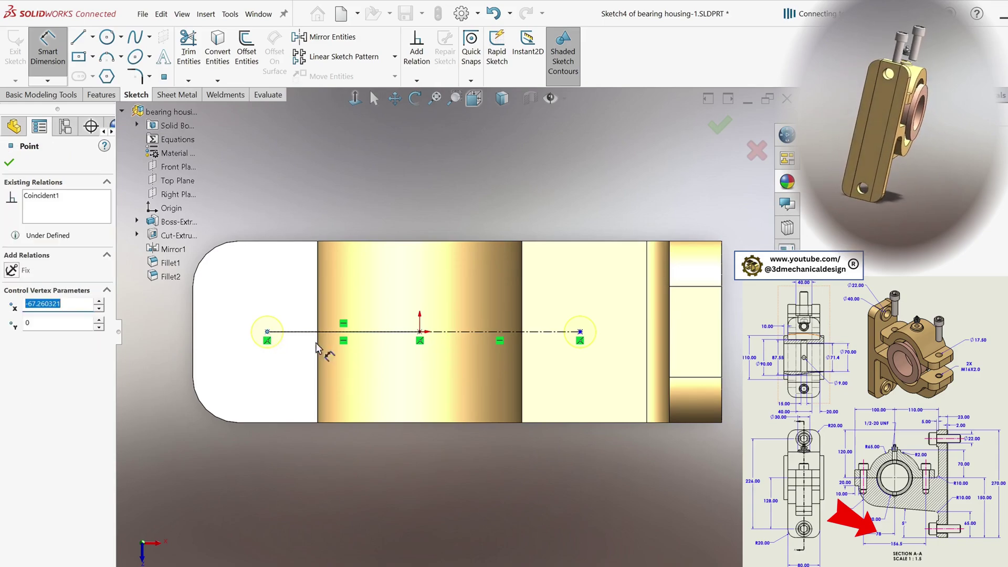
click(418, 331)
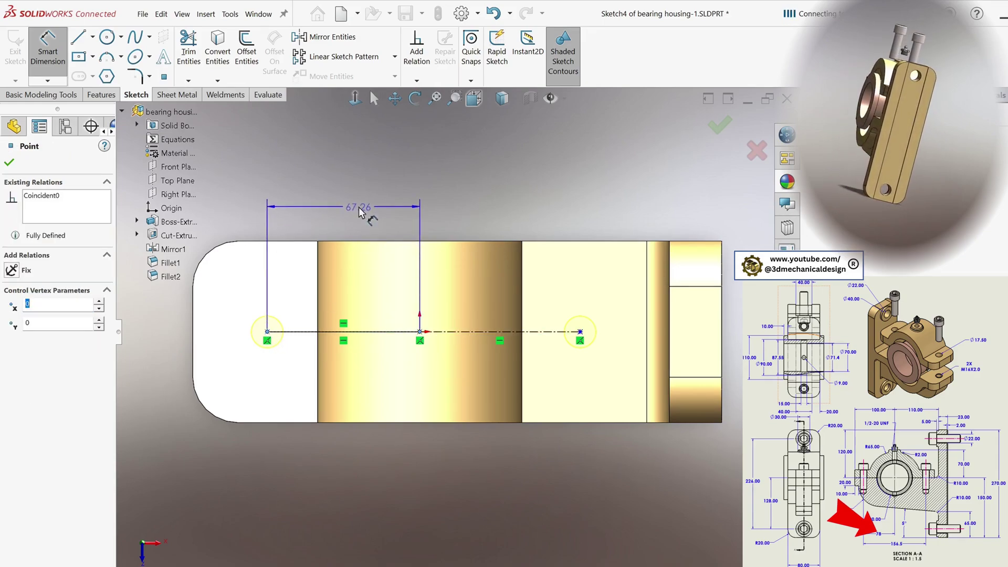
click(358, 207)
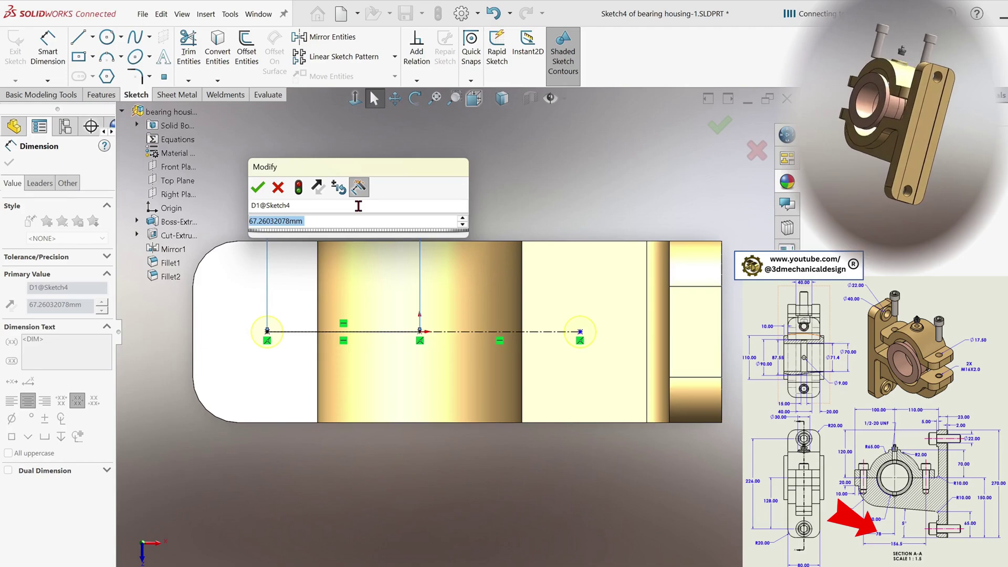
text(78)
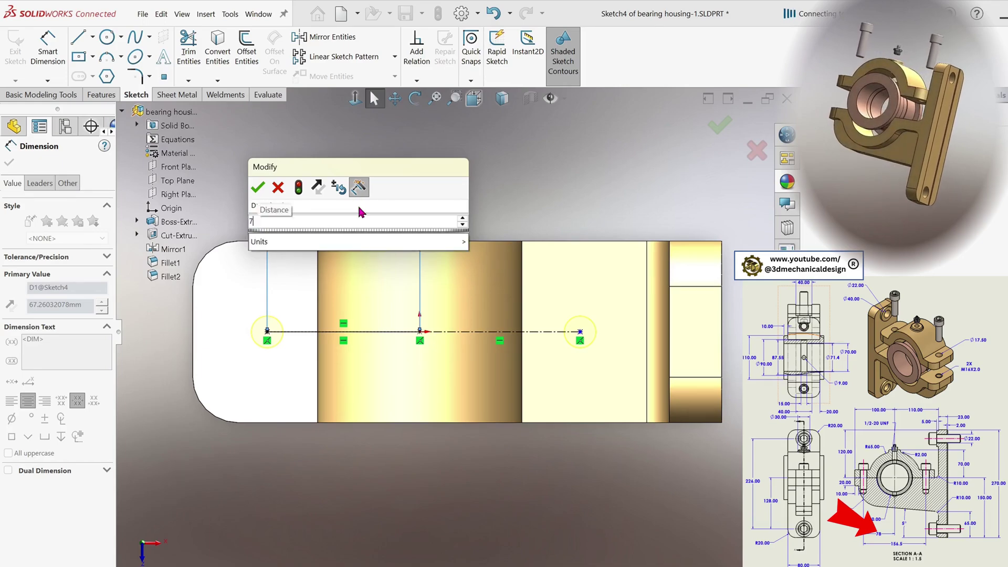
click(257, 188)
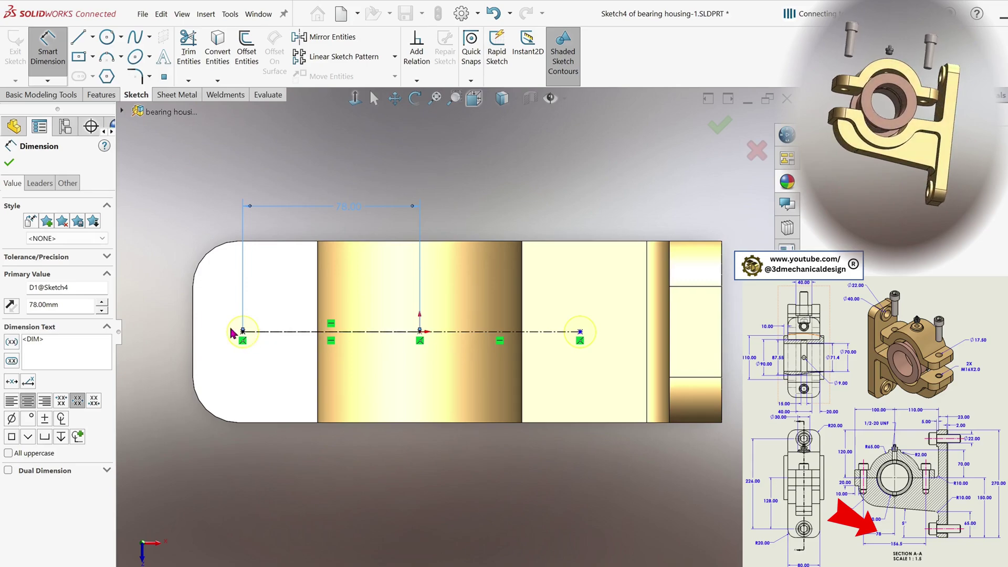
Dimension the spacing between the two hole points as 156.5 mm and create the tapped holes
key(s)
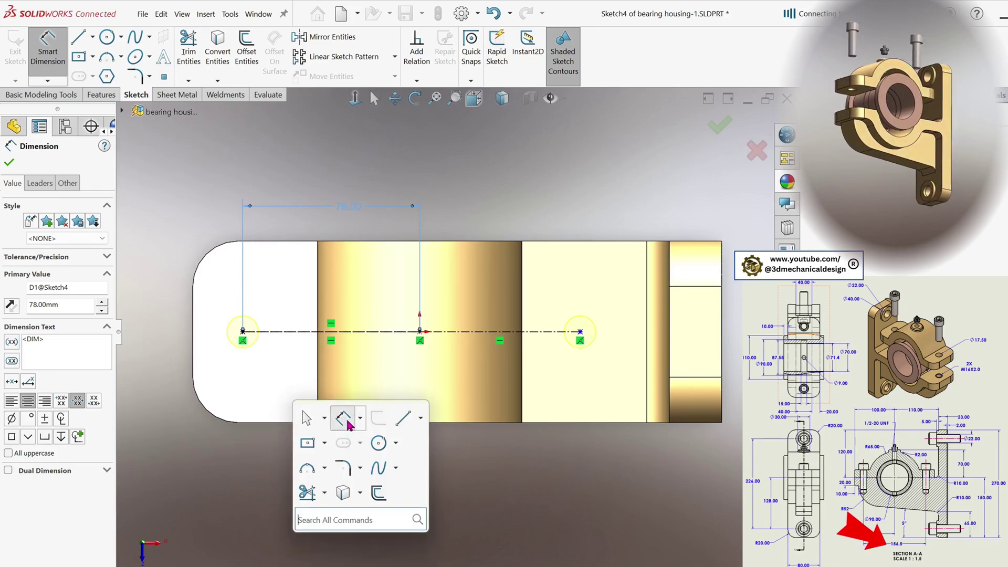
click(348, 420)
key(s)
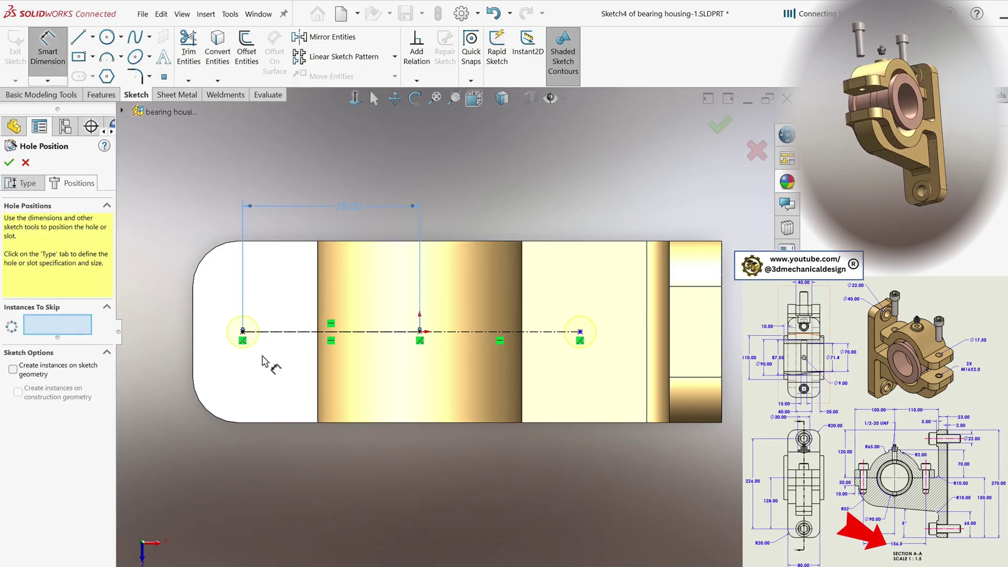
click(243, 333)
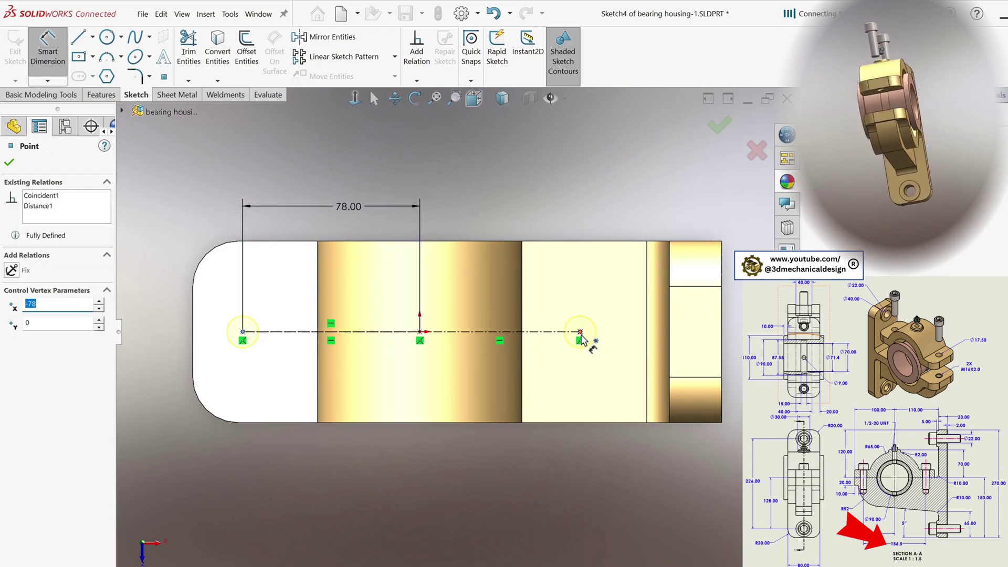
click(580, 333)
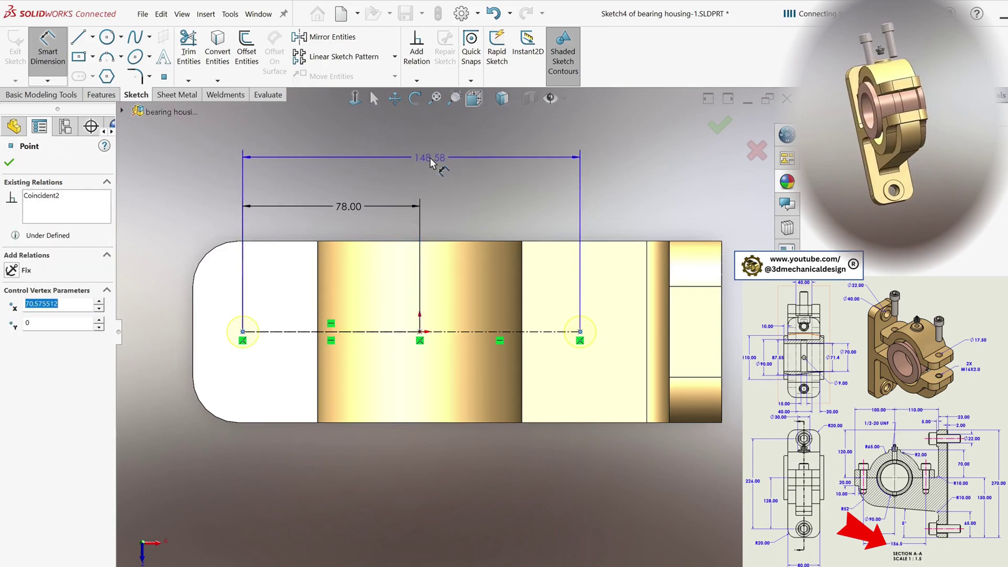
click(431, 157)
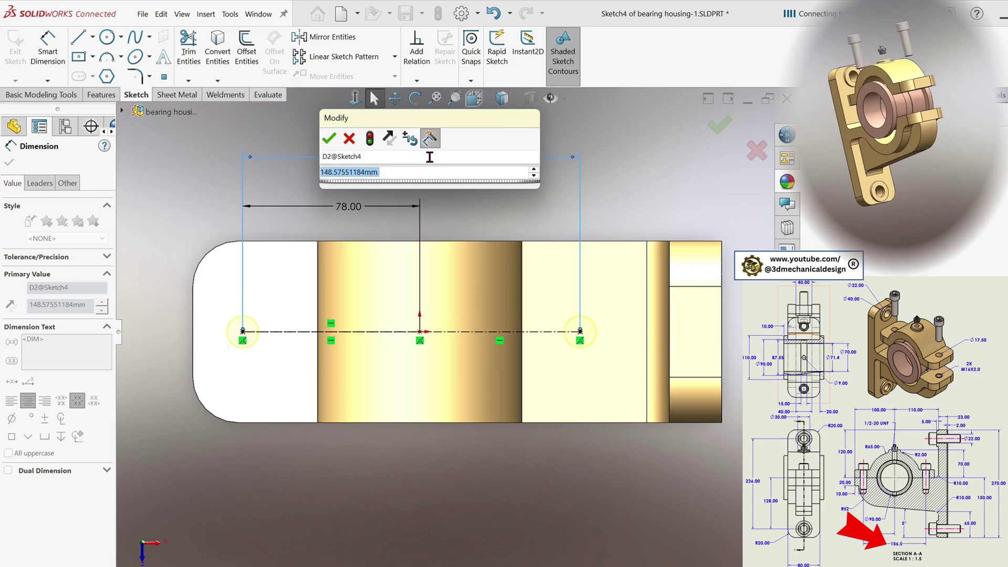
text(1)
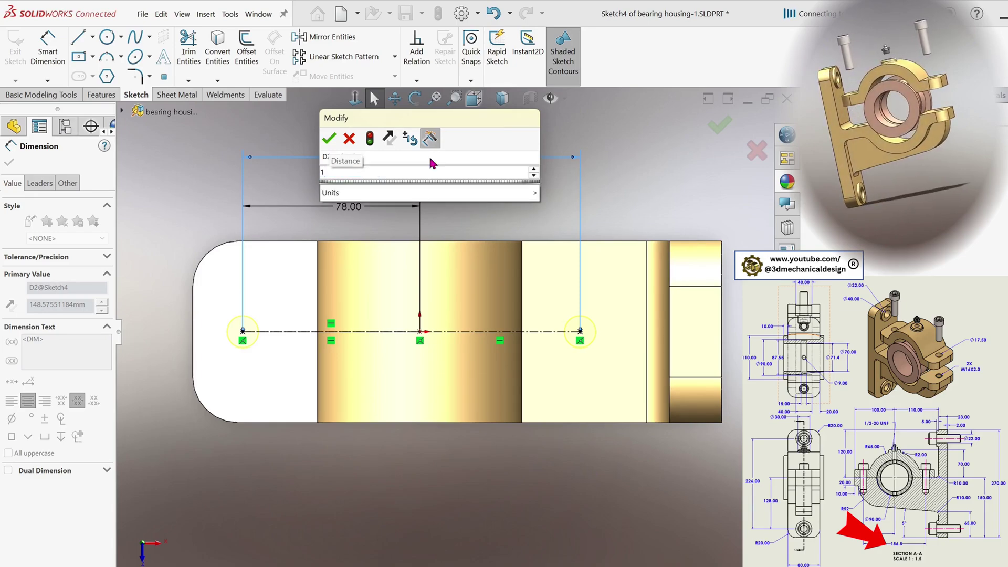
text(56)
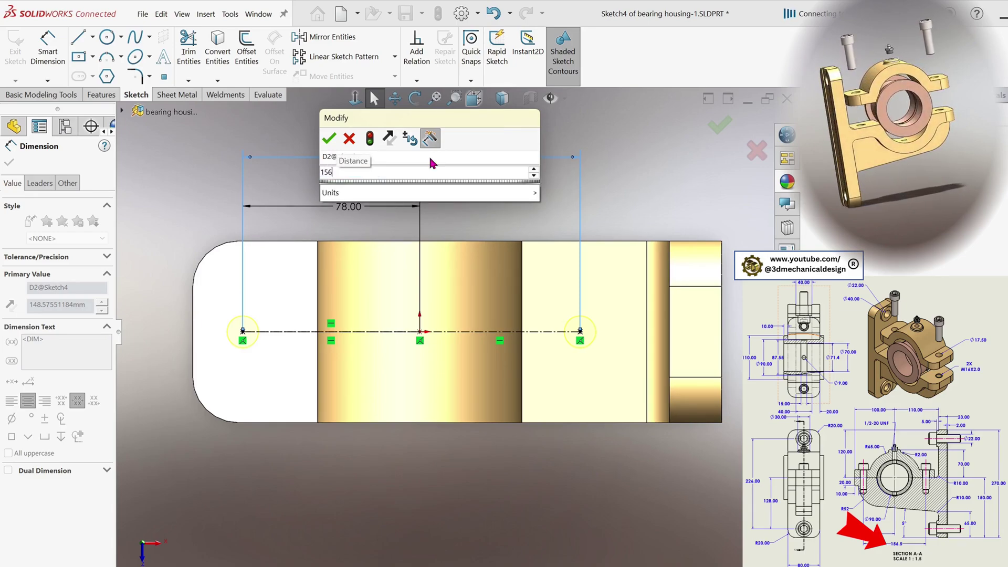
text(.5)
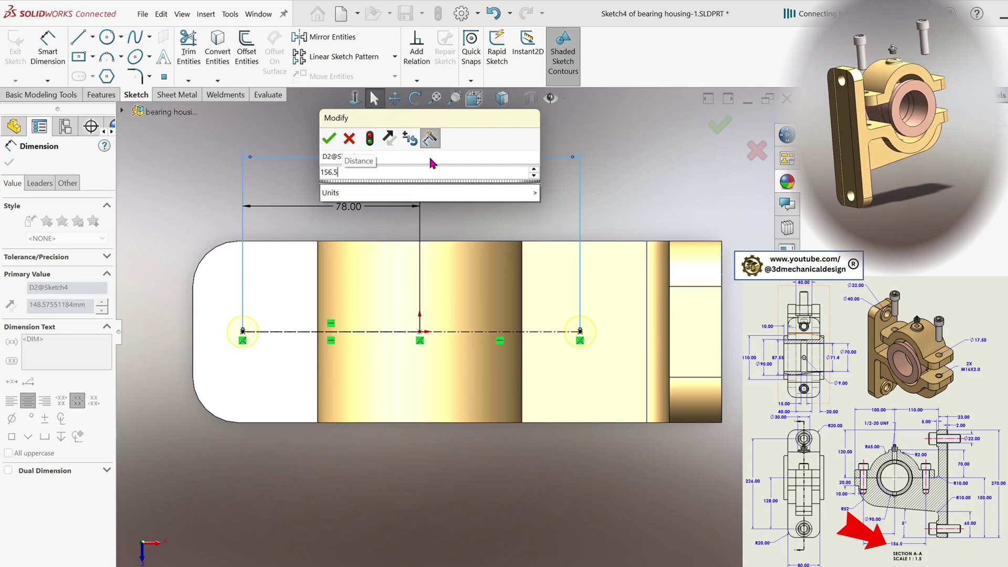
key(Return)
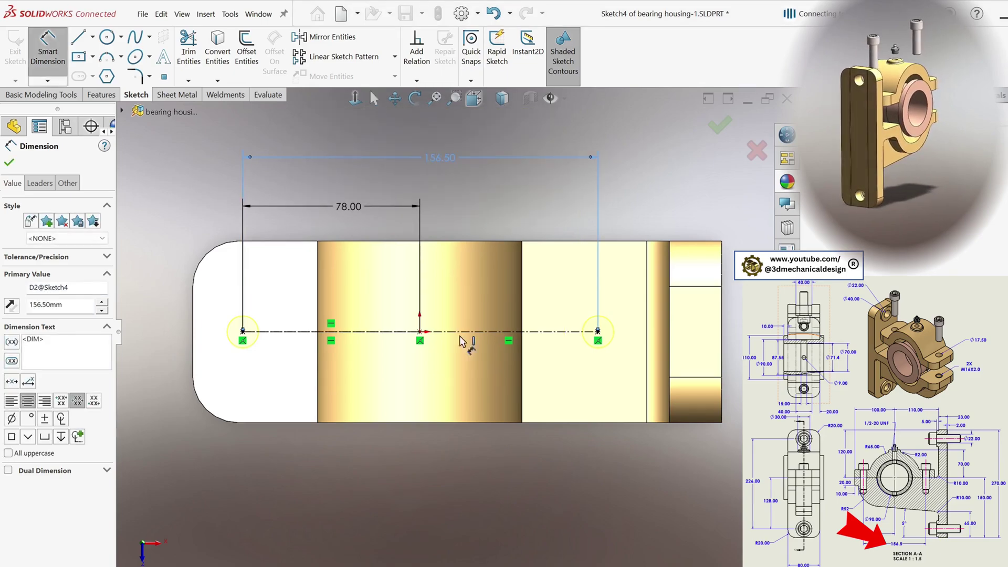
middle_drag(466, 342, 440, 270)
click(9, 162)
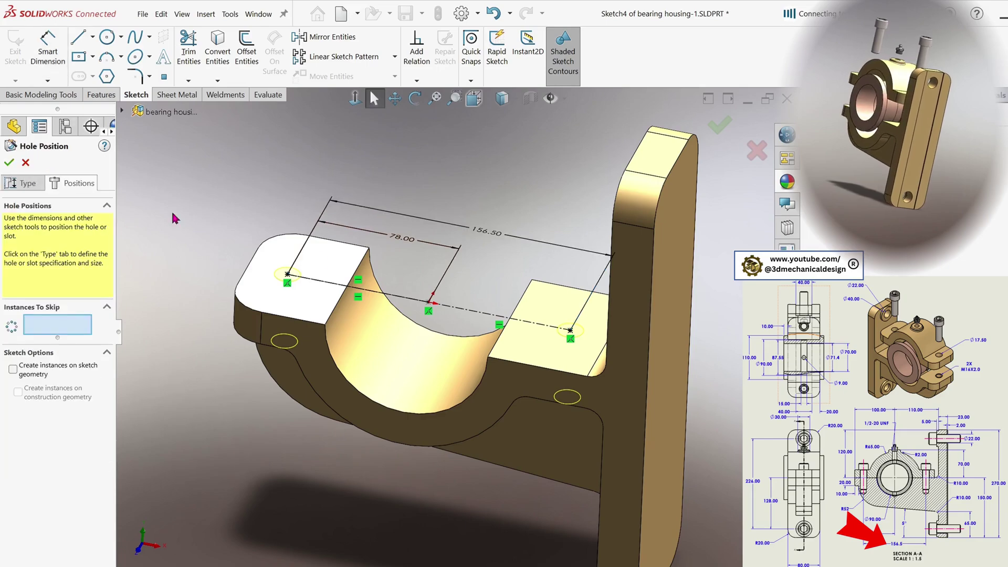
click(10, 163)
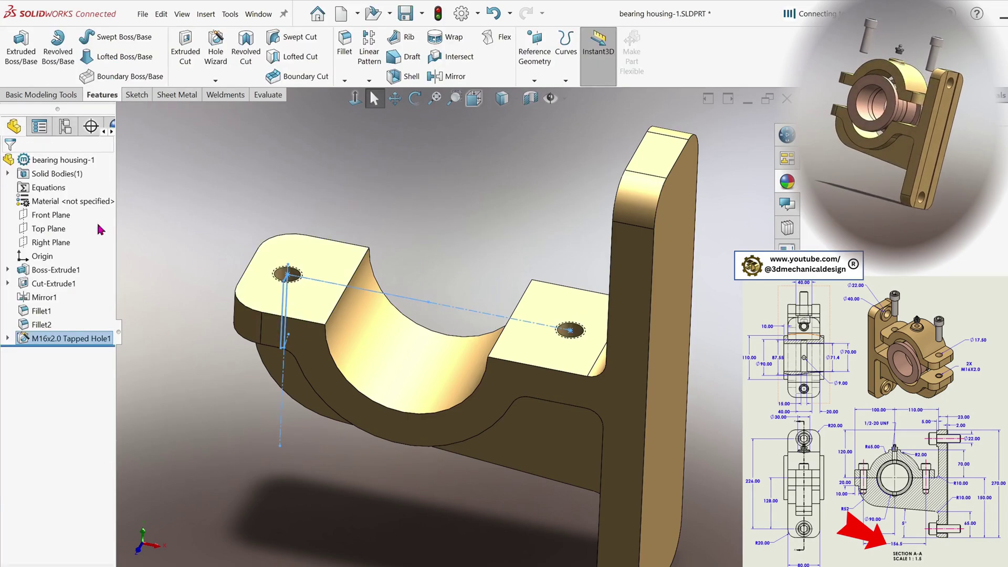
Sketch a corner rectangle about 2.7 mm wide on the plate's top end face, along its outer edge and spanning the flat between the rounded corners
middle_drag(368, 297, 426, 298)
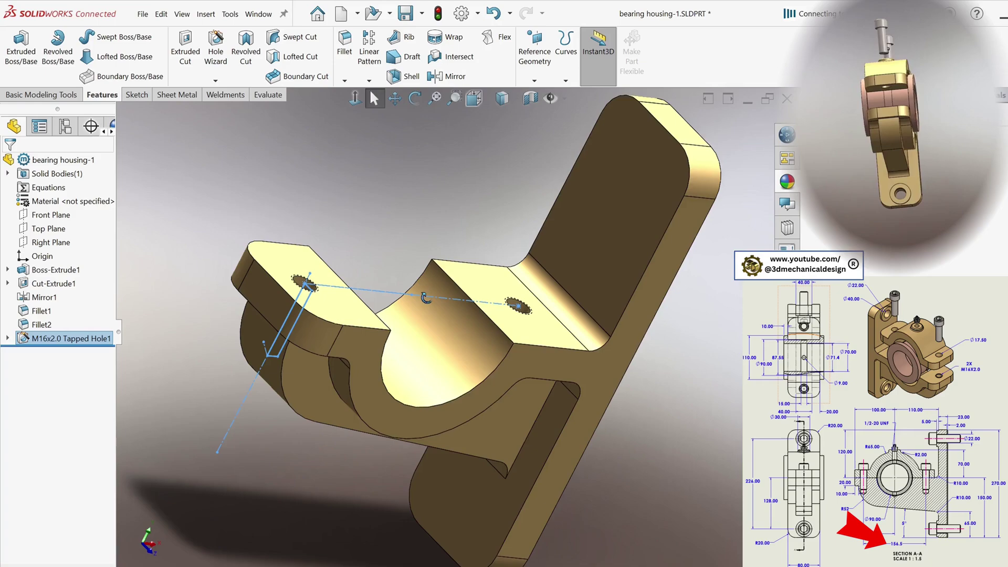
scroll(428, 302, up, 3)
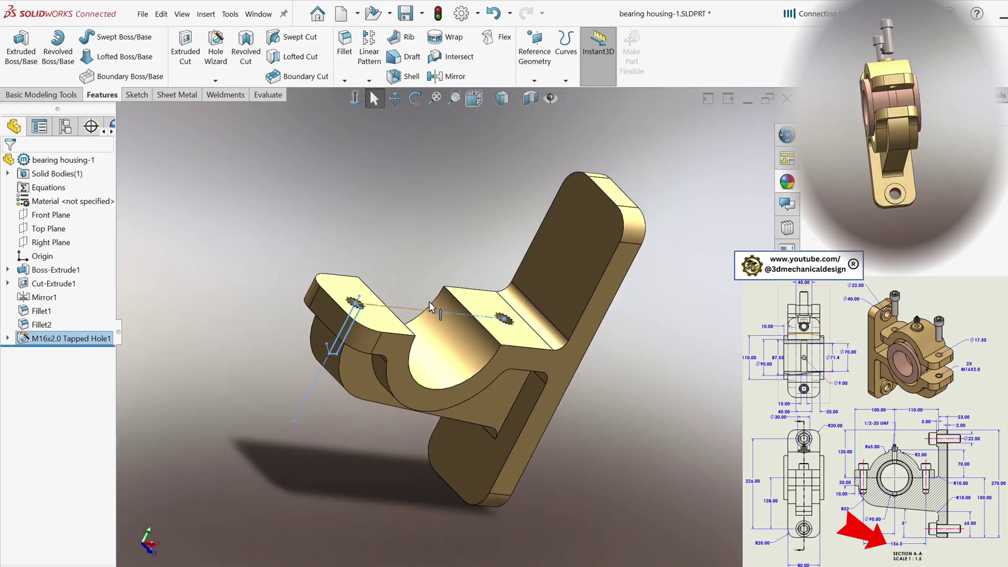
click(578, 245)
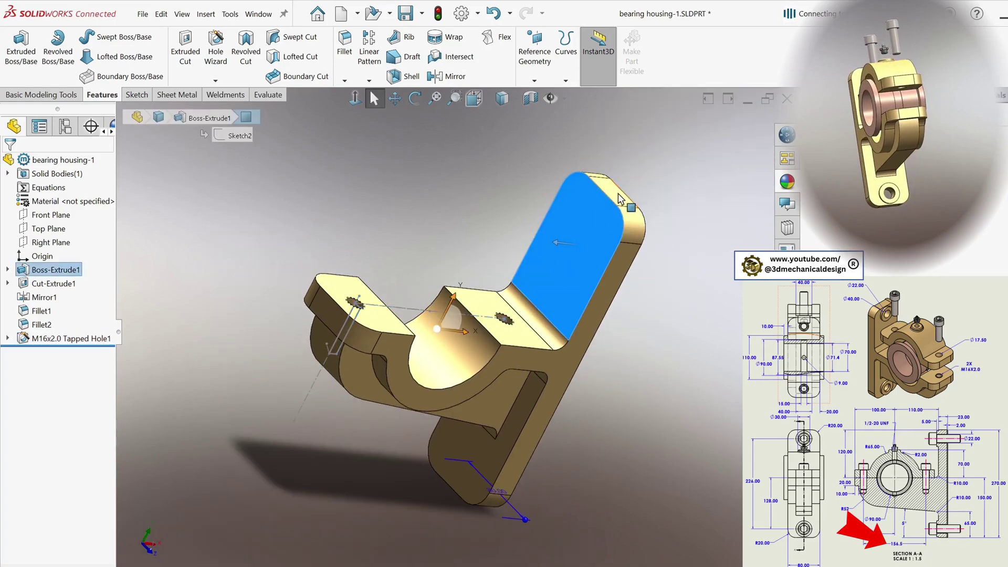
click(619, 199)
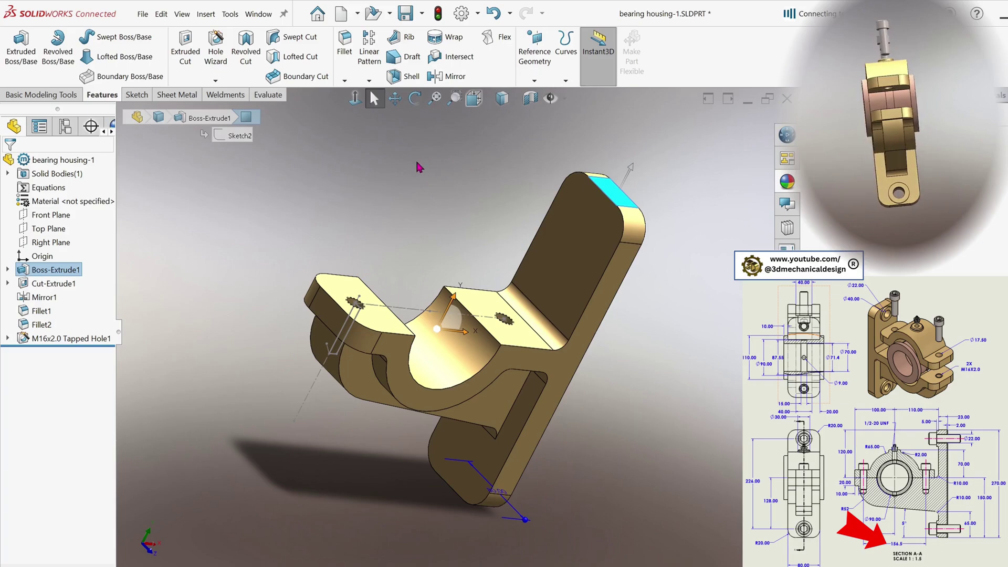
key(ctrl+5)
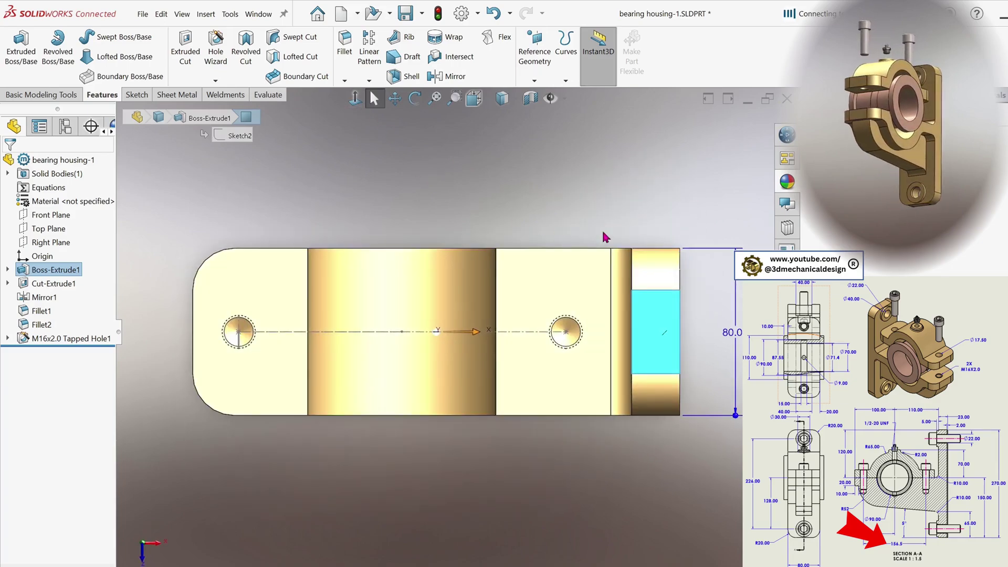
key(s)
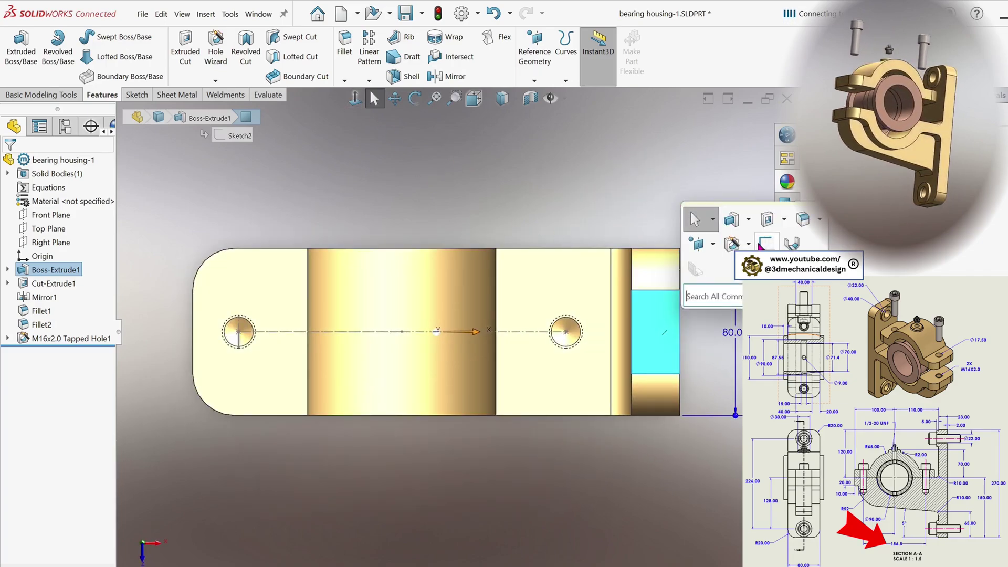
click(765, 243)
key(s)
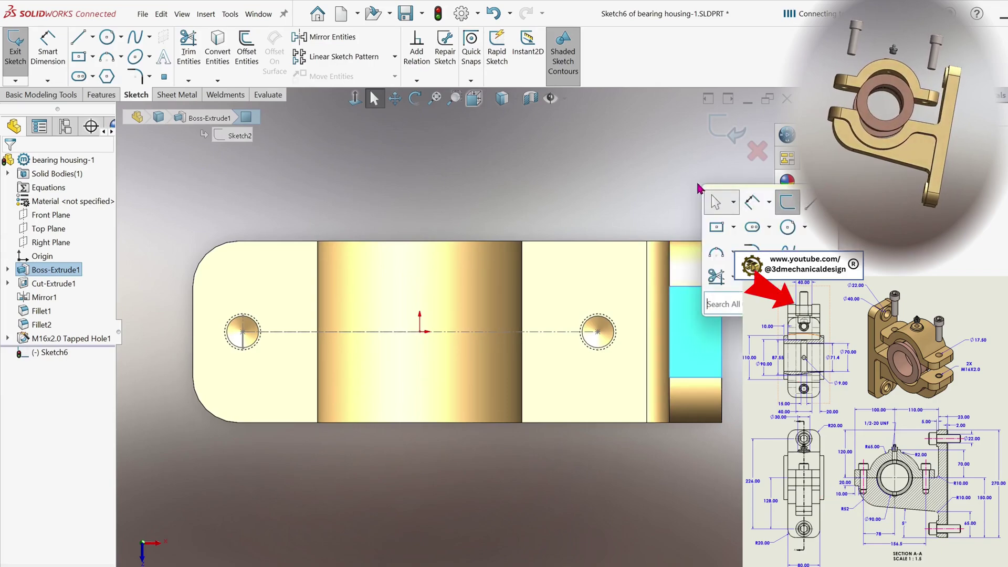
click(734, 227)
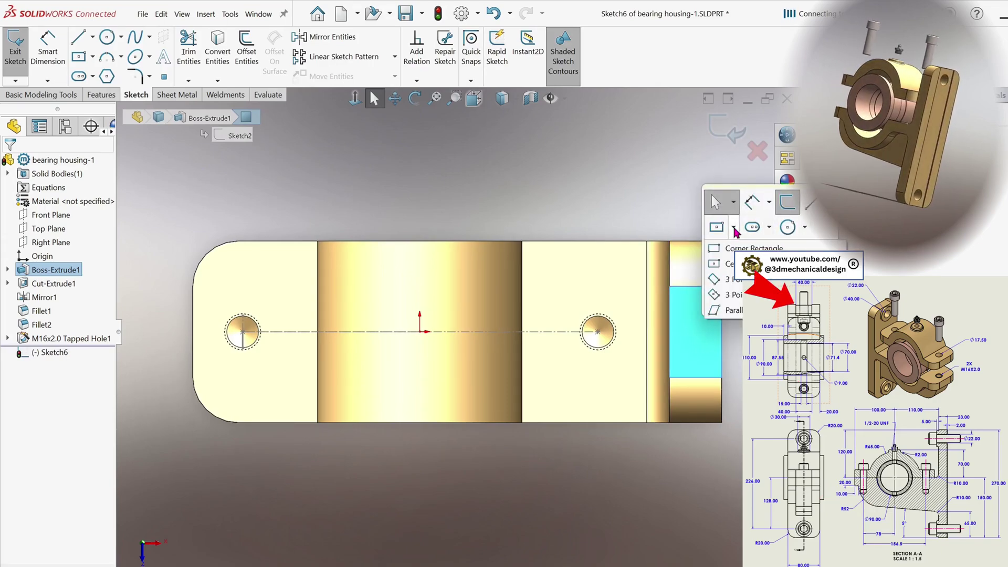
click(749, 248)
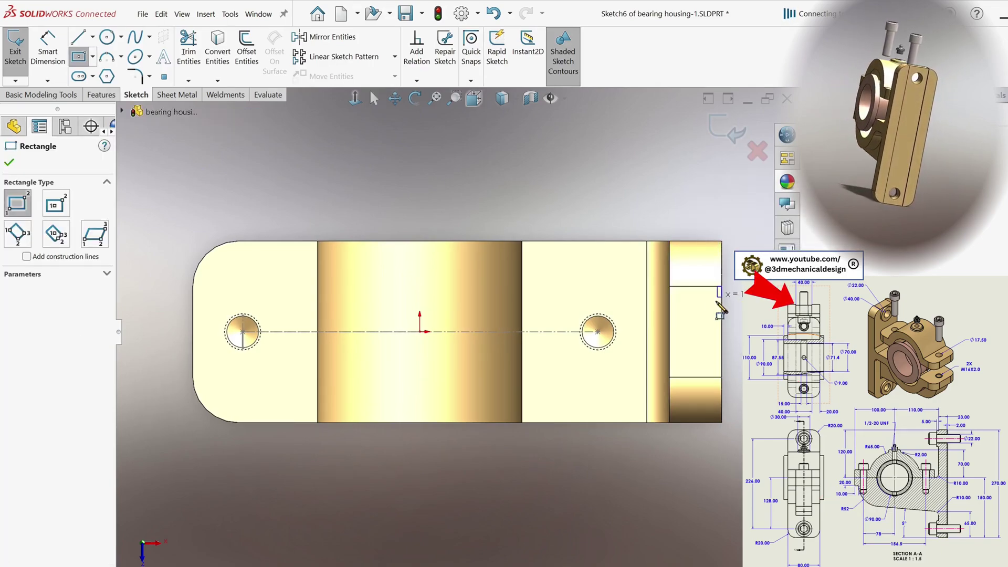
drag(721, 307, 721, 379)
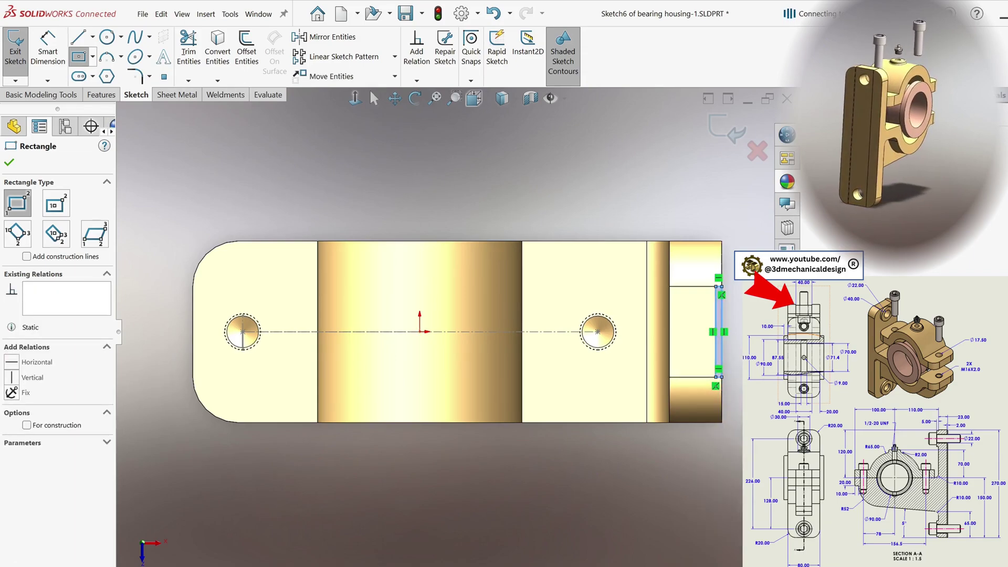
Dimension the narrow rectangle's width as 2 mm
key(d)
scroll(786, 282, down, 3)
click(672, 290)
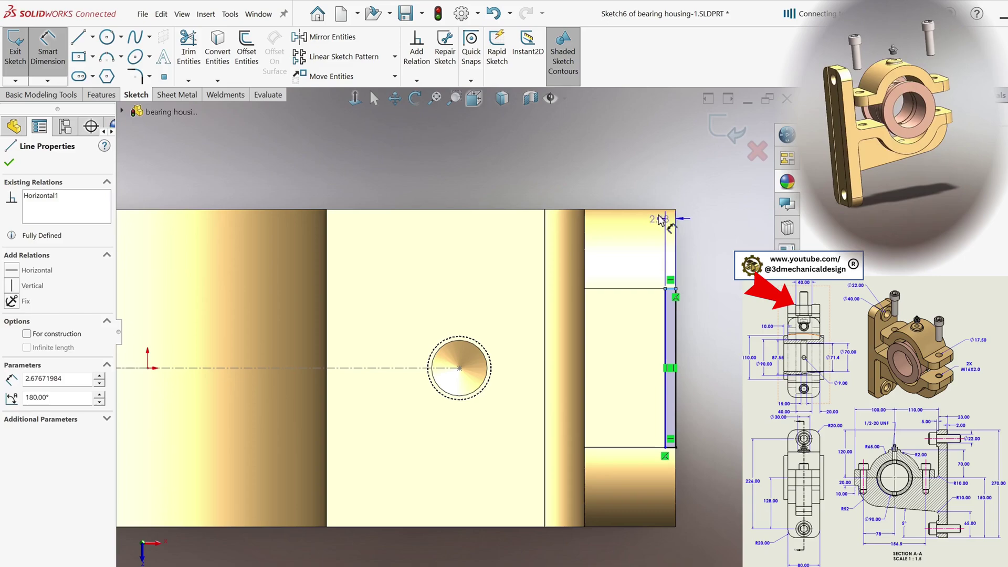
click(549, 163)
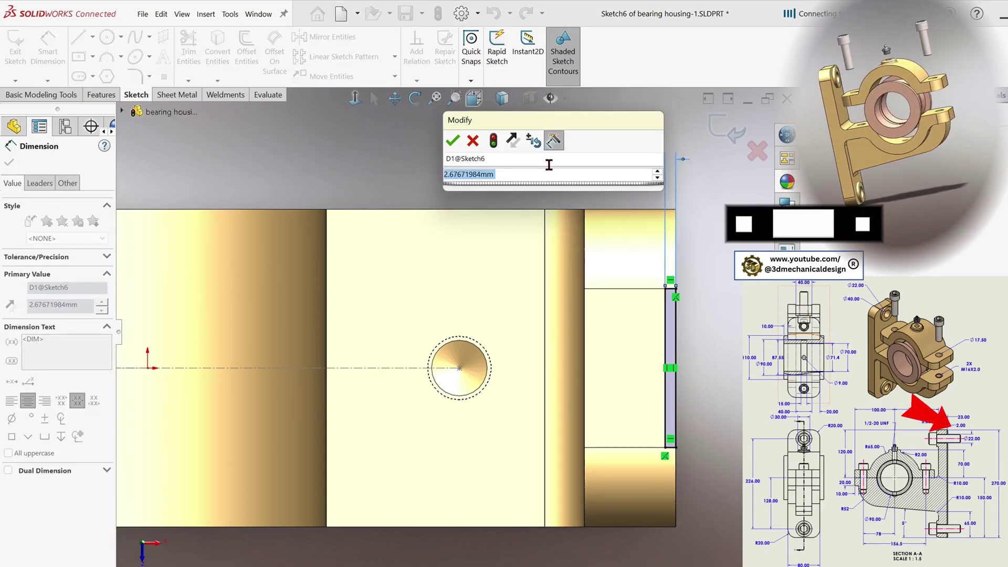
text(2)
key(Return)
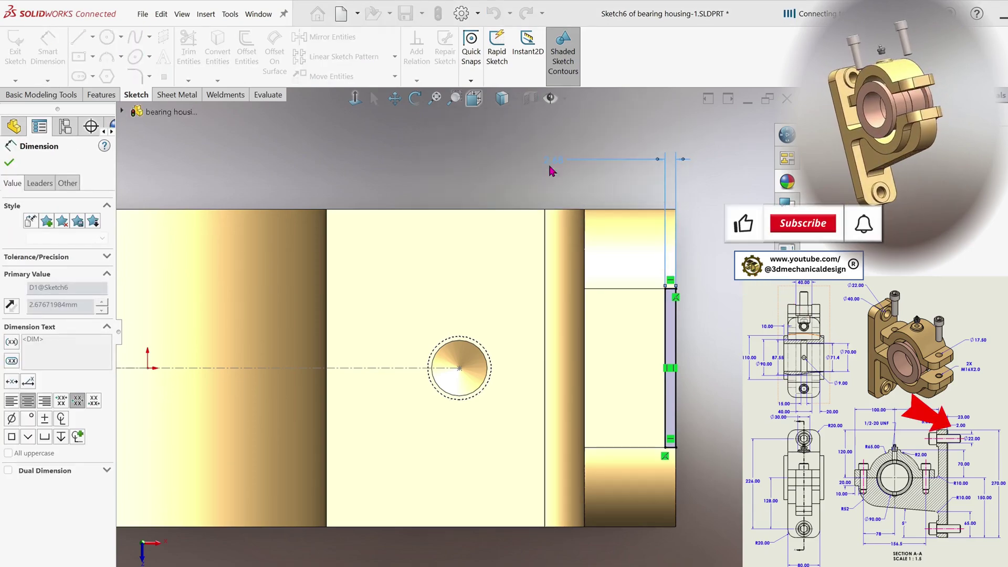
key(f)
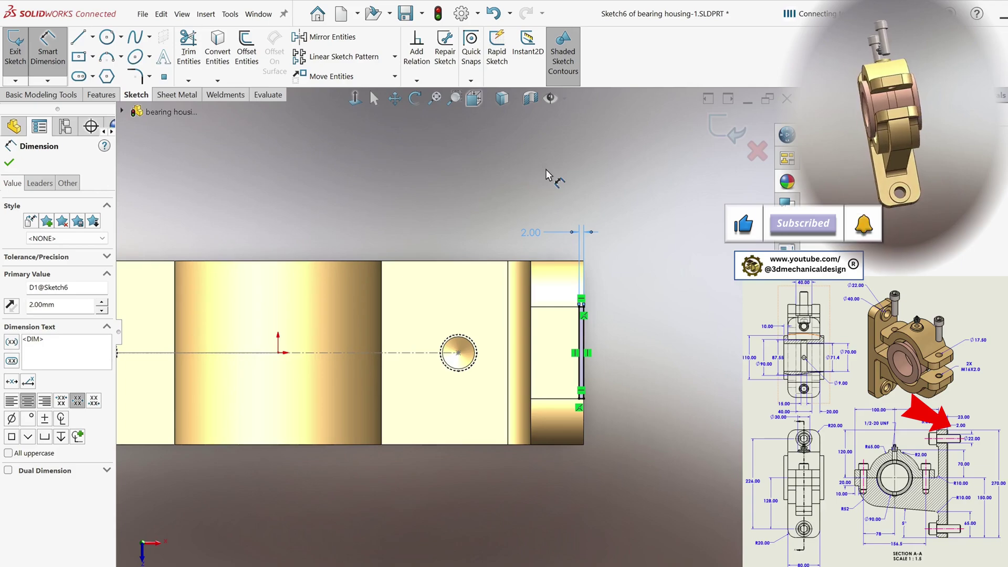
key(f)
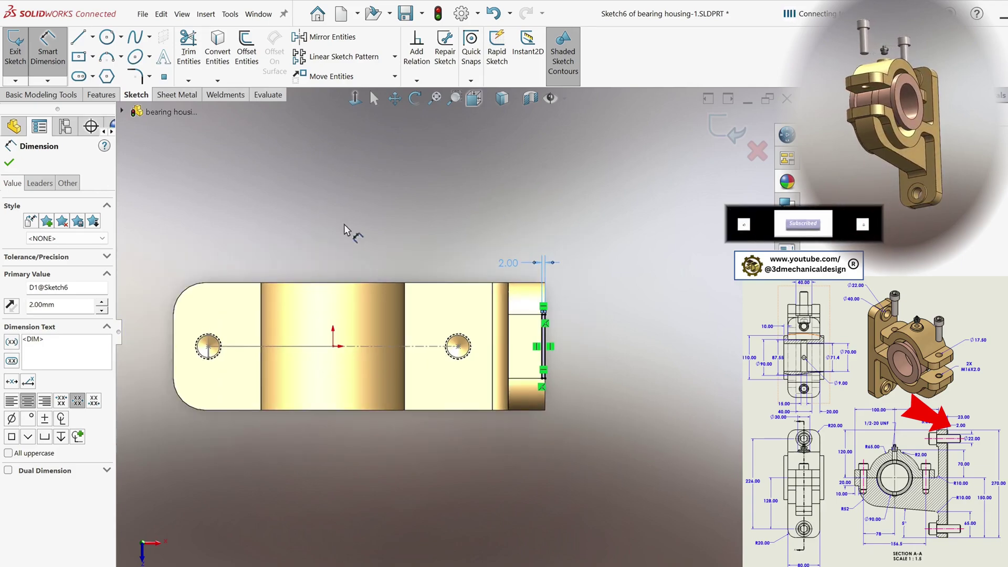
click(8, 165)
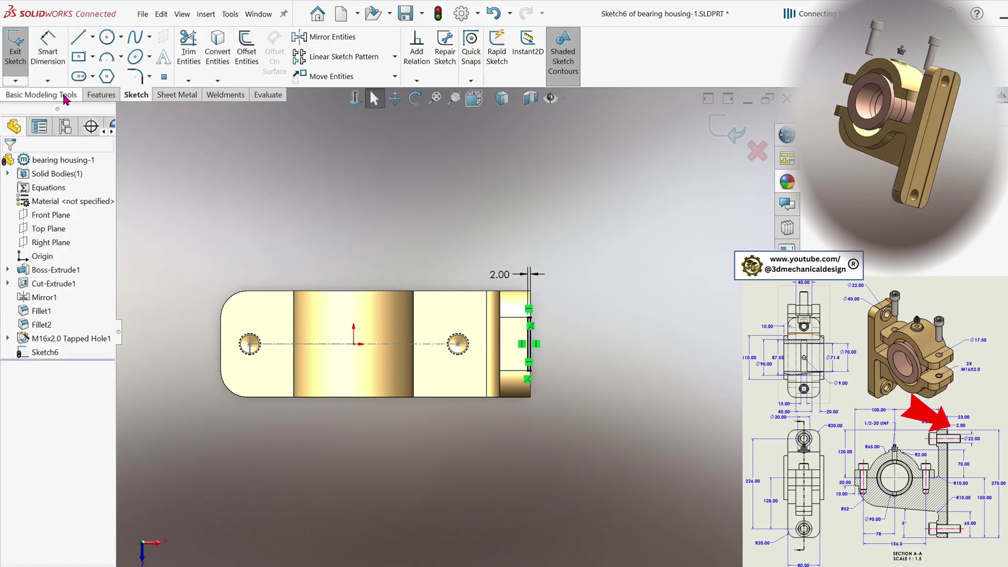
Cut the narrow rectangle along the full length of the mounting plate with an Extruded Cut
click(101, 95)
click(187, 52)
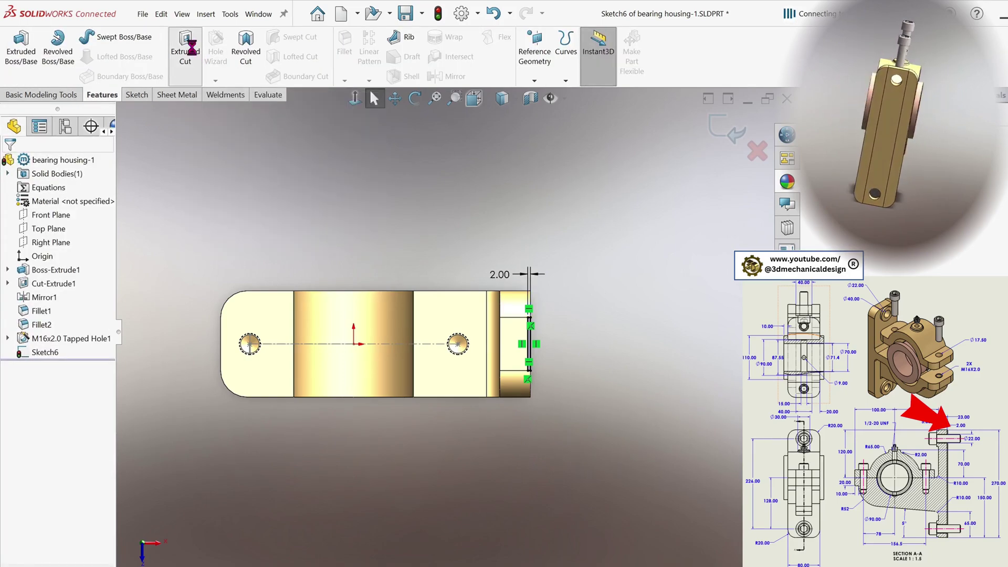
click(82, 234)
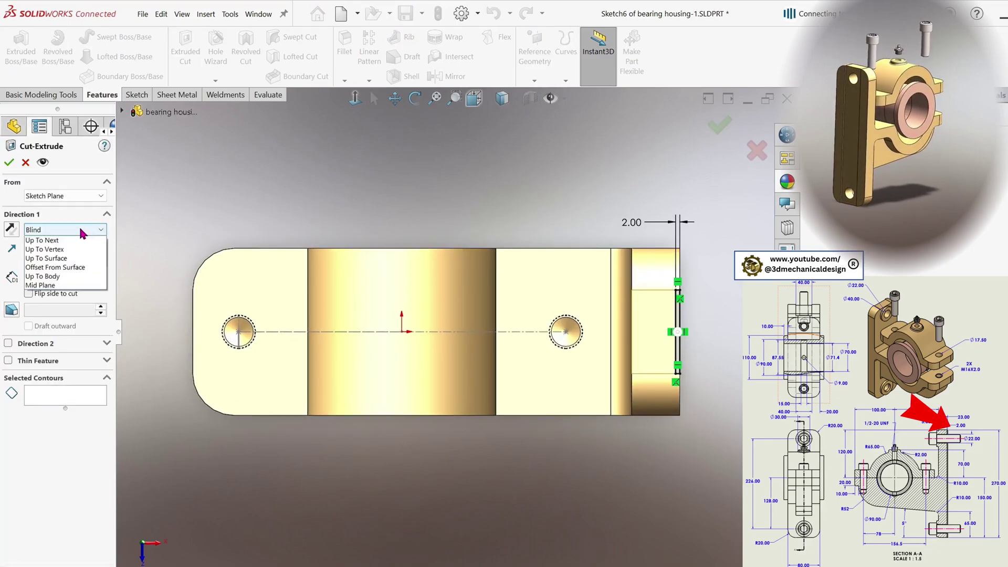
click(53, 251)
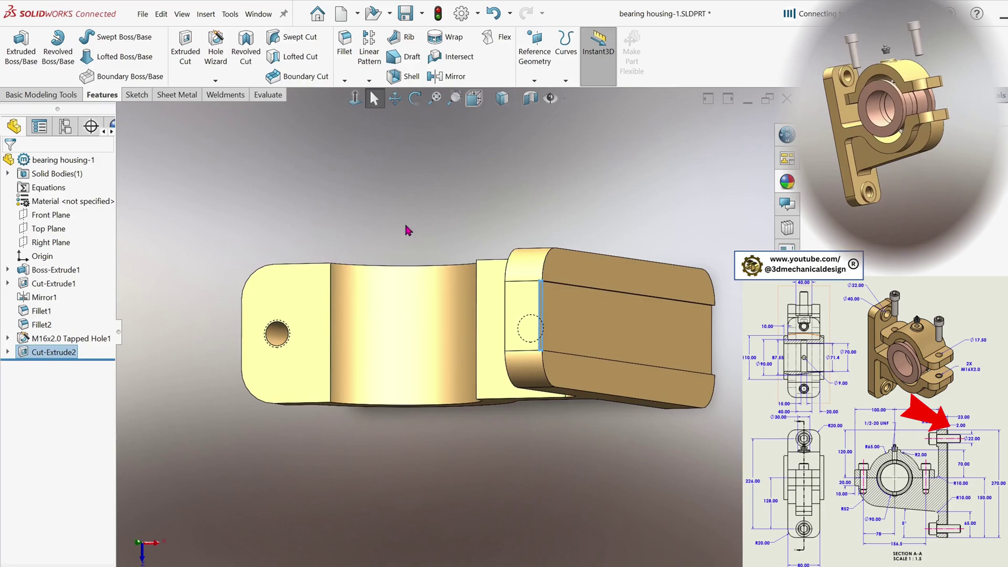
Sketch two circles on the plate's inner face, one near the upper end about 21 mm in radius and a smaller one near the lower end
middle_drag(440, 291, 486, 194)
click(487, 194)
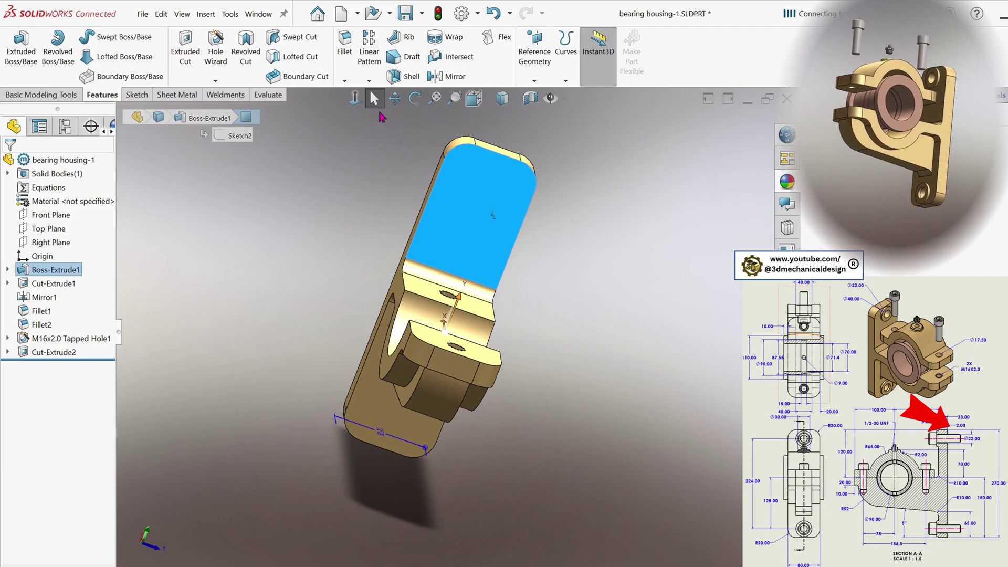
click(354, 99)
key(s)
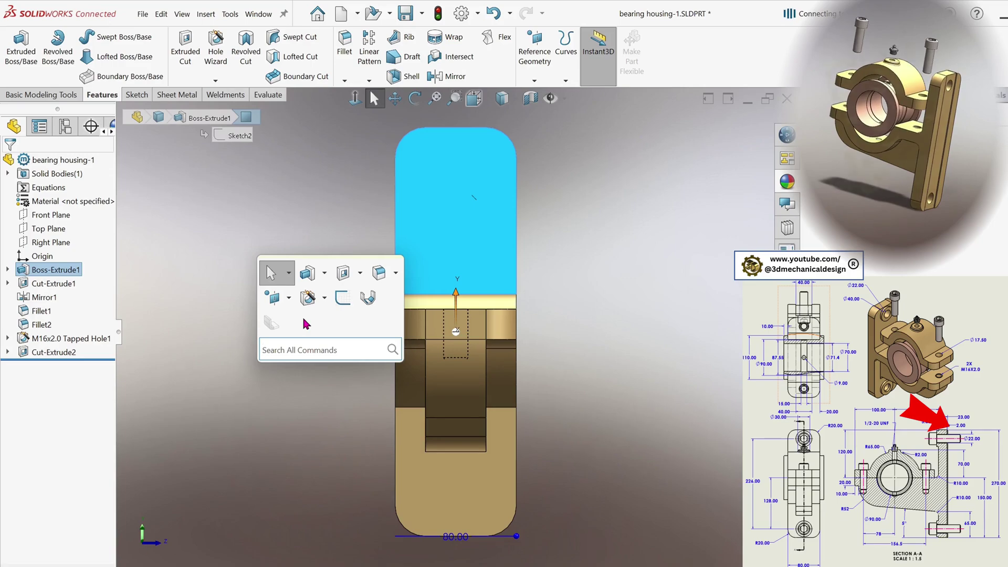
click(343, 298)
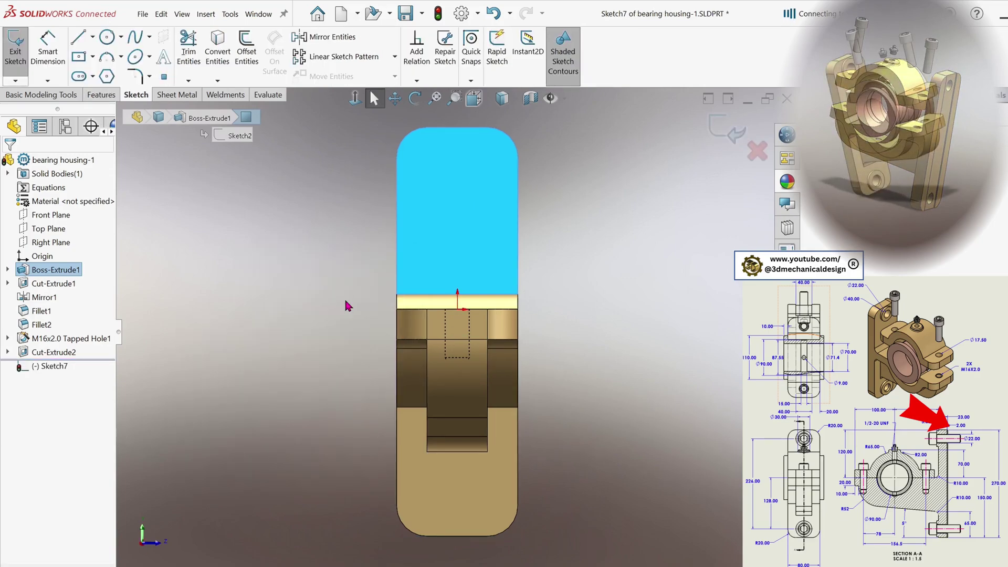
key(s)
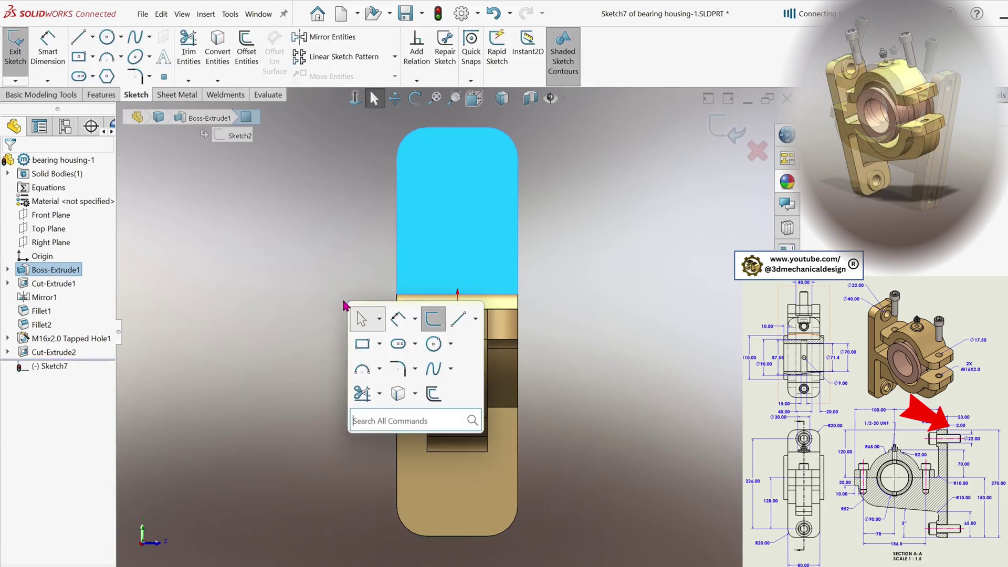
click(434, 345)
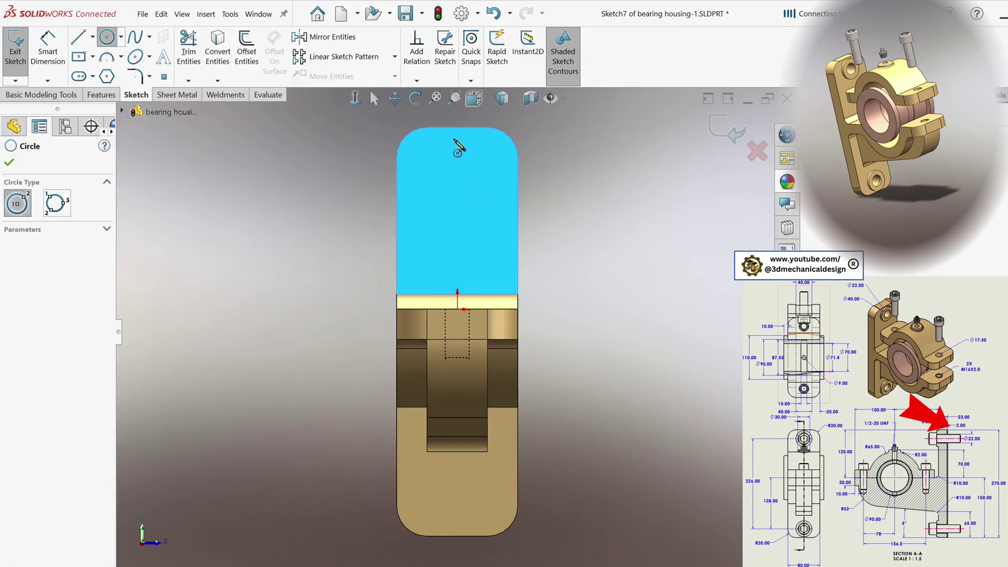
click(457, 172)
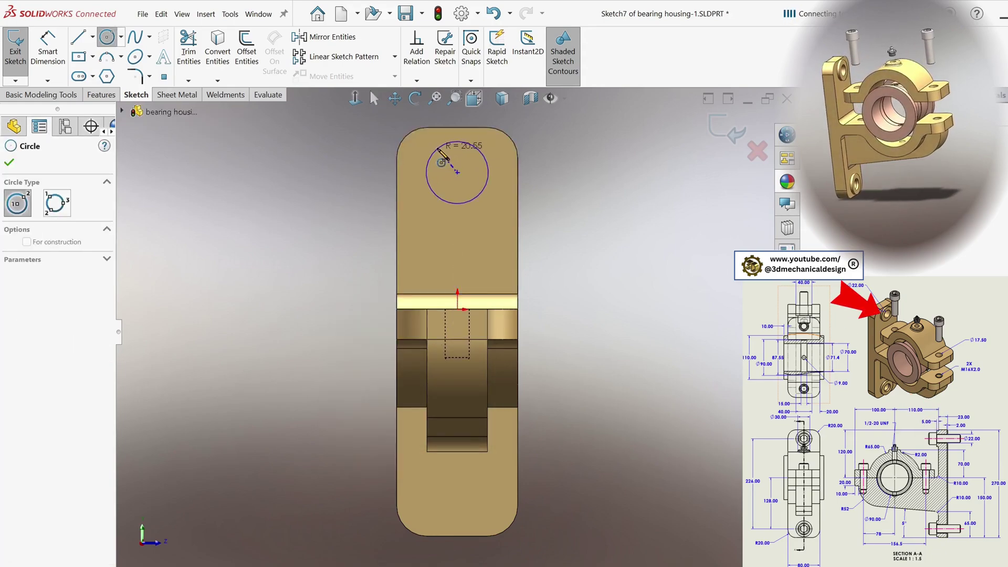
click(436, 151)
click(458, 499)
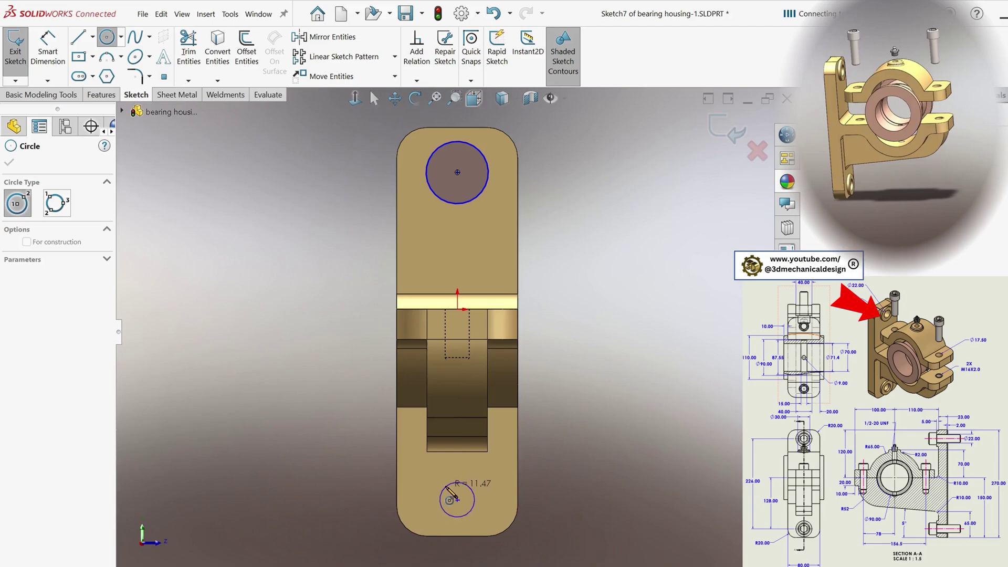
click(444, 484)
Draw vertical centerlines from the origin to the centers of the upper and lower circles
key(s)
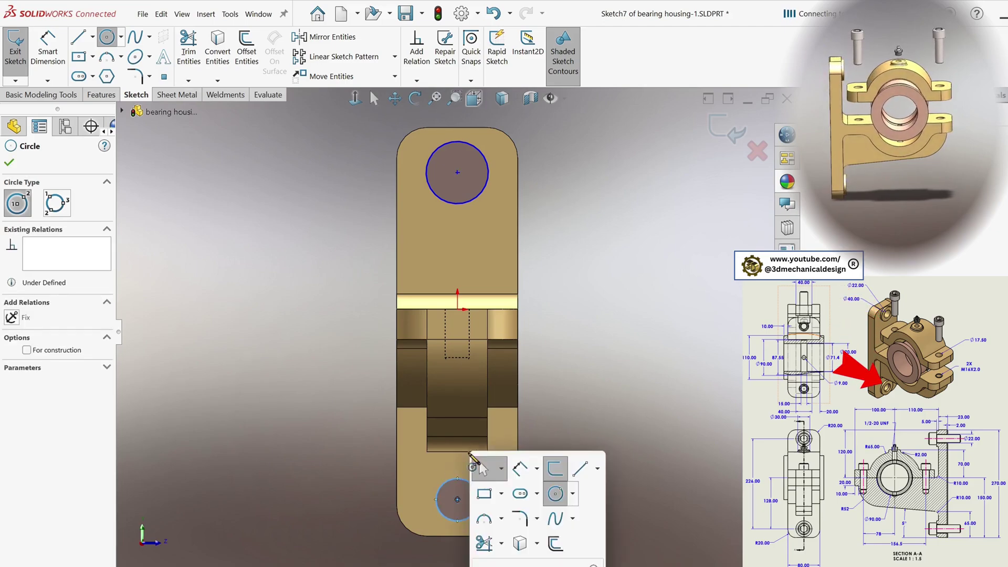
click(598, 473)
click(604, 504)
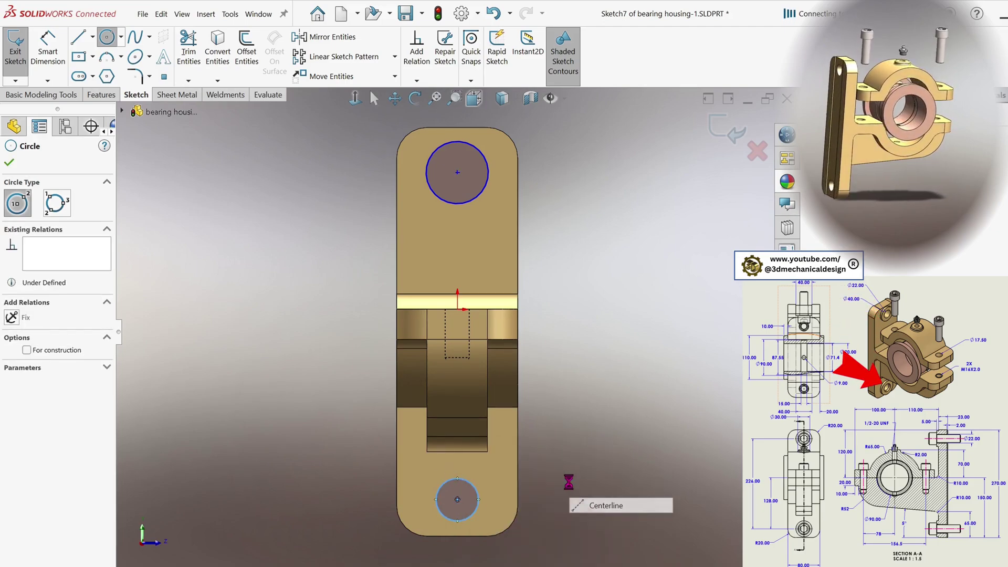
click(457, 309)
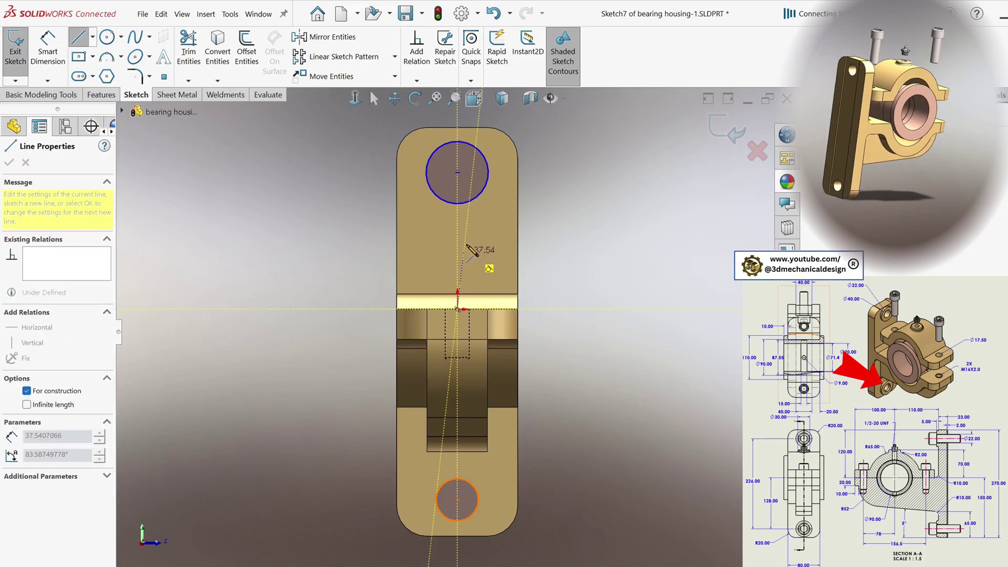
click(458, 172)
click(457, 309)
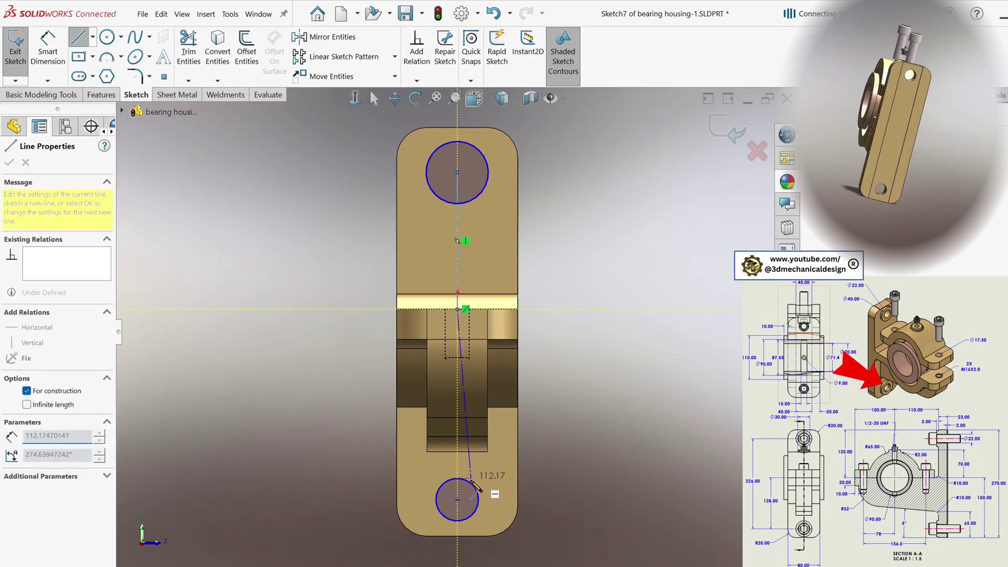
click(457, 499)
key(Escape)
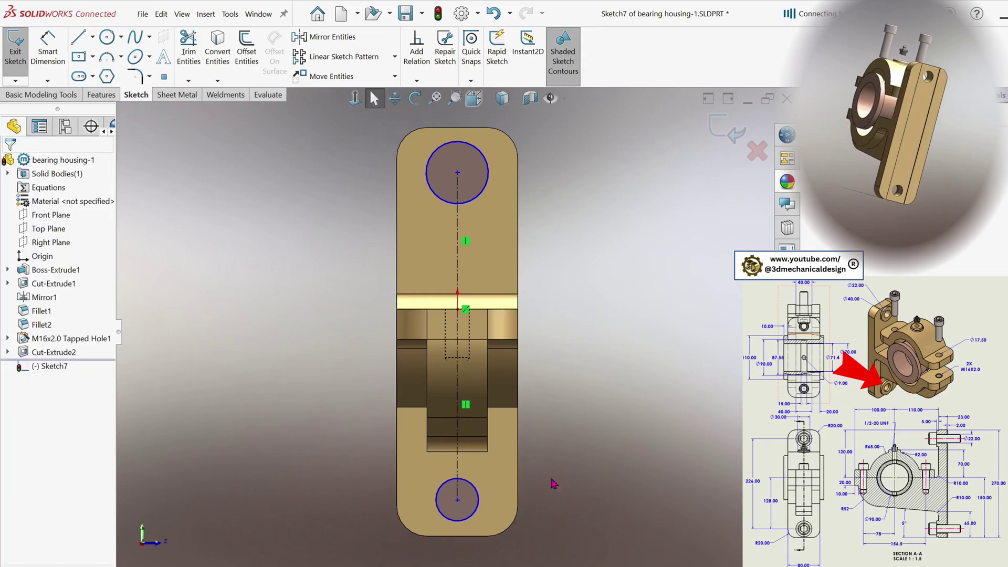
Add an Equal relation between the two circles on the plate face
click(465, 486)
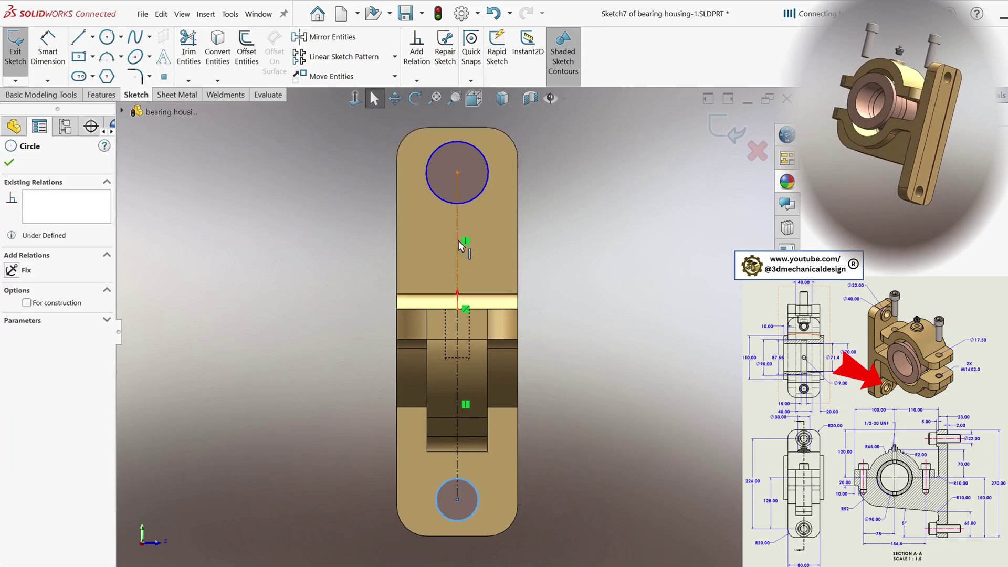
ctrl+click(478, 194)
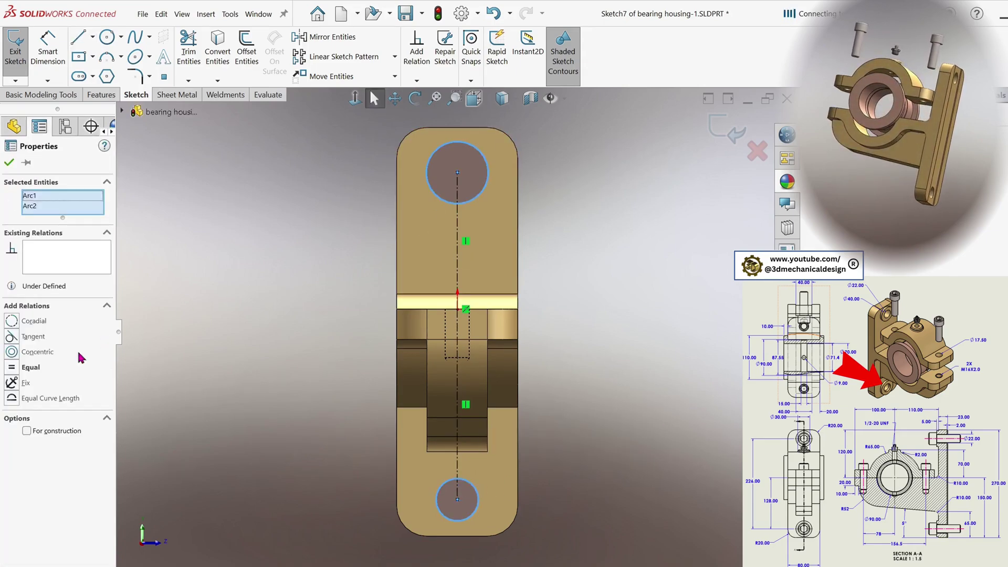
click(23, 369)
click(222, 359)
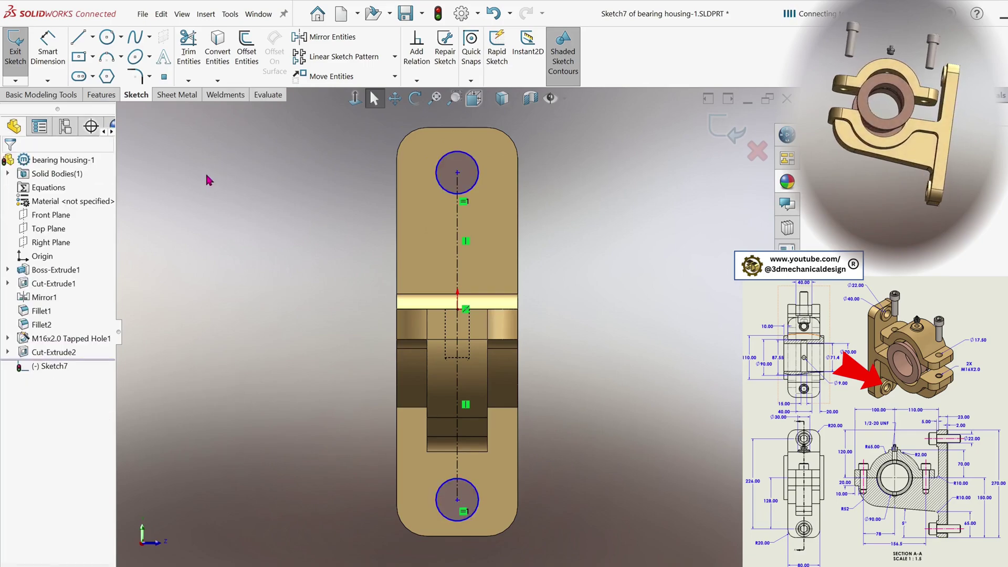
Dimension the upper circle on the mounting plate with a diameter of 40 mm
key(s)
click(367, 235)
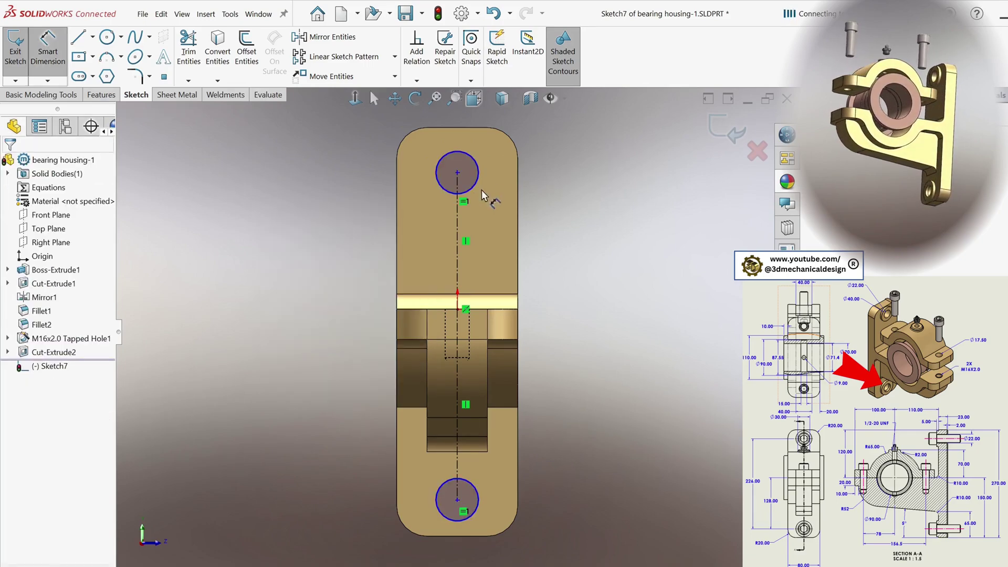
click(476, 182)
click(583, 217)
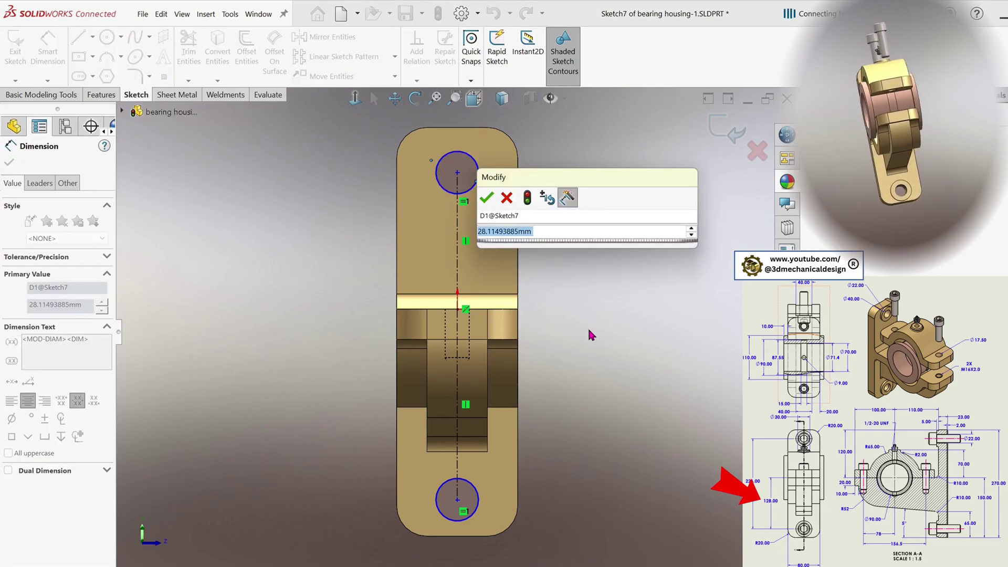
text(40)
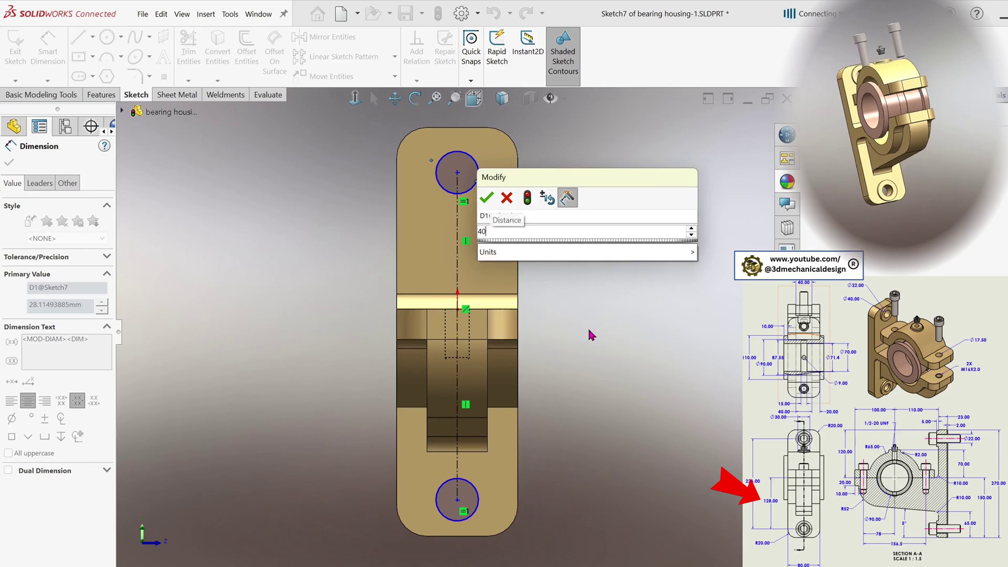
click(488, 198)
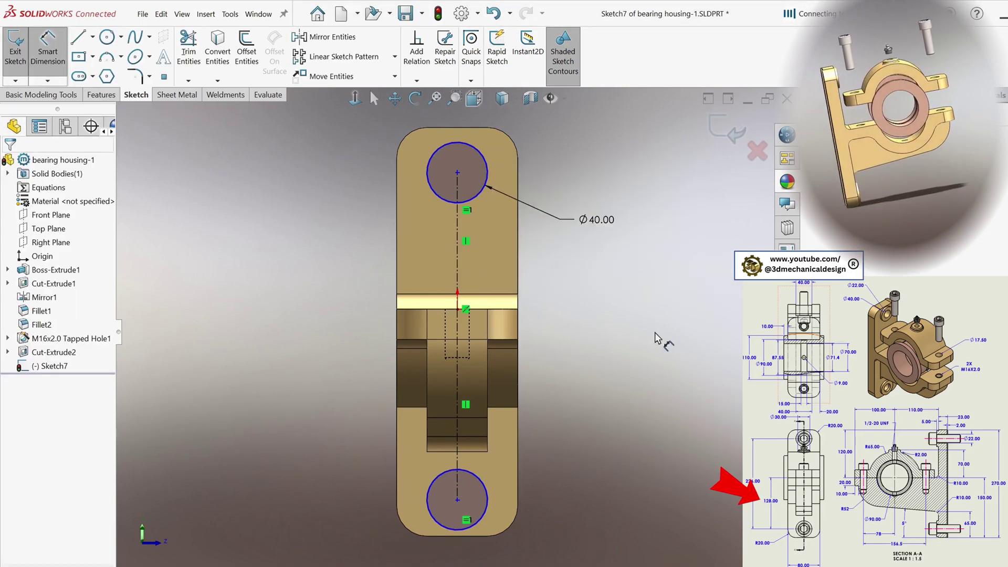
click(456, 310)
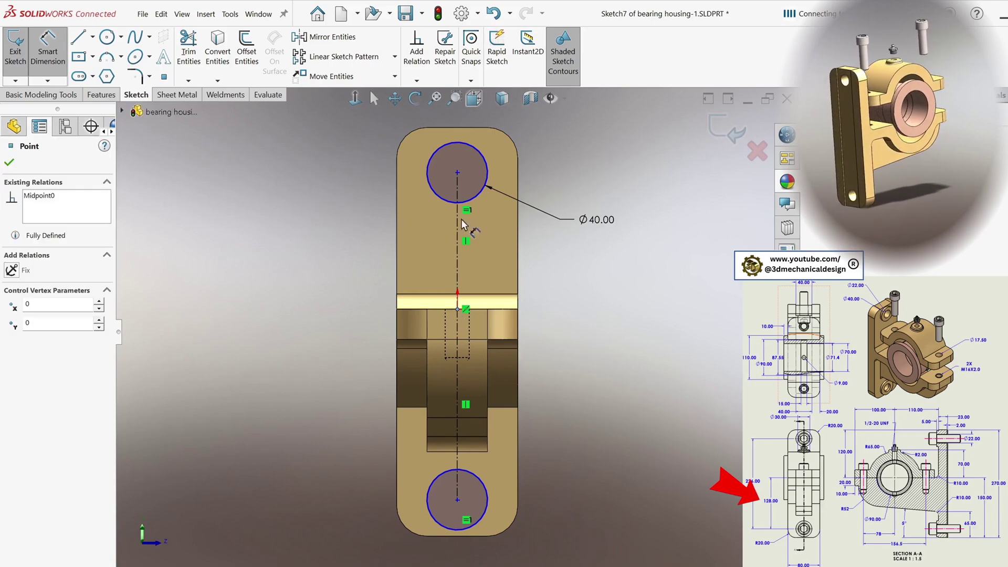
click(458, 174)
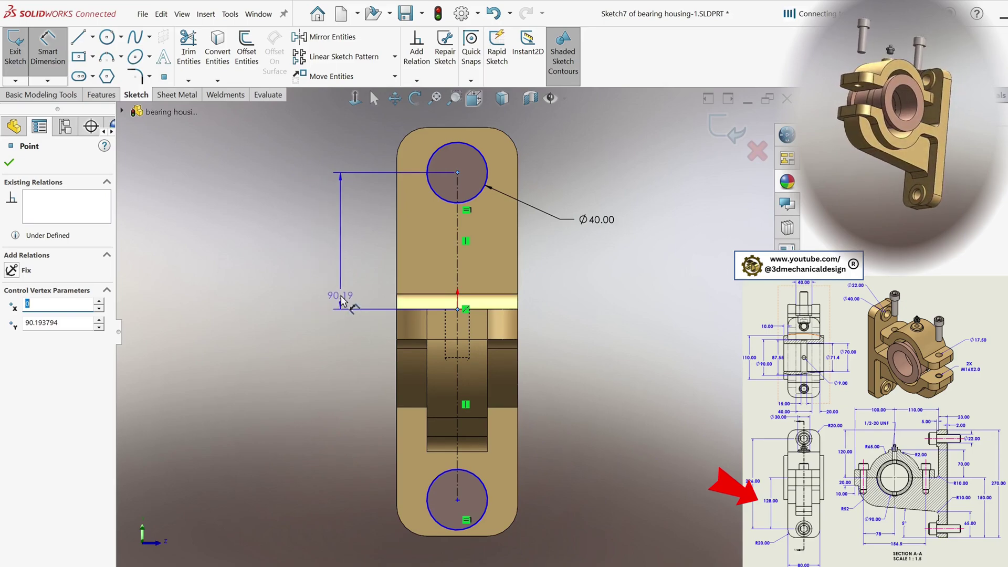
key(Escape)
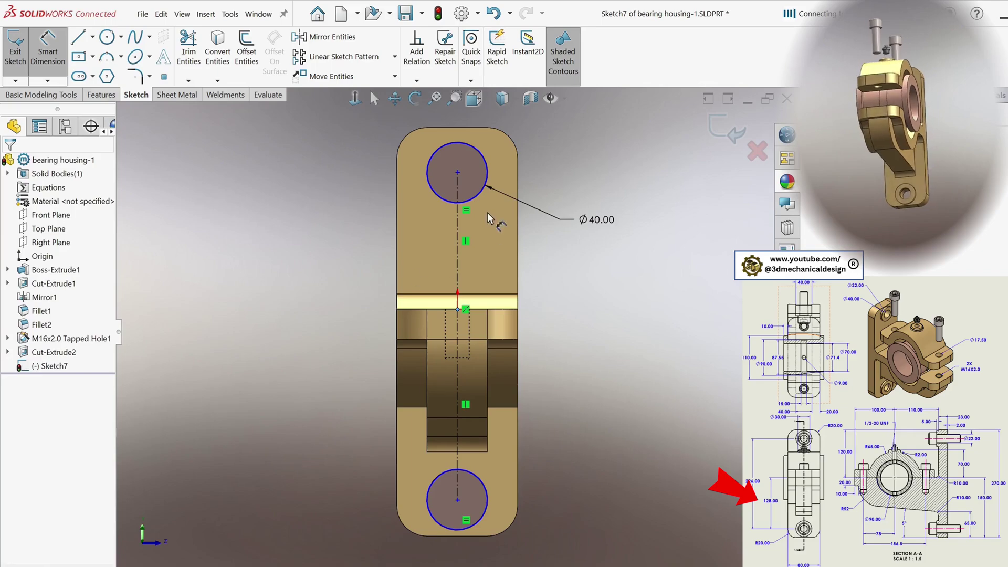
click(457, 172)
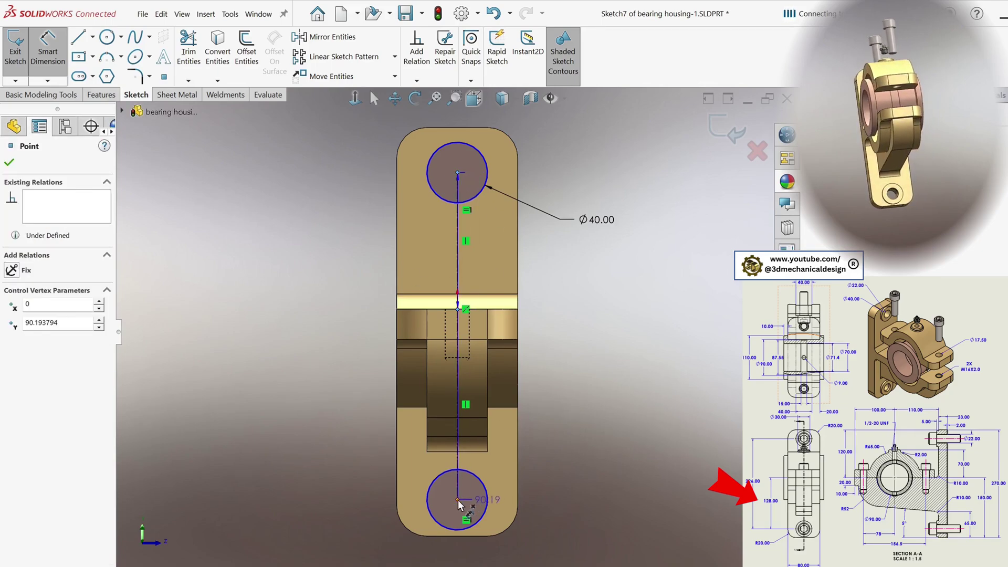
click(458, 308)
click(336, 358)
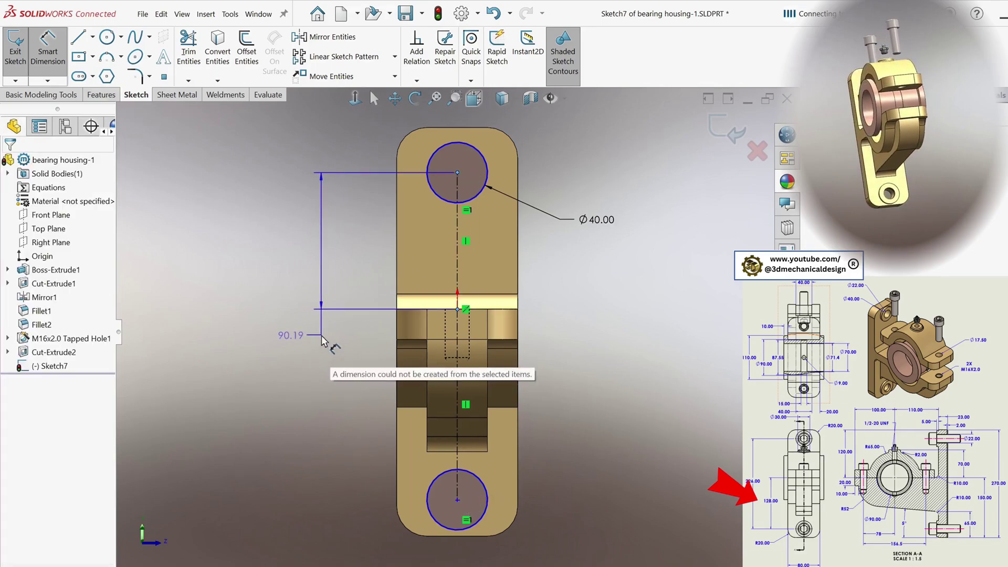
Dimension the vertical distance between the centers of the upper and lower circles as 270 mm
click(457, 500)
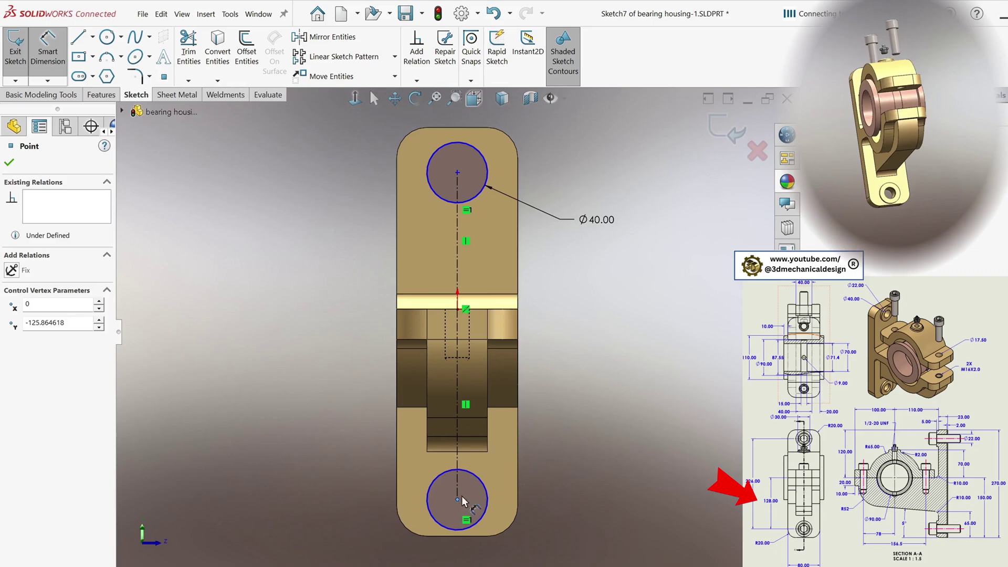
click(458, 172)
click(298, 325)
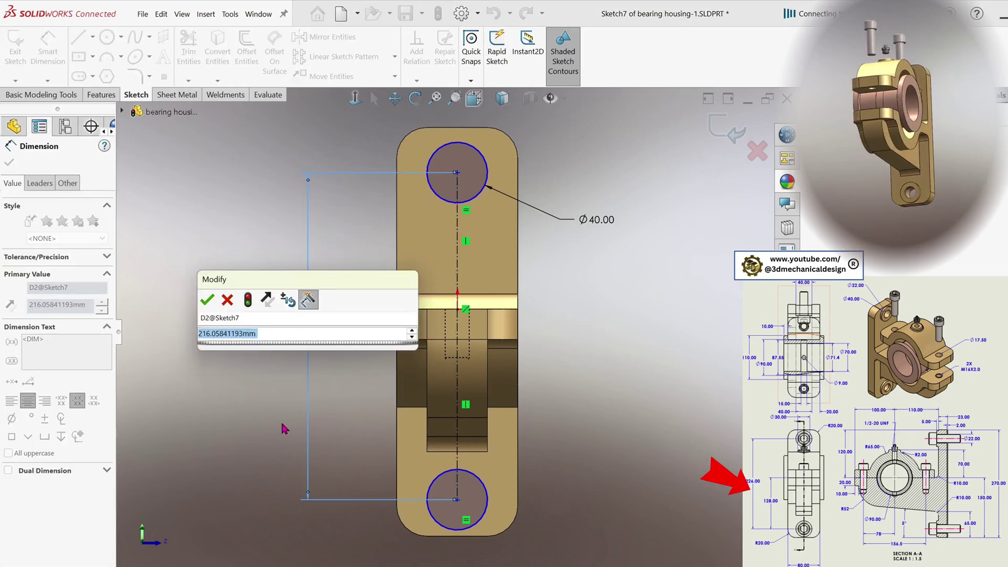
text(2)
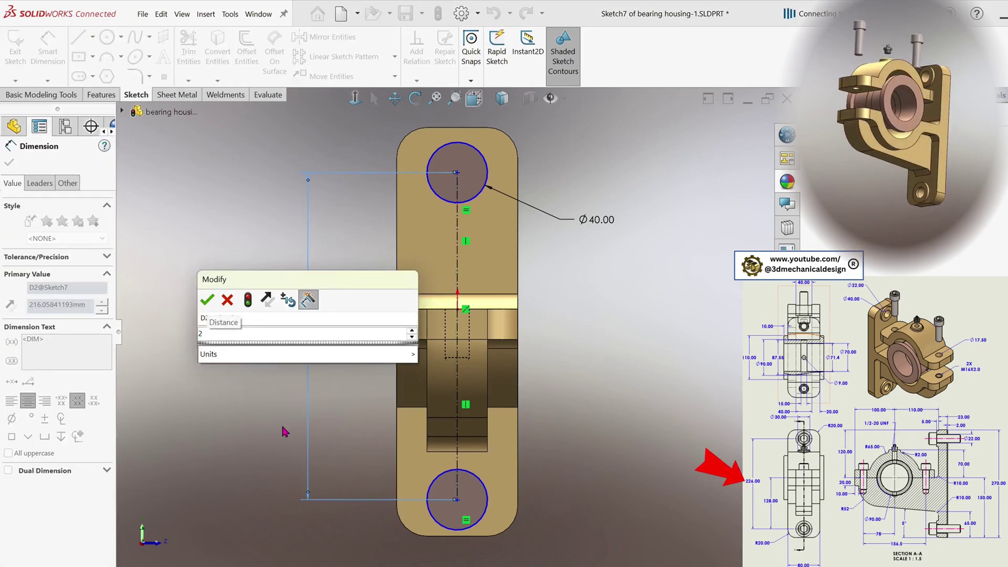
text(70)
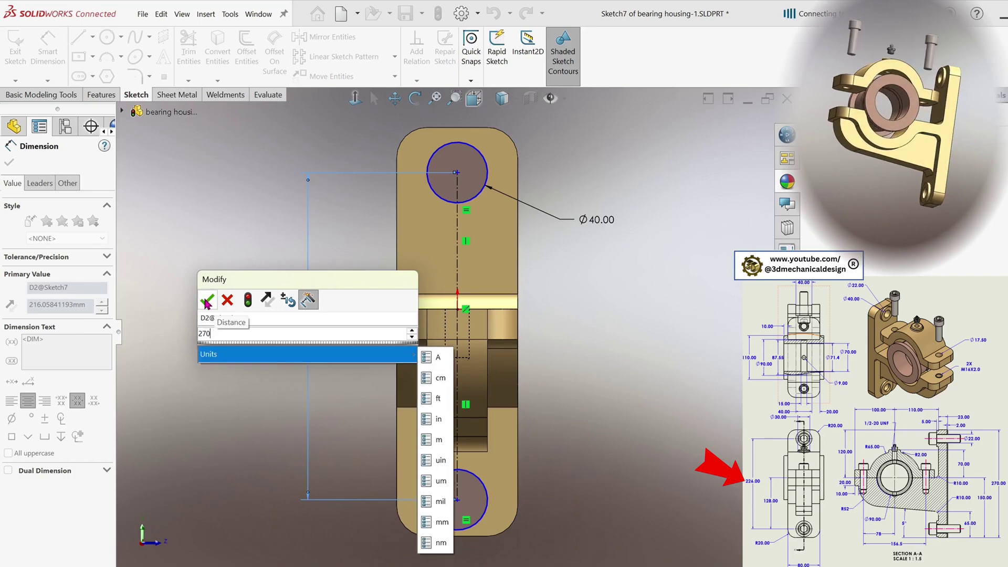
key(Return)
key(f)
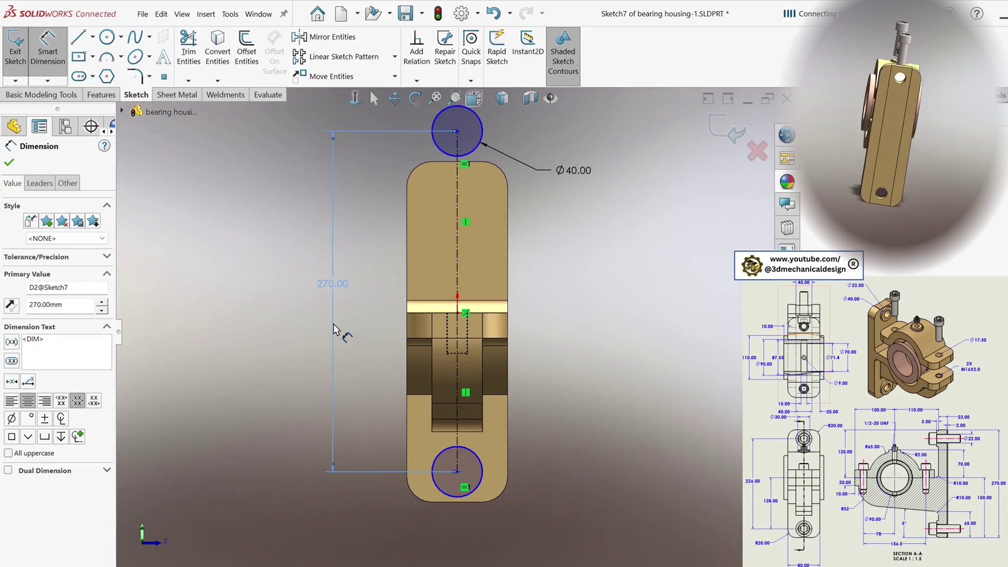
Set the center-to-center distance between the two circles to 226 mm
double_click(334, 286)
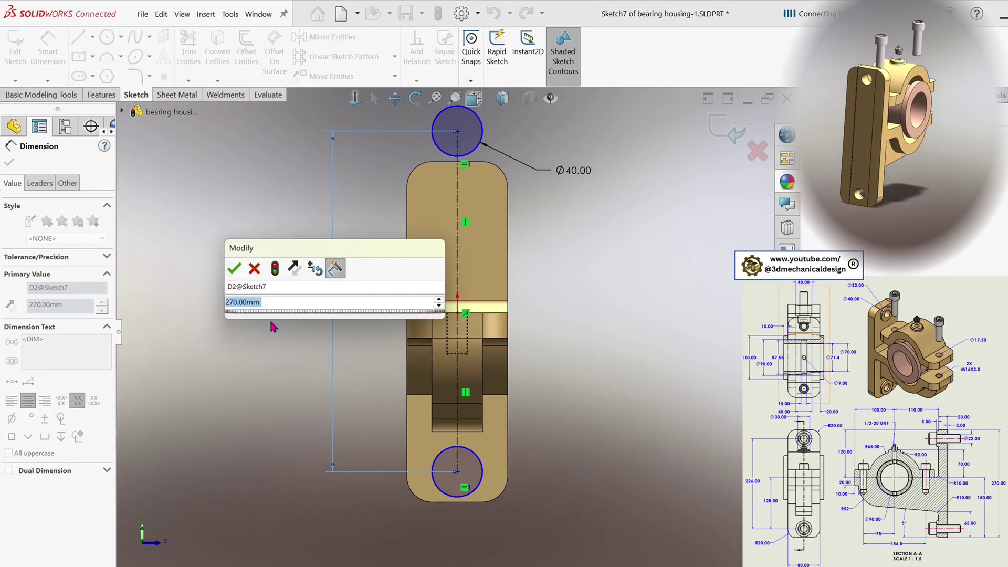
text(226)
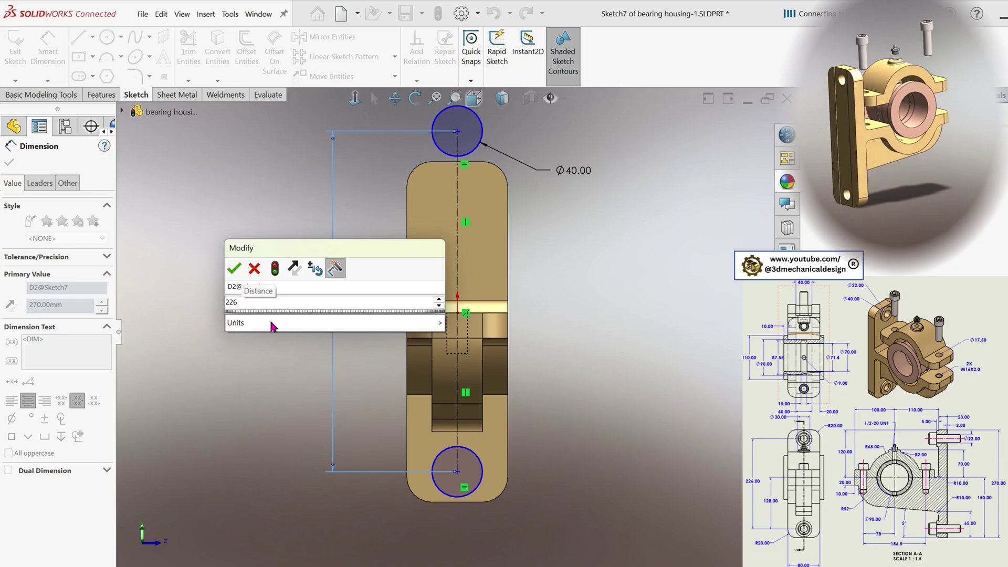
click(235, 269)
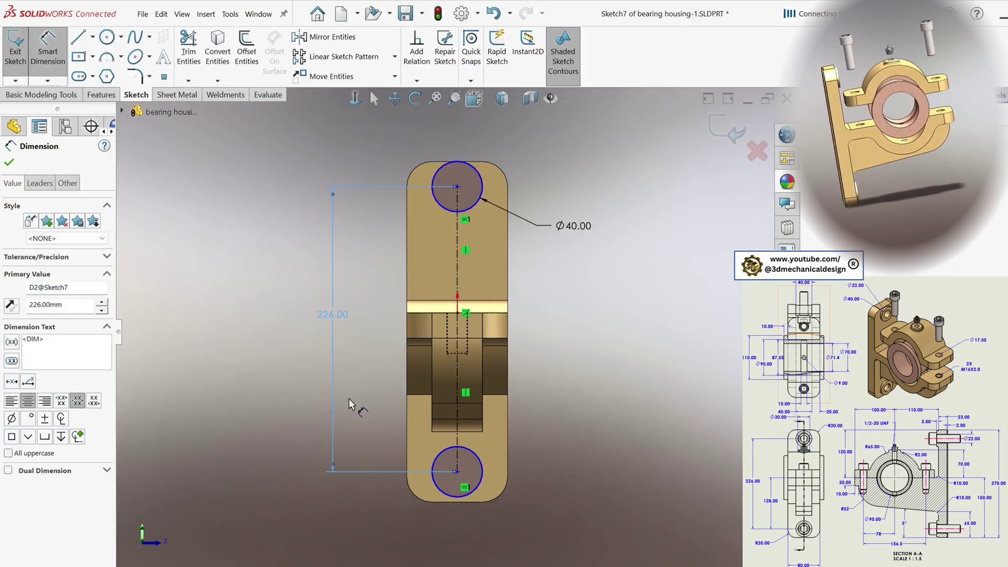
Dimension the vertical distance from the origin to the lower circle's center as 127 mm
click(457, 472)
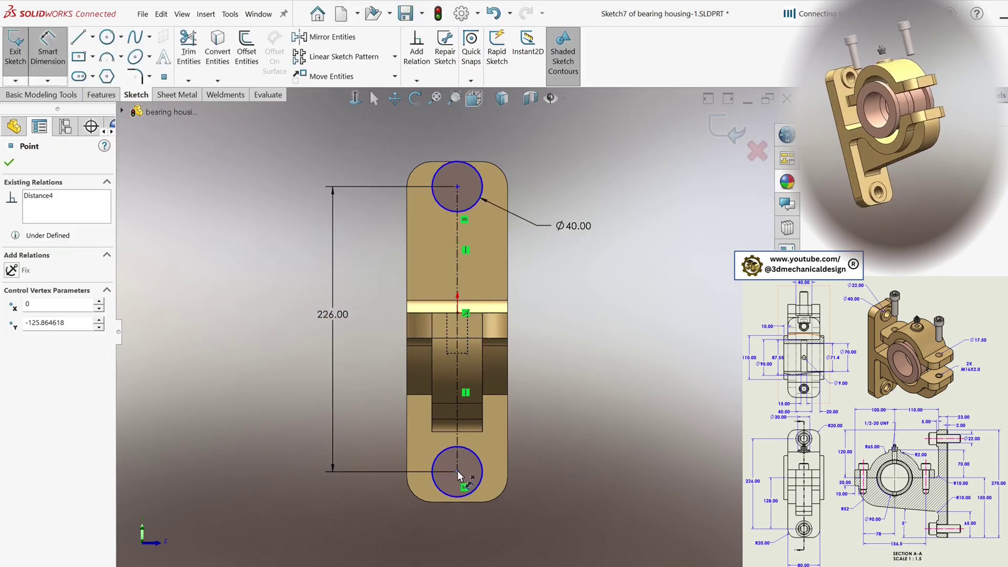
click(457, 314)
click(380, 377)
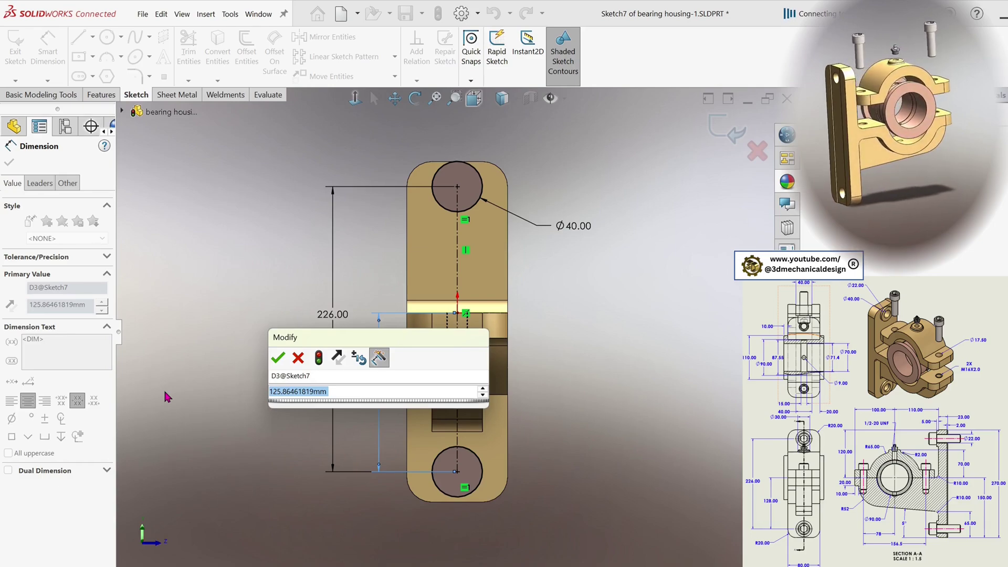
text(127)
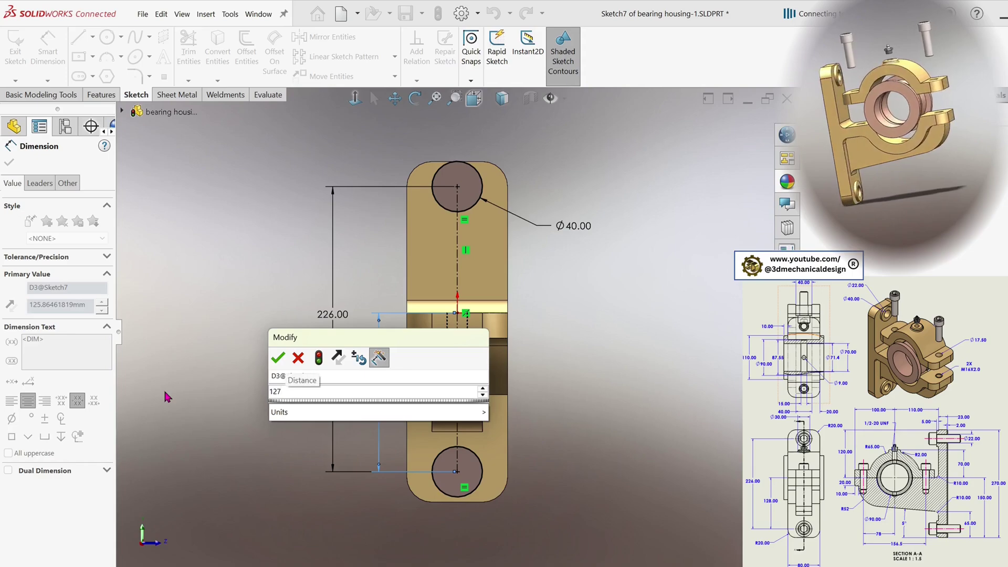
click(279, 360)
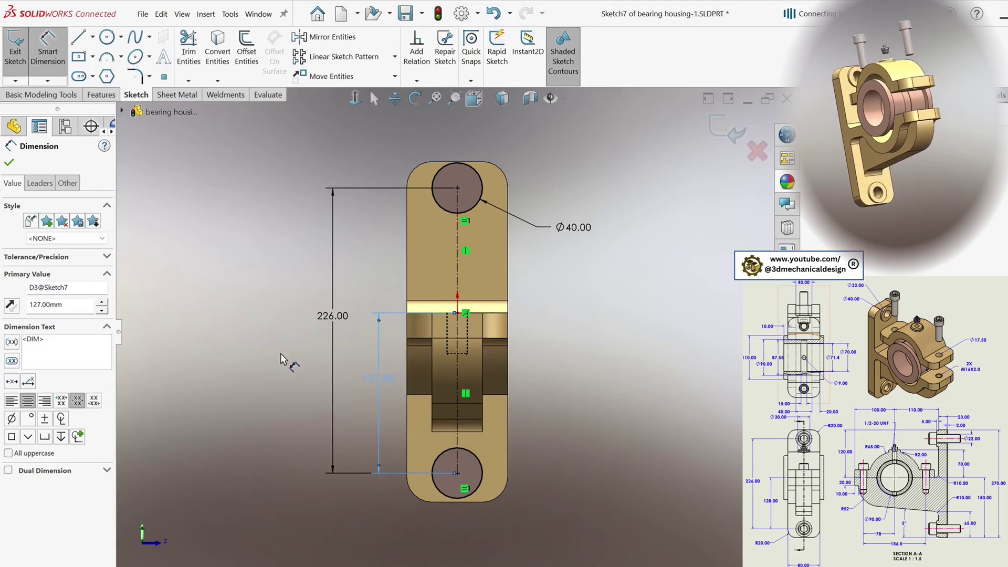
key(Escape)
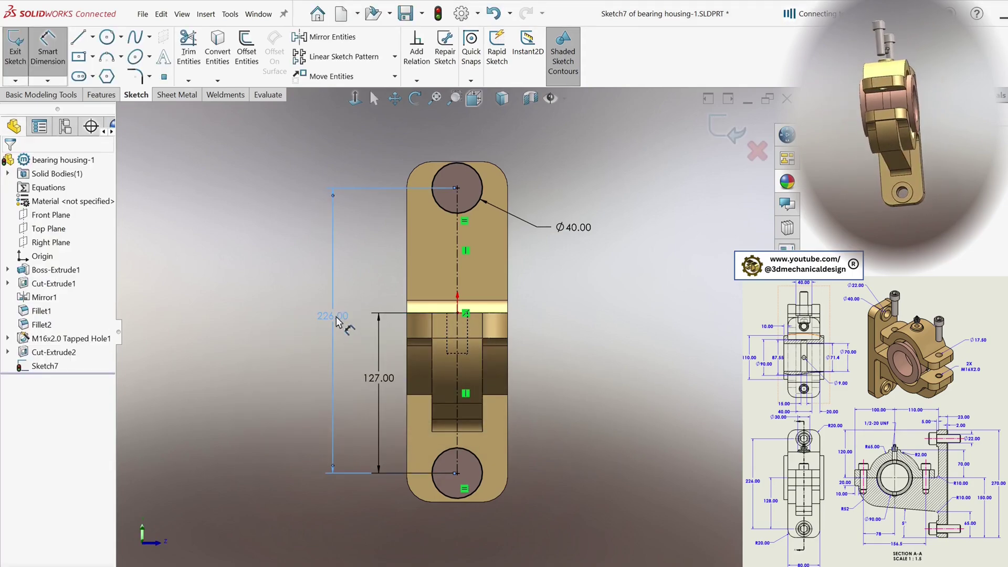
double_click(336, 316)
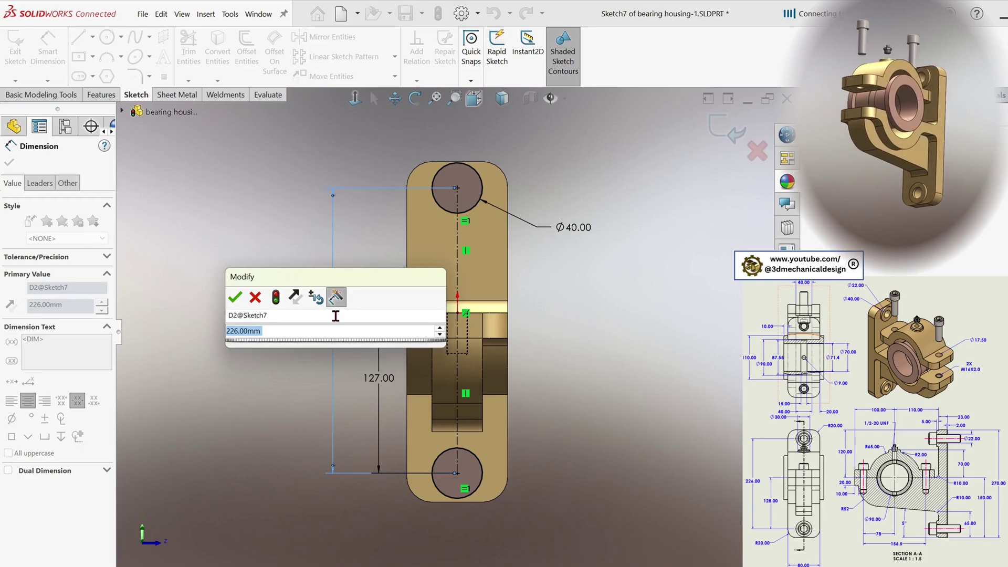
click(235, 297)
key(Escape)
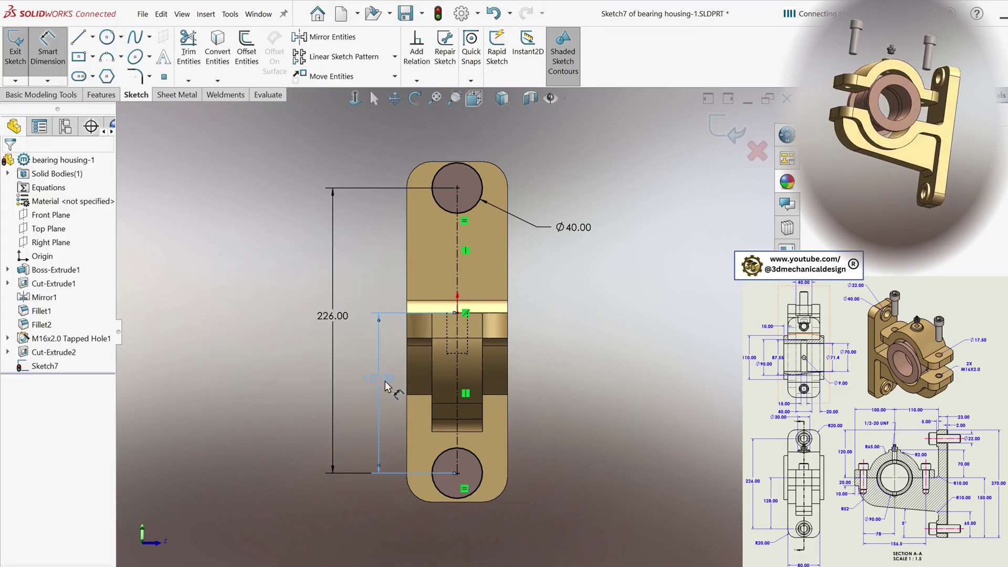
Set the distance from the origin to the lower circle's center to 128 mm
double_click(386, 385)
text(128)
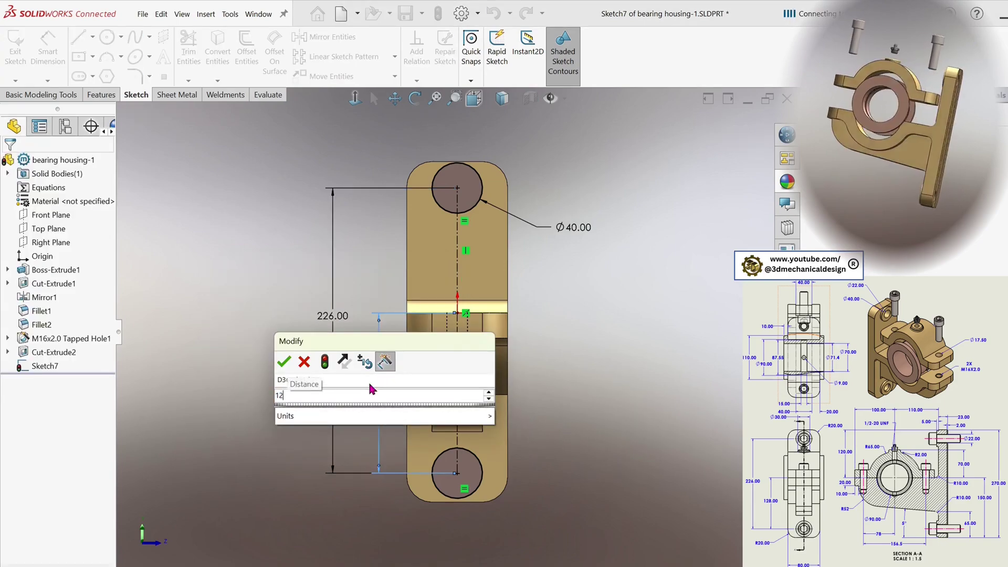
click(284, 361)
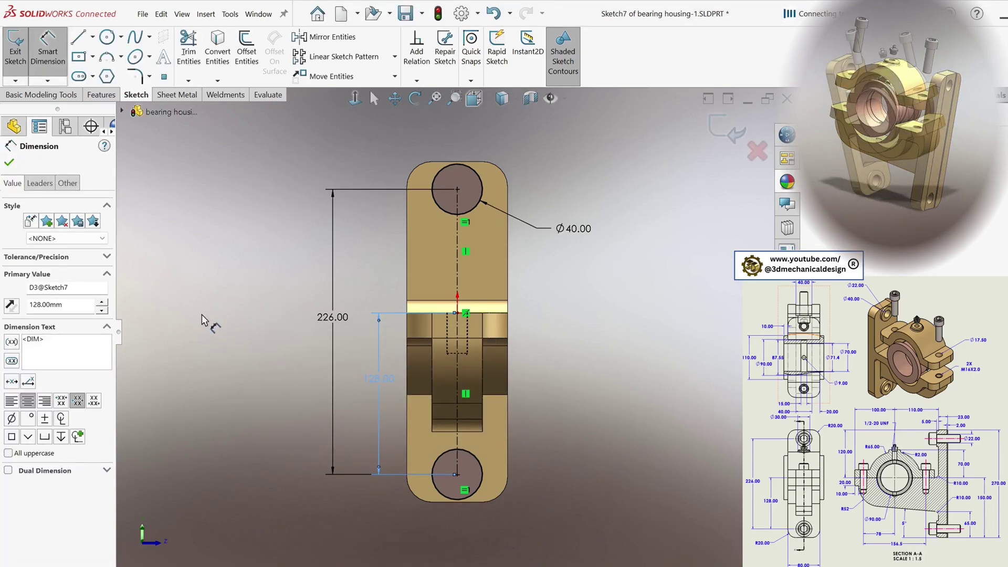
Extrude both circles on the mounting plate as 5 mm Mid Plane bosses merged with the body
key(s)
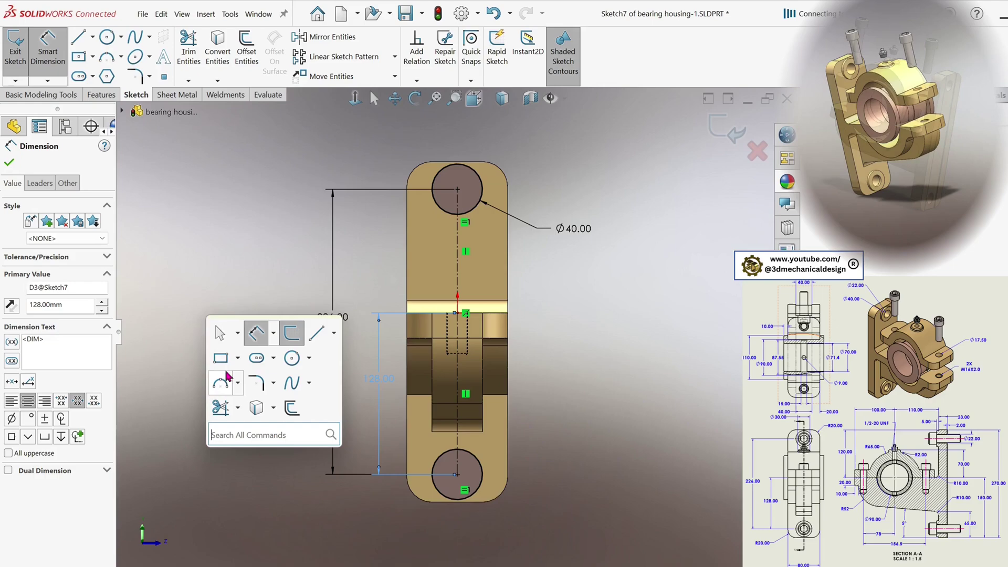
click(183, 342)
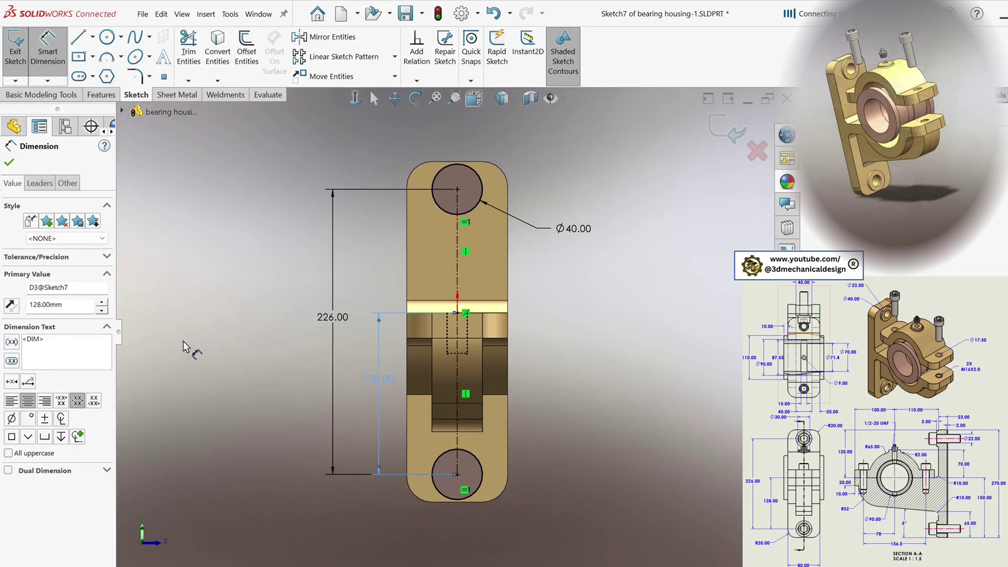
click(101, 96)
click(21, 48)
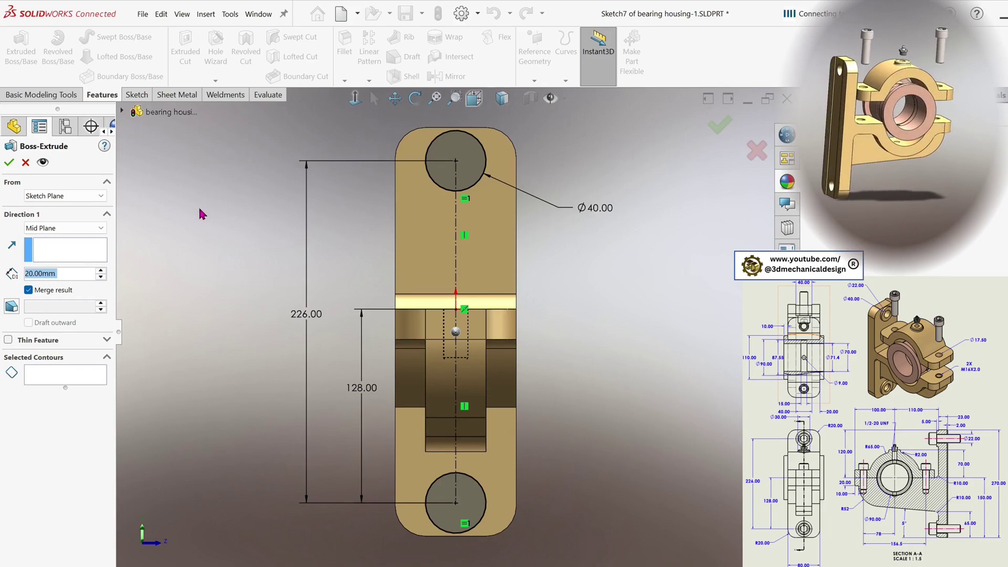
text(5)
key(Return)
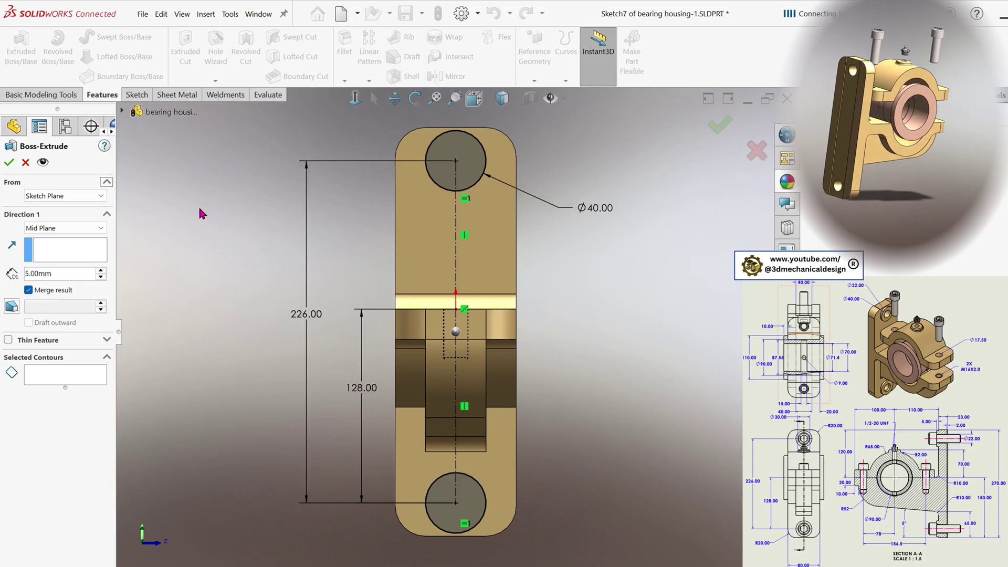
middle_drag(200, 212, 168, 239)
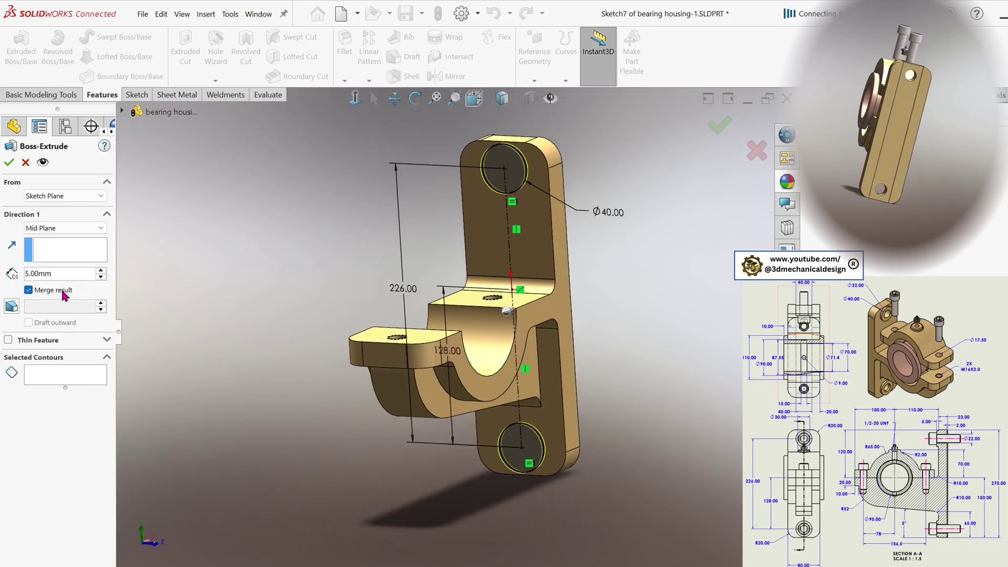
click(9, 162)
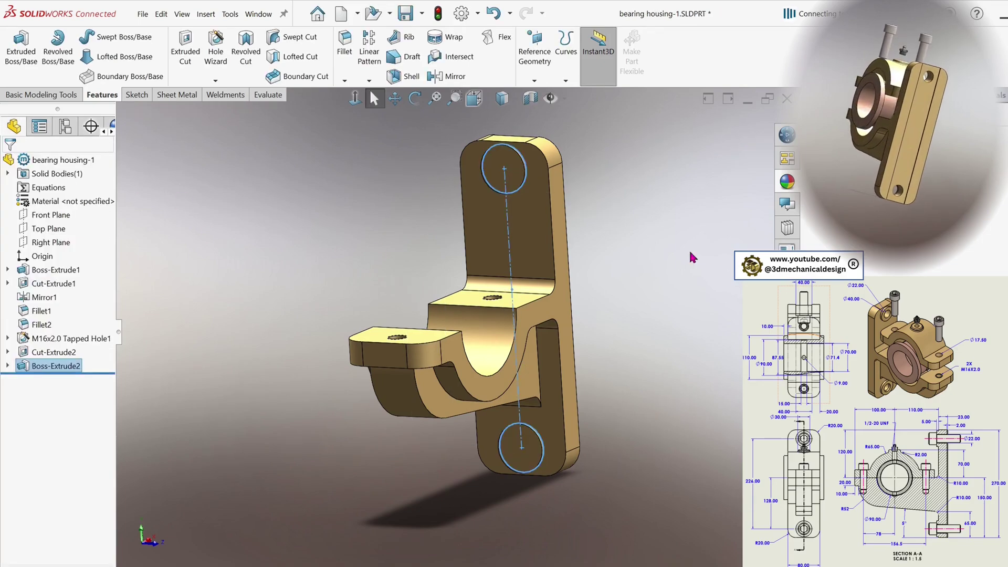
Start a sketch on the front face of the upper round boss and draw a smaller circle at the boss's center
click(503, 164)
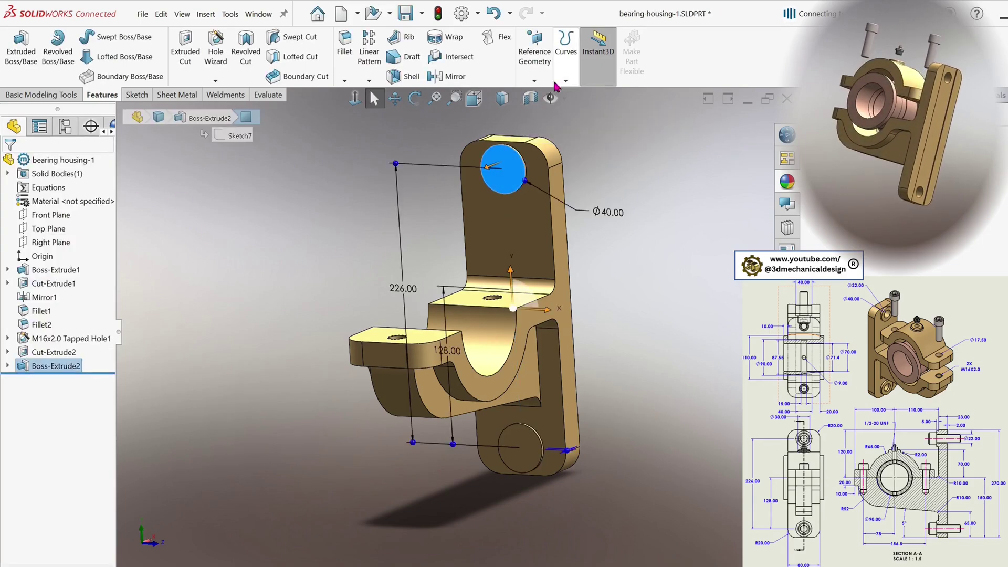
click(356, 100)
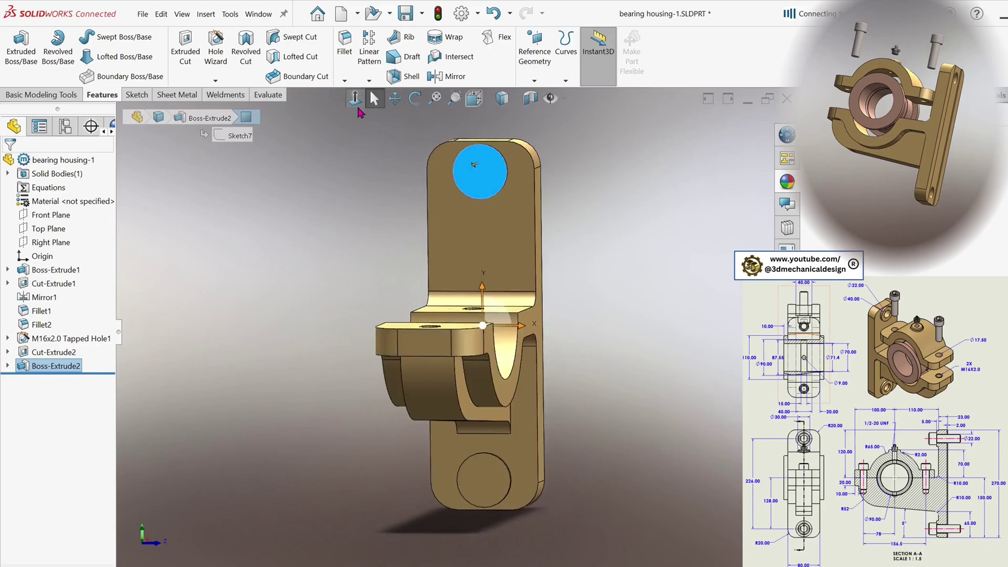
key(s)
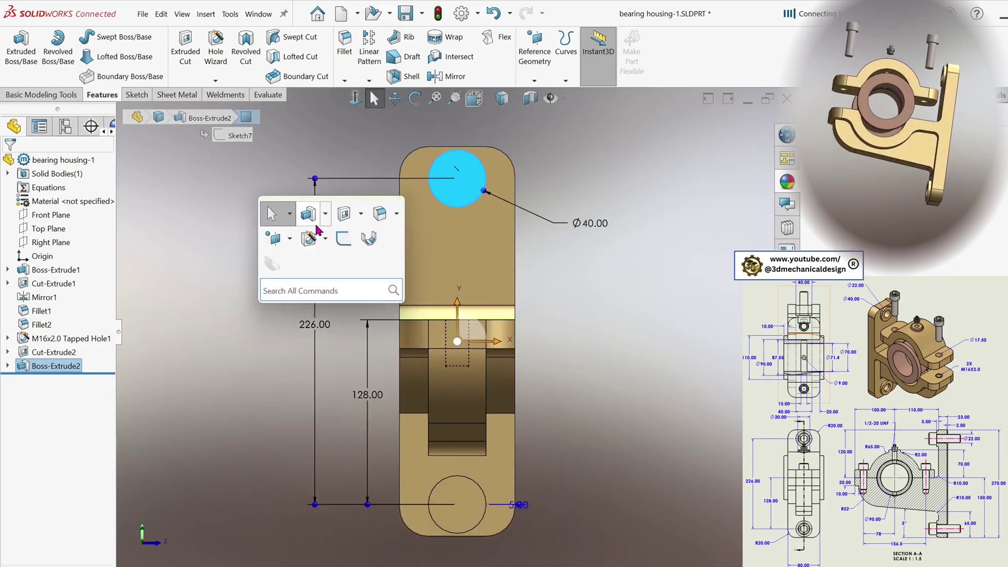
click(345, 238)
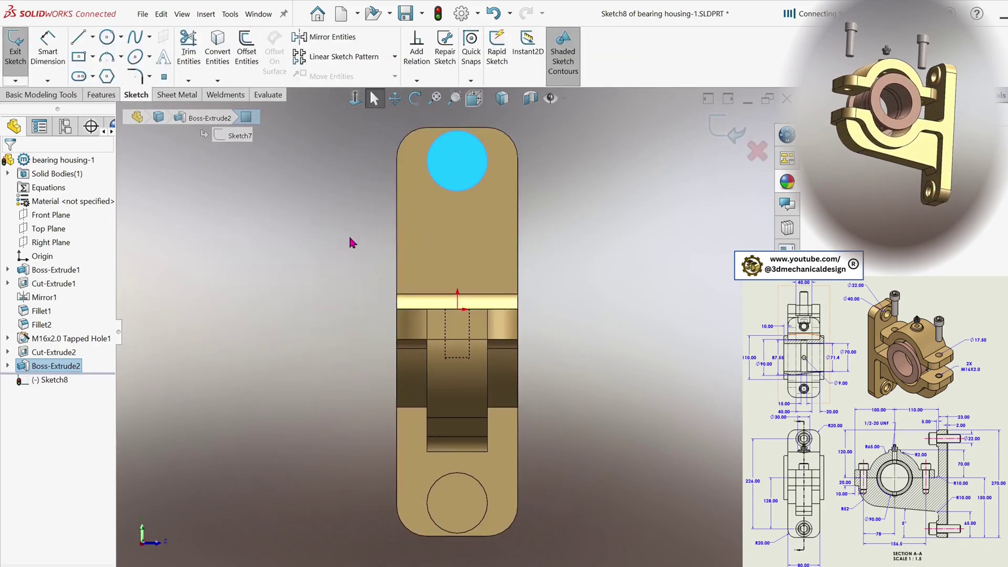
key(s)
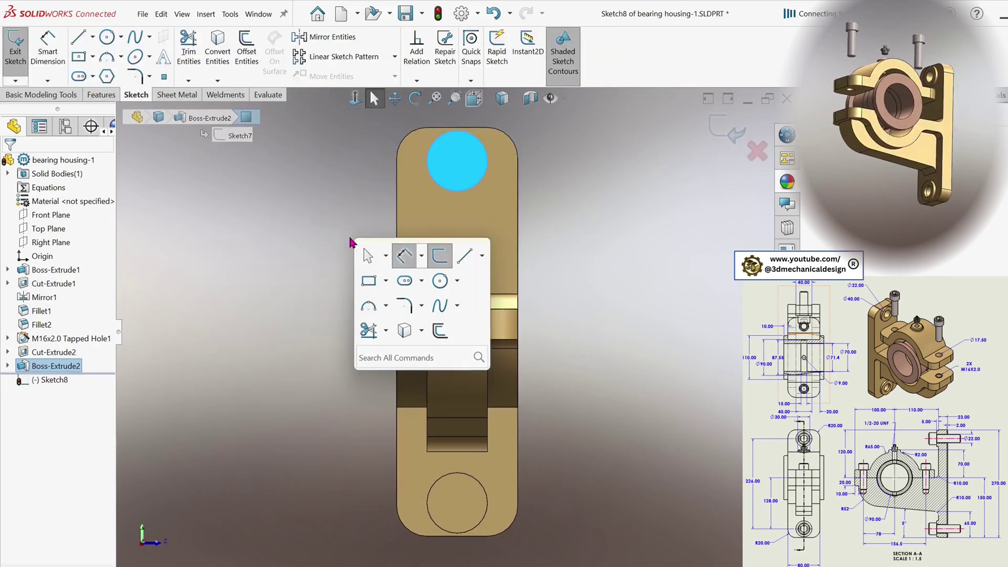
click(443, 281)
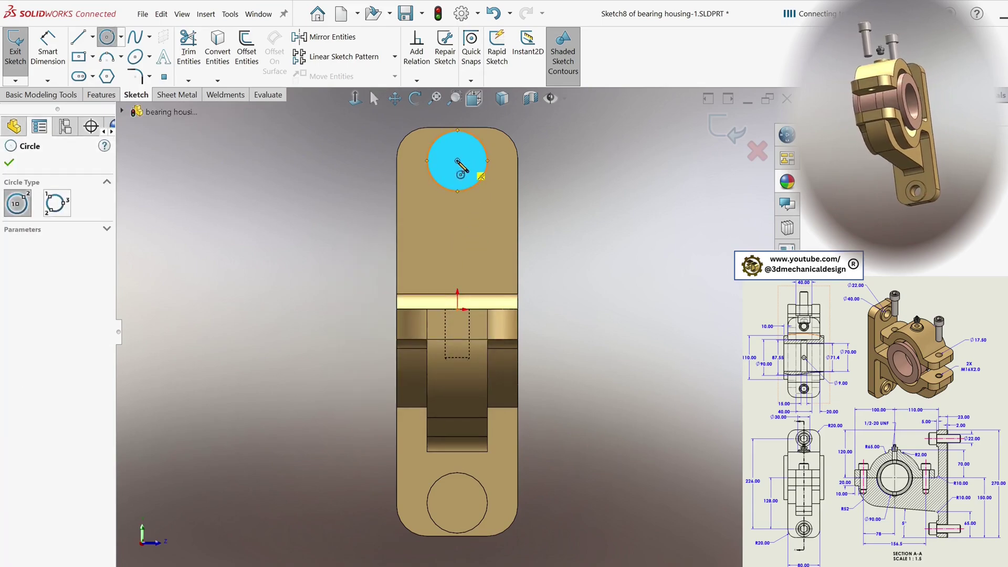
click(458, 161)
click(452, 153)
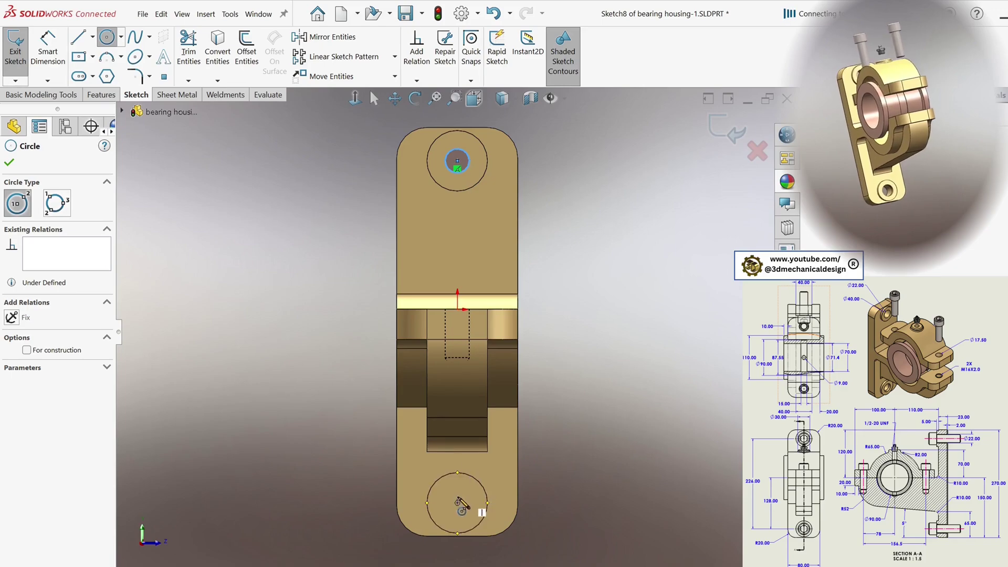
Sketch a second circle about 14 mm in diameter at the center of the lower round boss
click(457, 503)
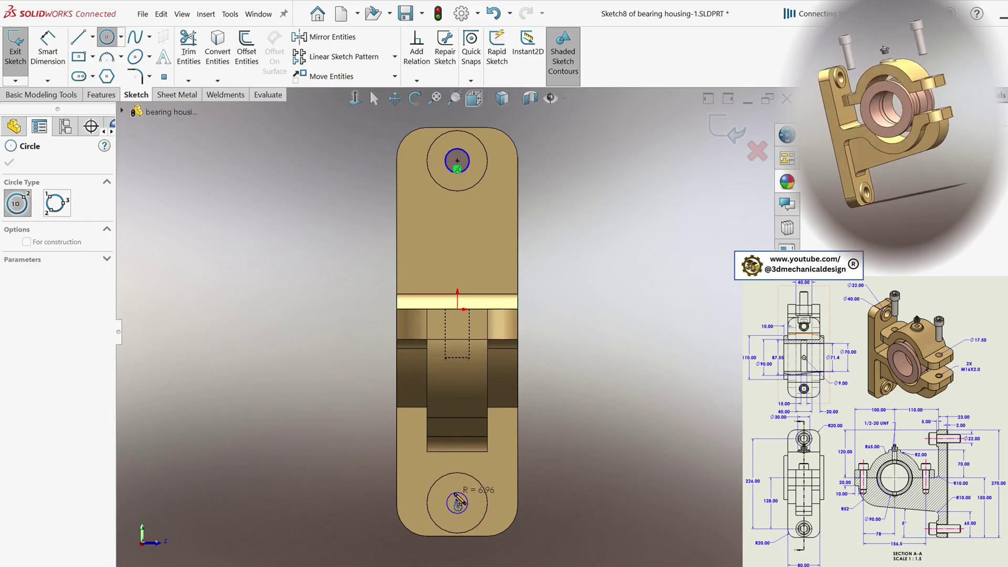
key(Escape)
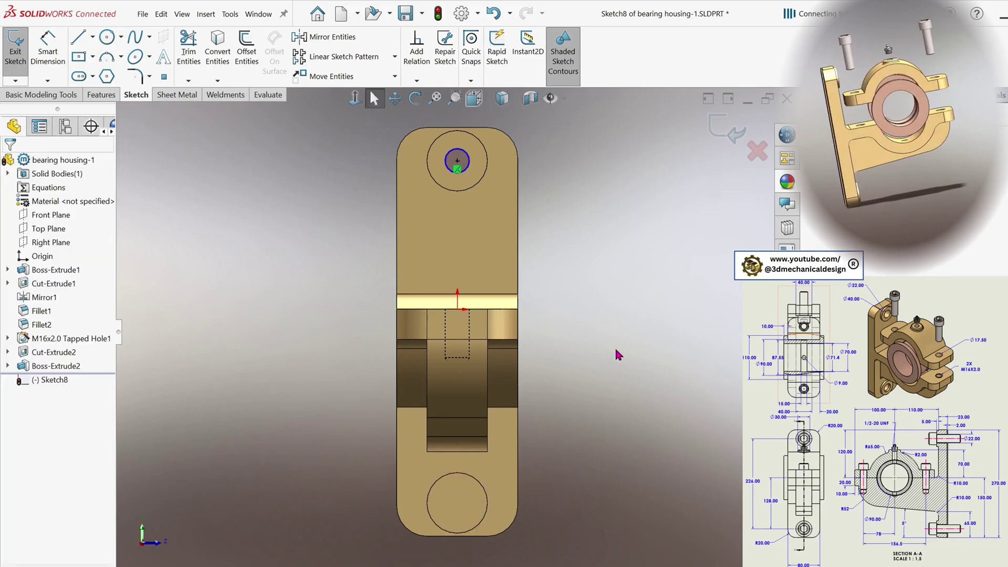
key(s)
click(707, 393)
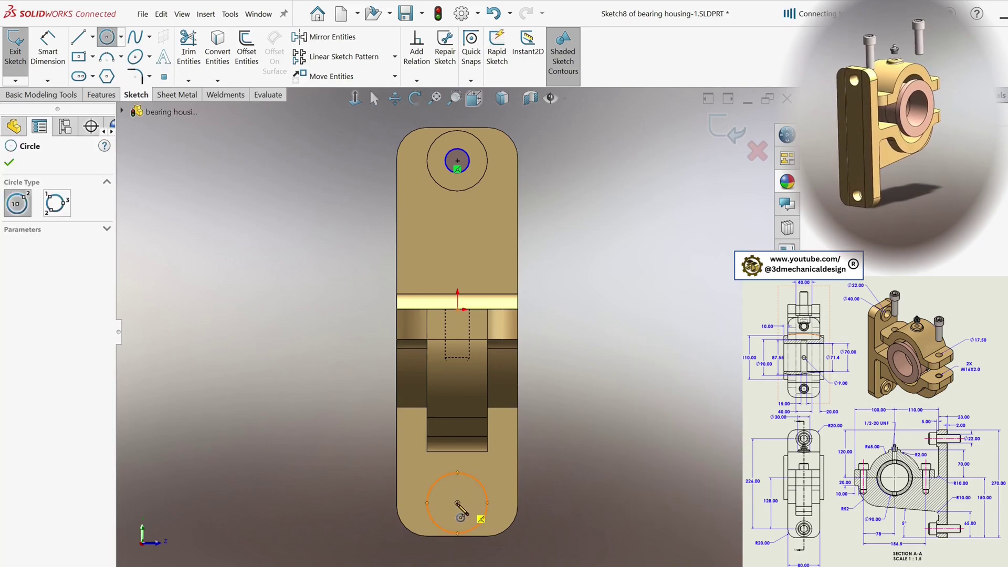
click(458, 503)
click(459, 499)
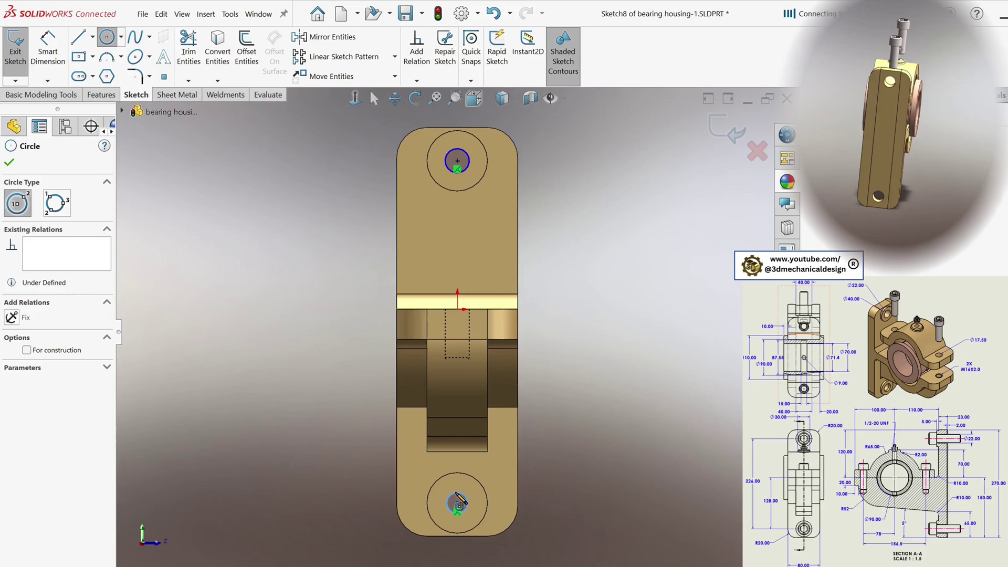
key(Escape)
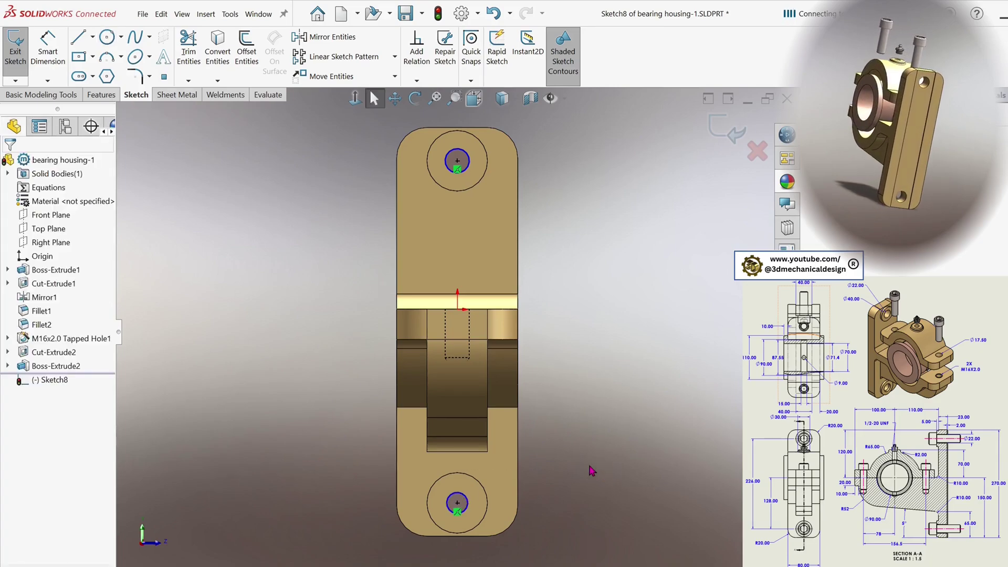
Add an Equal relation between the two hole circles on the upper and lower bosses
click(467, 499)
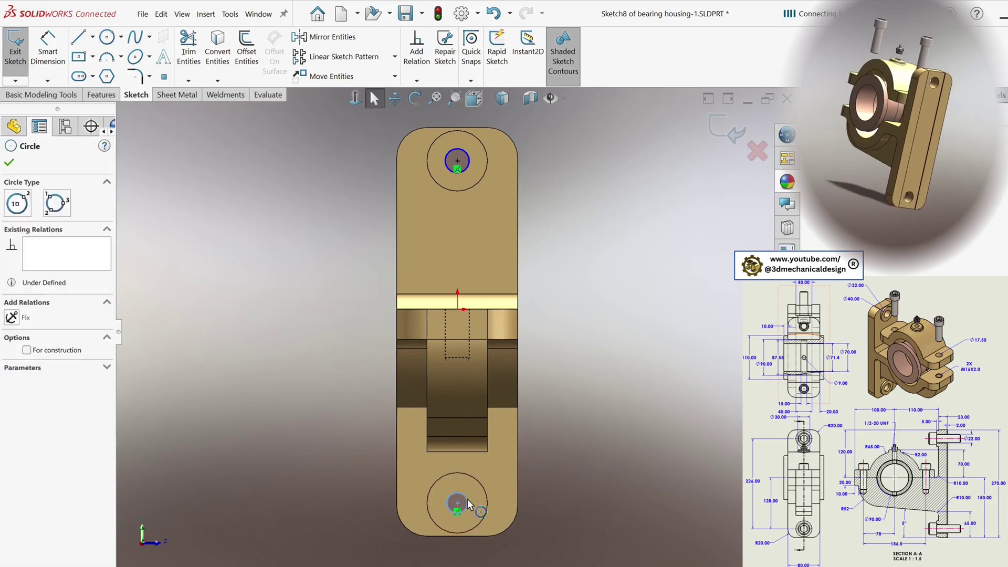
ctrl+click(470, 163)
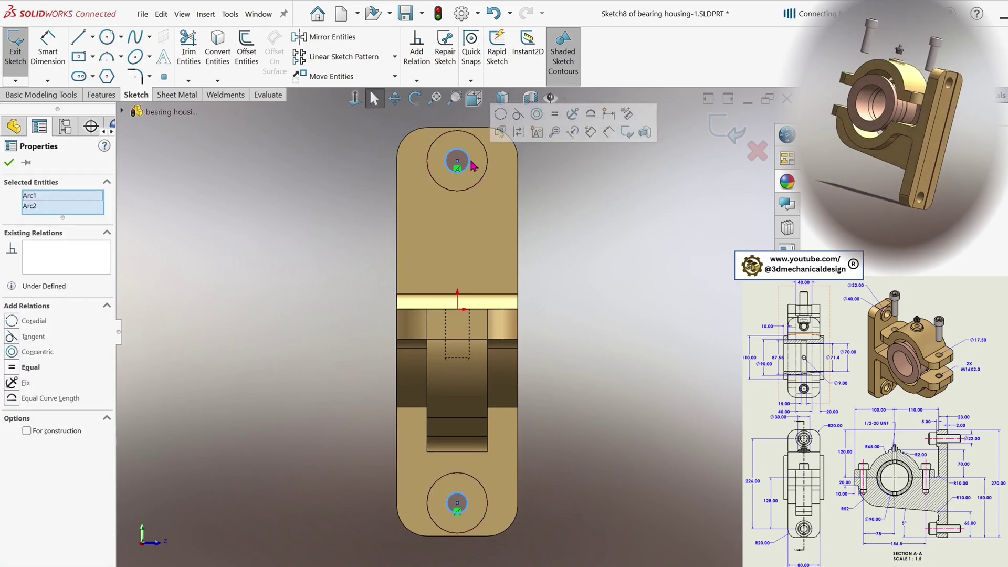
click(15, 372)
Dimension the upper hole circle's diameter as 22 mm
key(s)
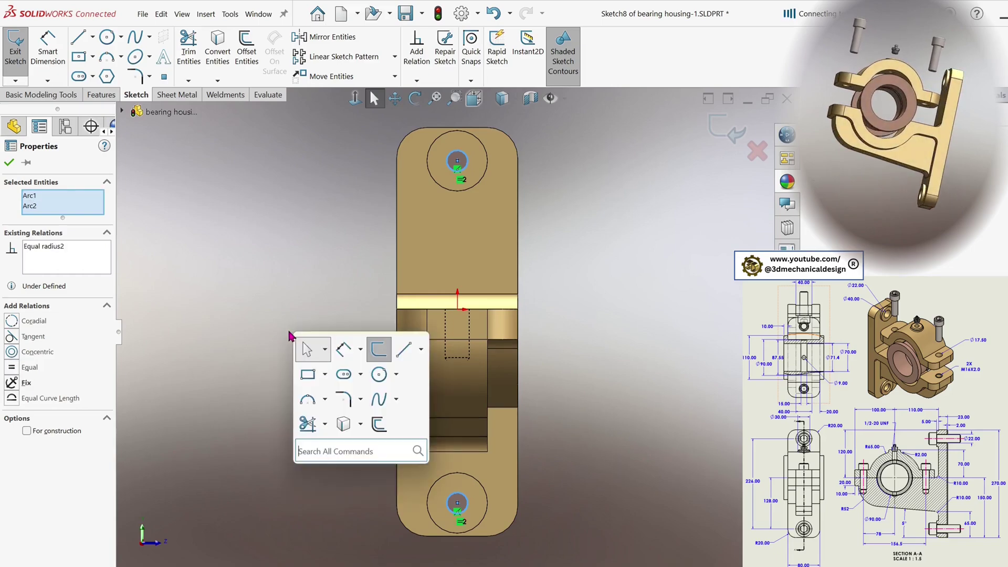
click(342, 350)
click(465, 168)
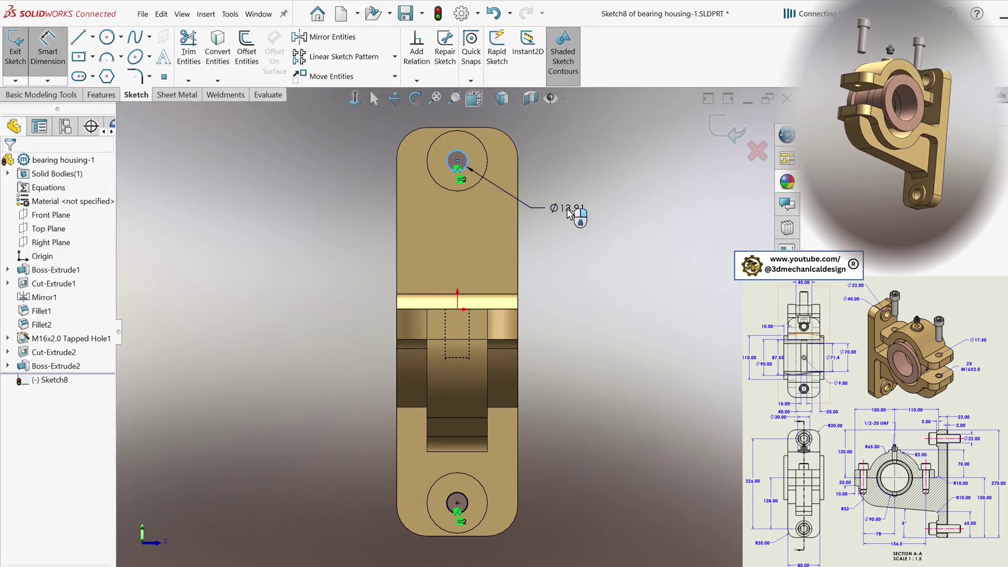
click(569, 213)
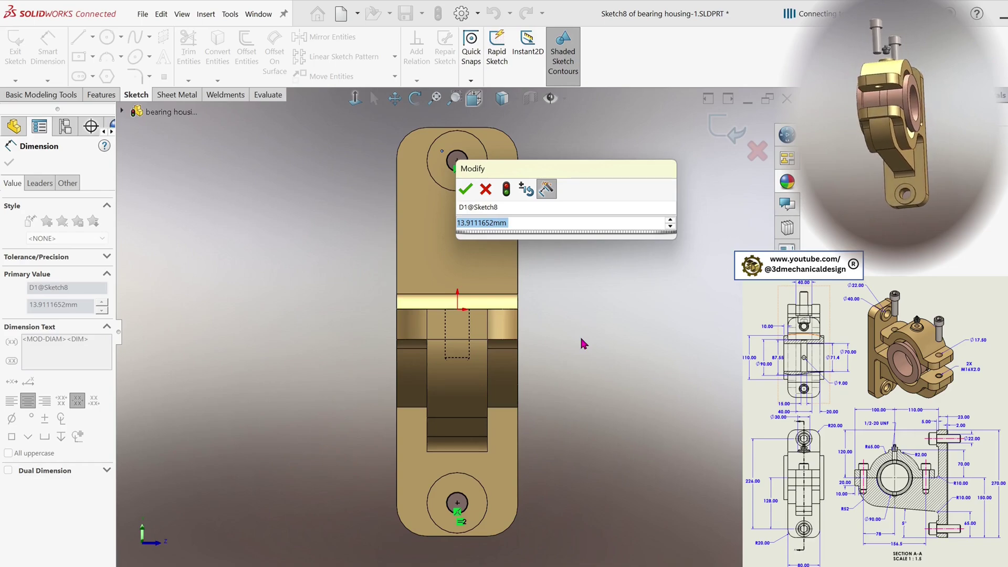
text(22)
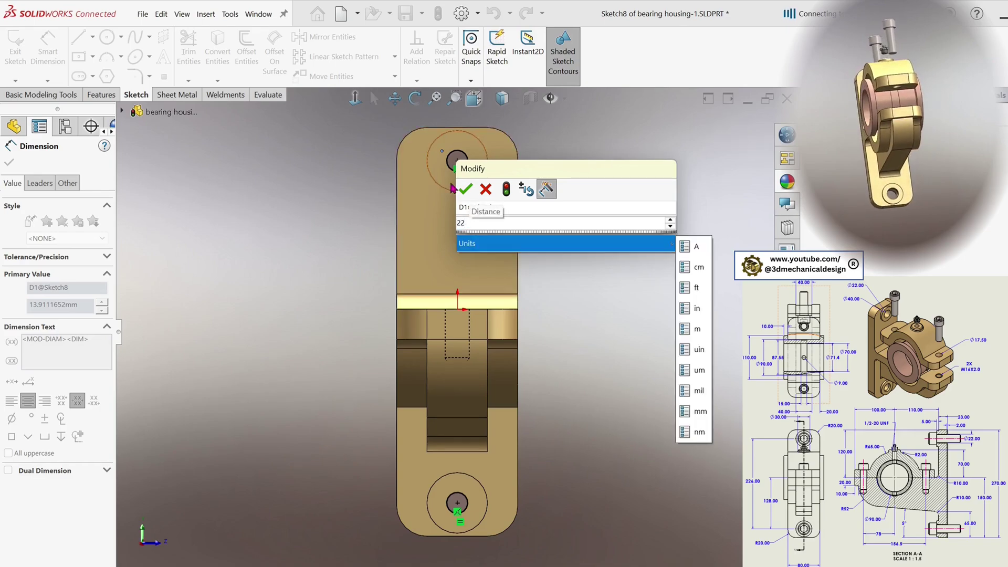
click(464, 188)
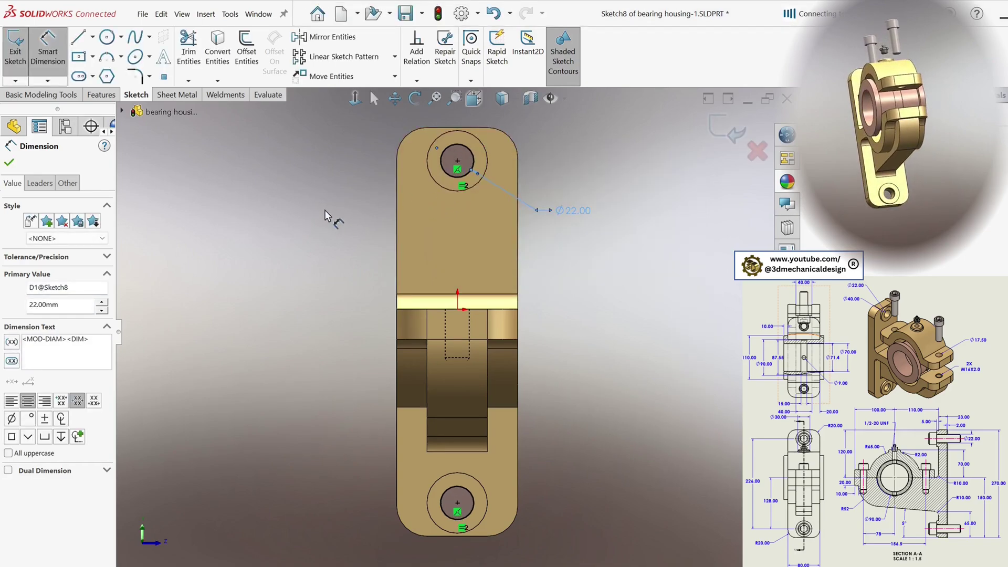
click(9, 162)
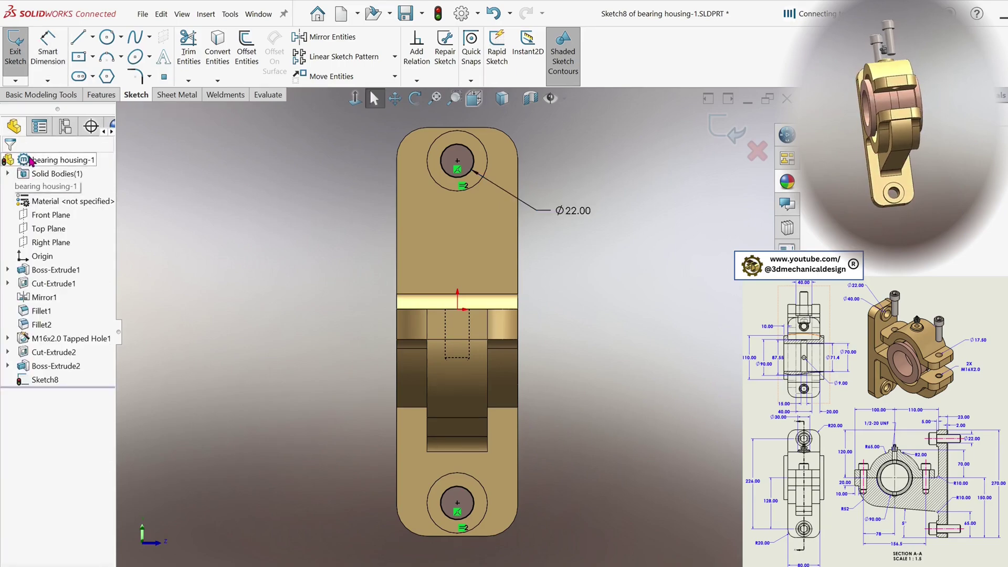
Cut both hole circles through the mounting plate with a Through All Extruded Cut from the sketch plane
click(95, 100)
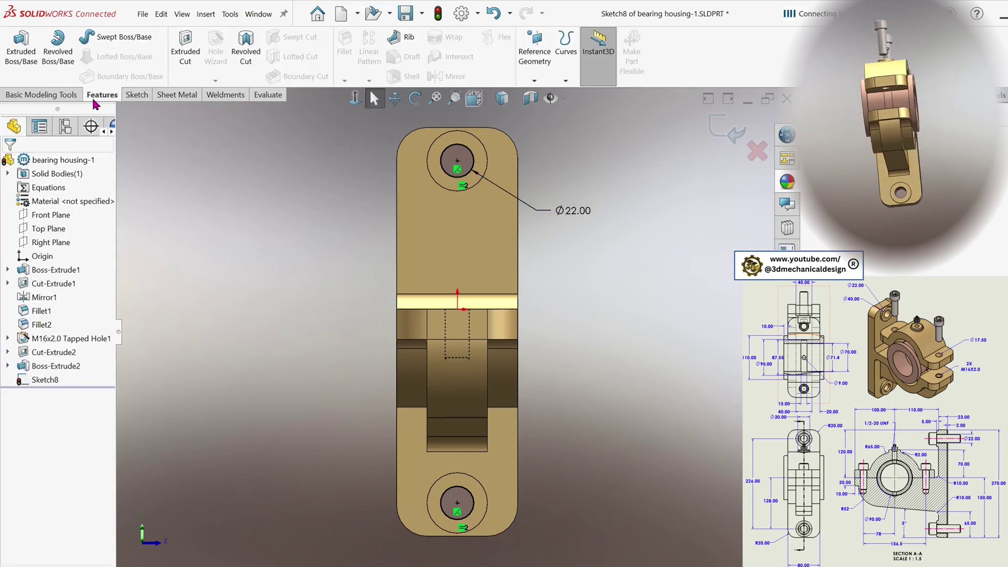
click(185, 50)
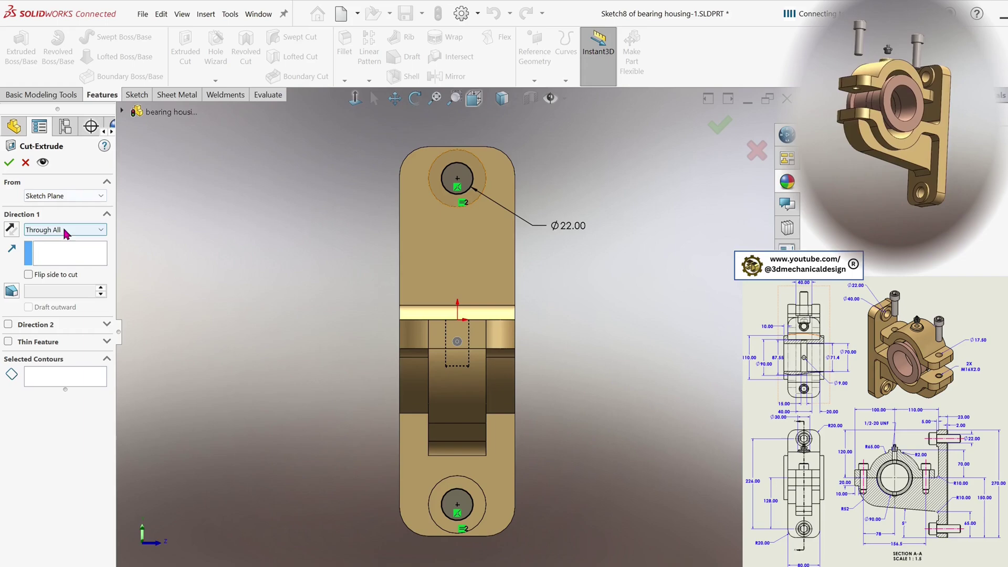
click(51, 236)
click(51, 241)
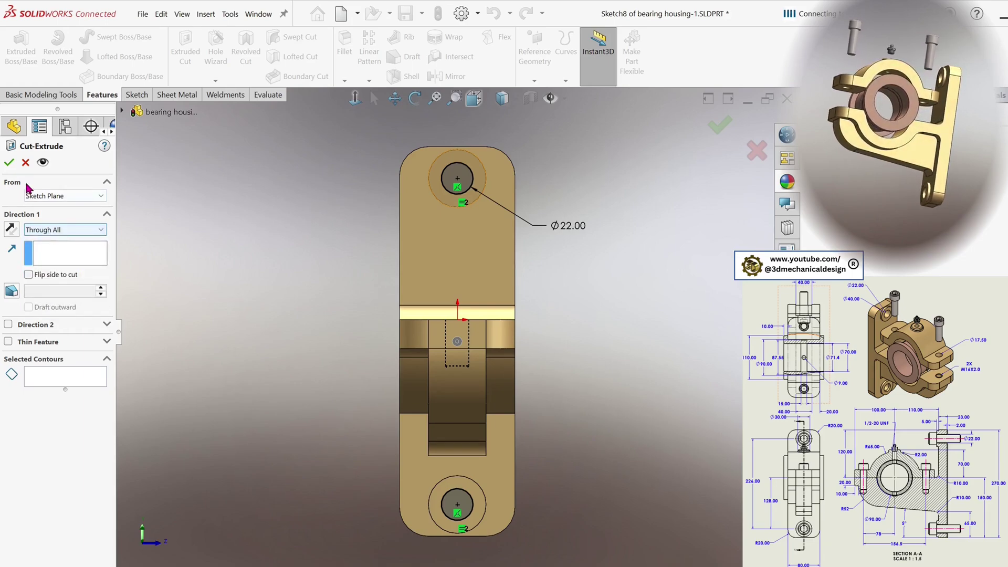
click(13, 165)
Save the bearing housing part with the bolt holes cut
middle_drag(332, 254, 443, 311)
drag(479, 346, 499, 344)
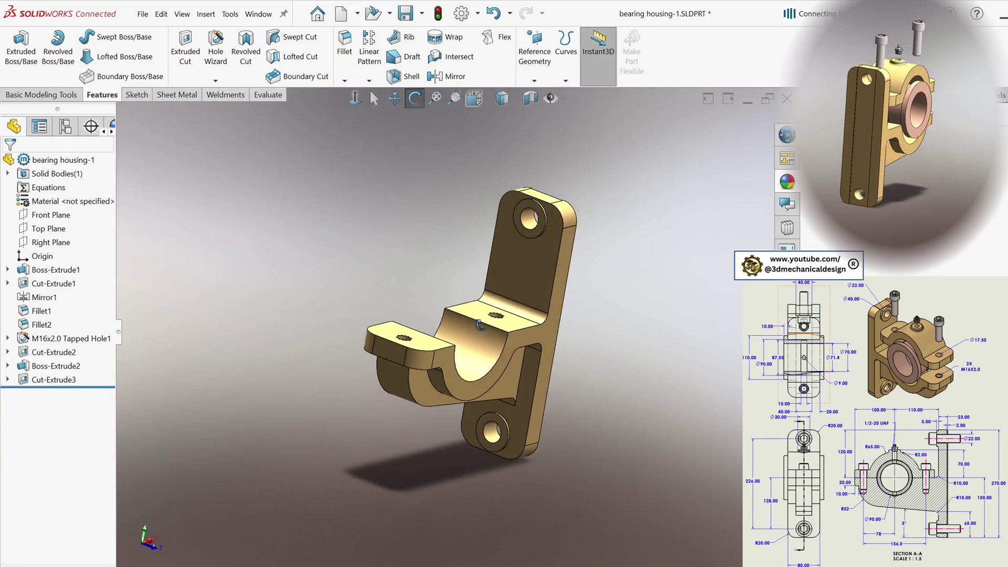
click(374, 97)
click(406, 13)
middle_drag(560, 238, 411, 272)
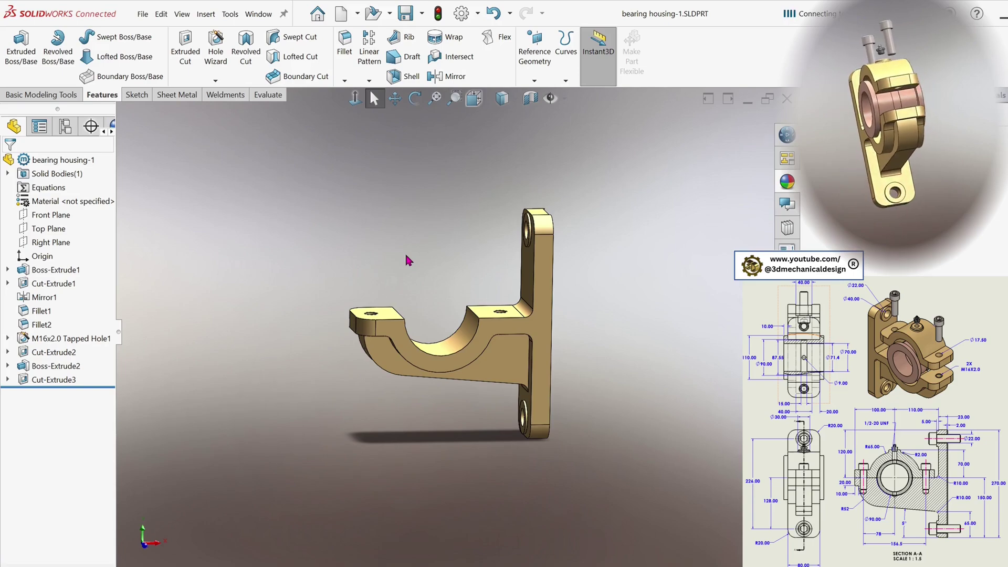
middle_drag(478, 349, 476, 298)
scroll(522, 342, down, 3)
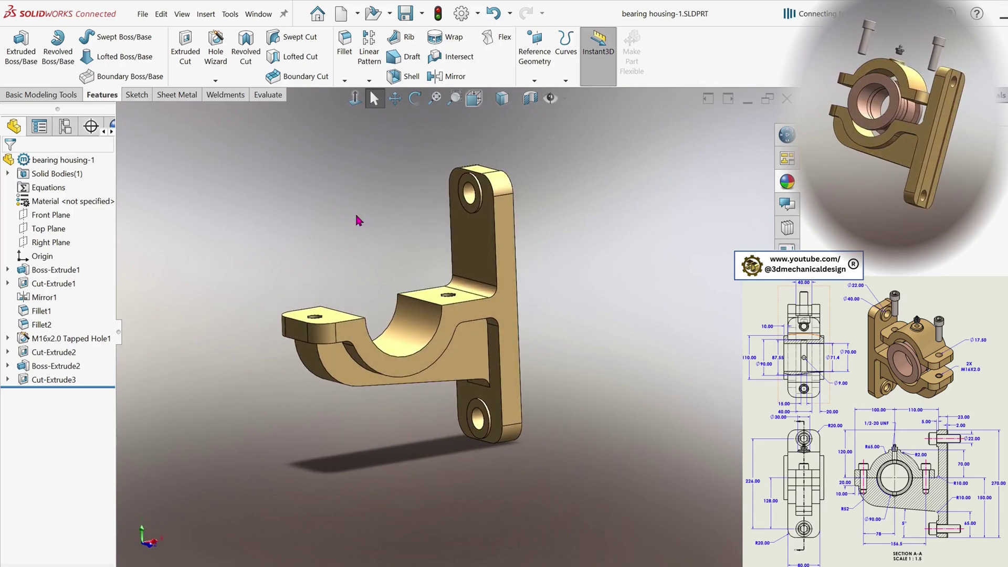